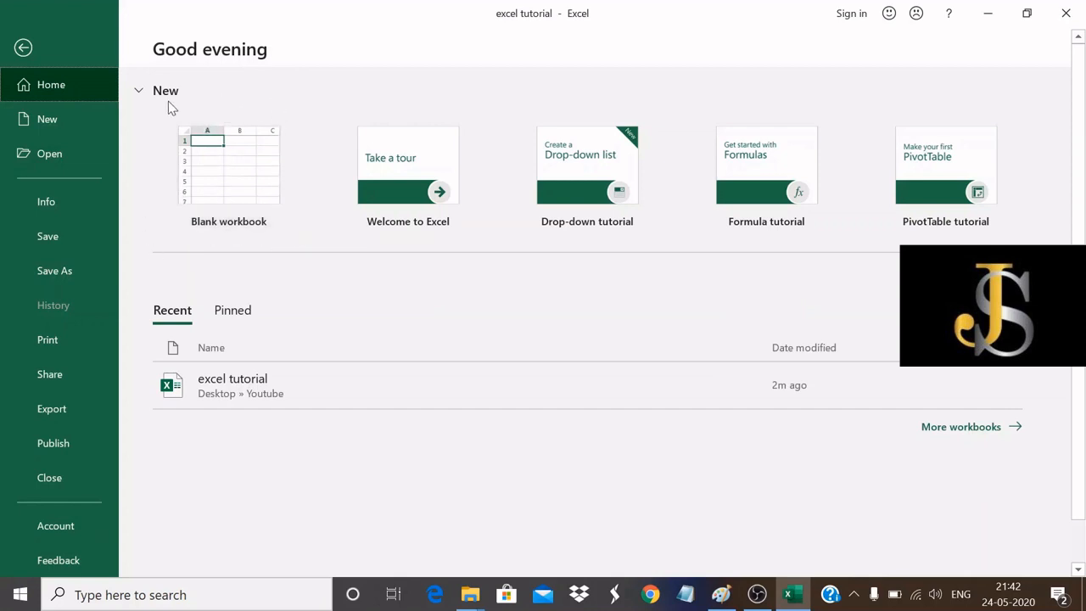
Create a blank workbook and select column A, row 1, column B and row 2 in turn.
click(240, 175)
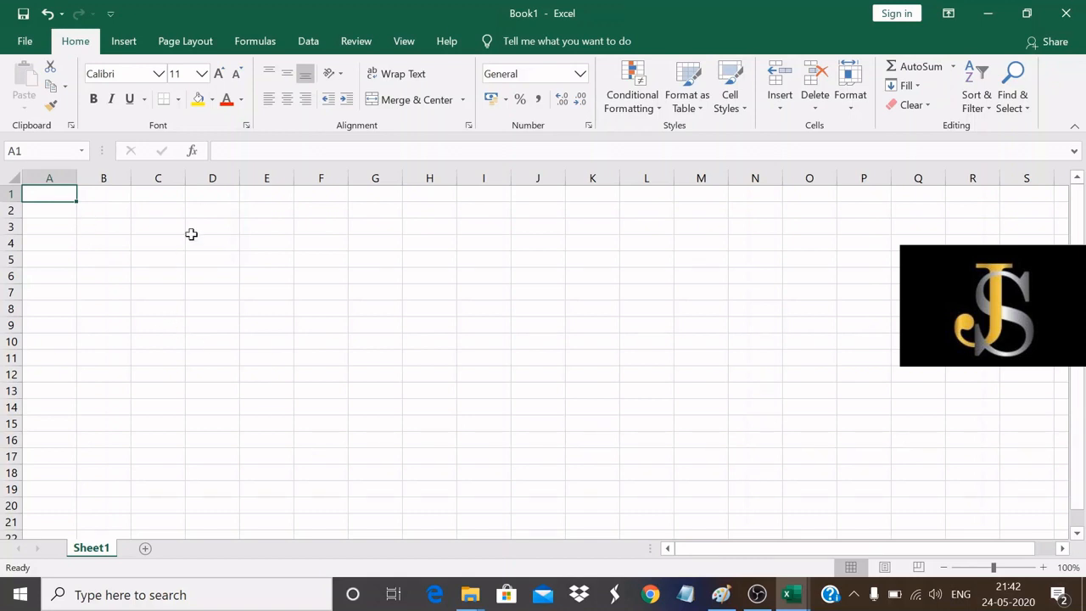
click(4, 195)
click(49, 177)
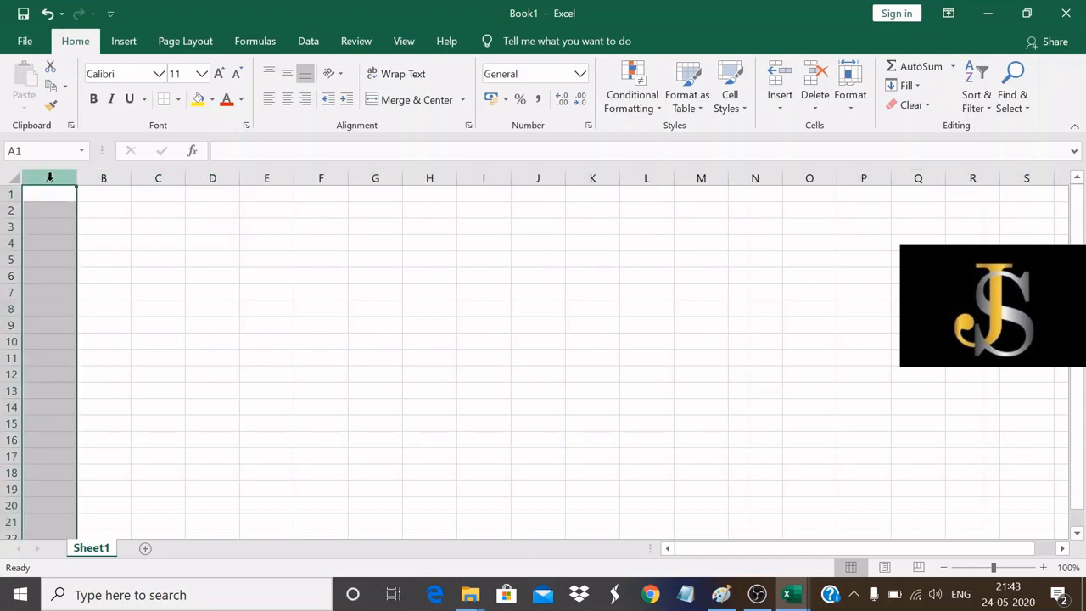
click(268, 289)
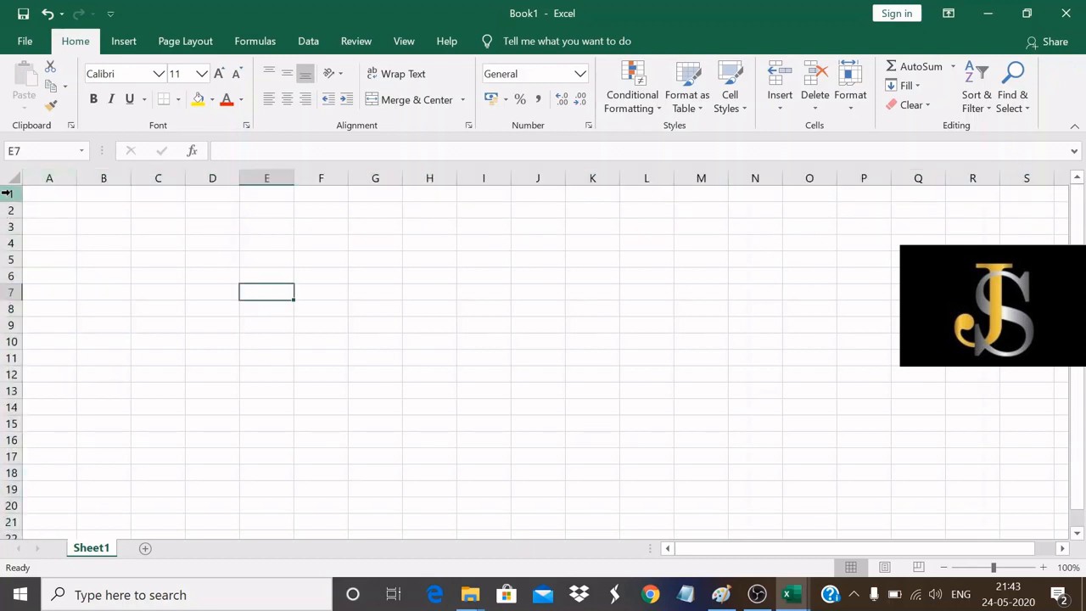
click(6, 193)
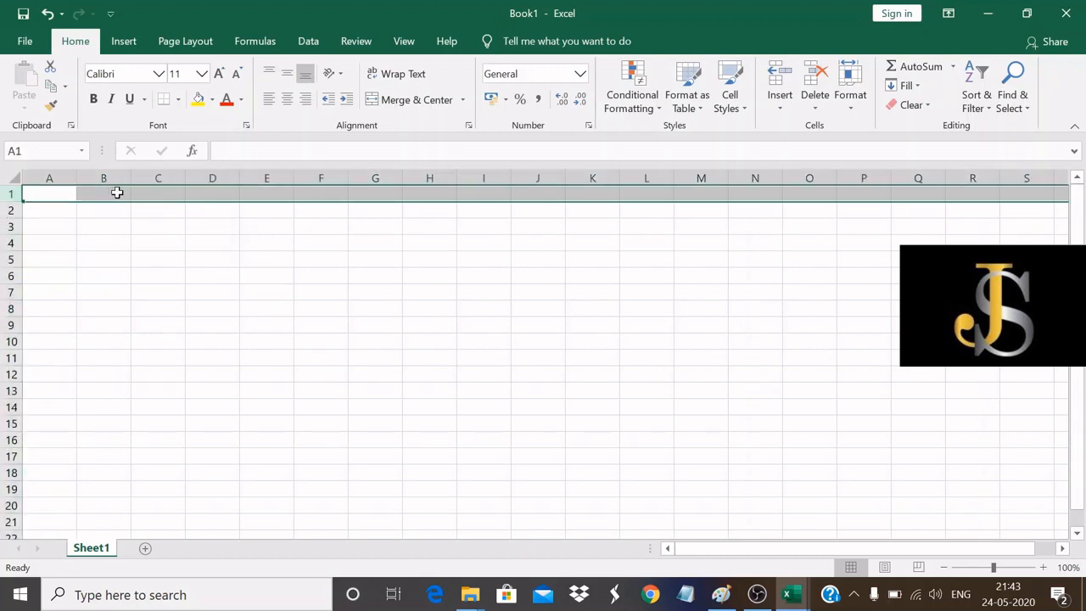
click(48, 175)
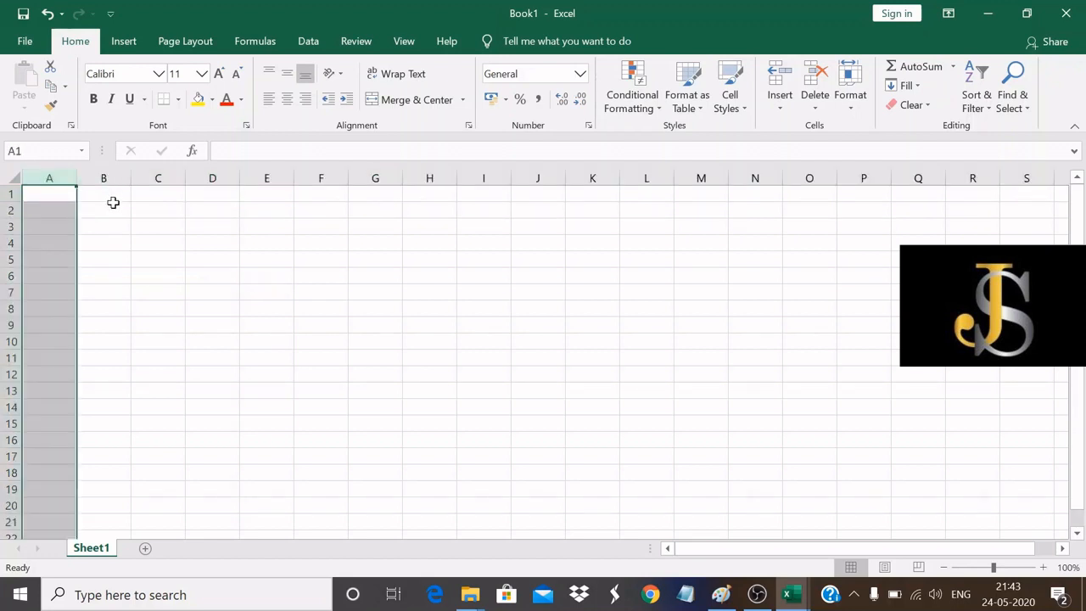
click(104, 170)
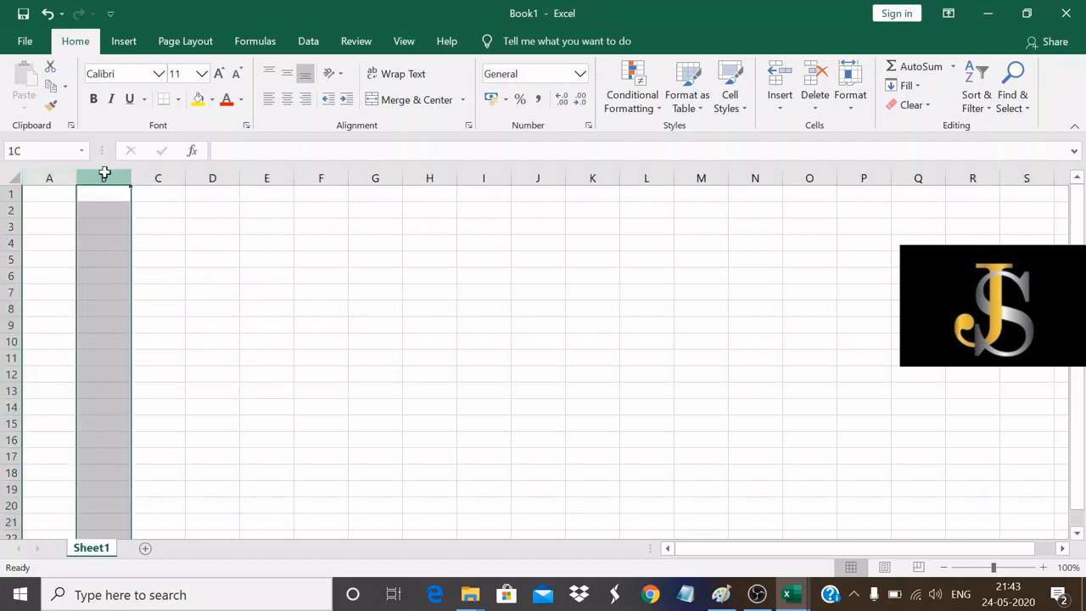
click(9, 210)
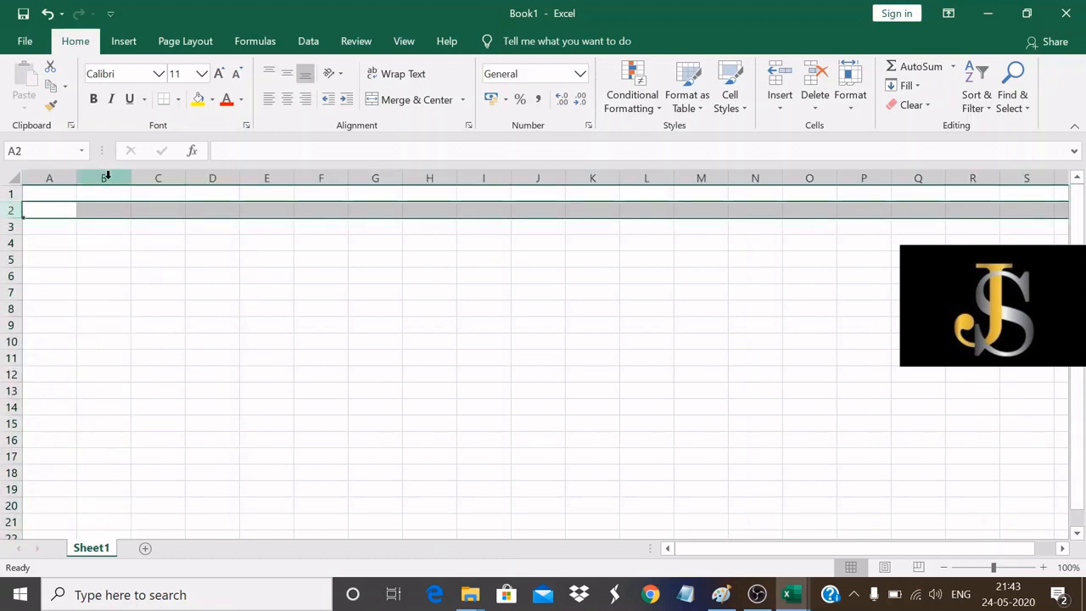
Enter the label "Cell" in cell B2 of the new workbook.
click(105, 209)
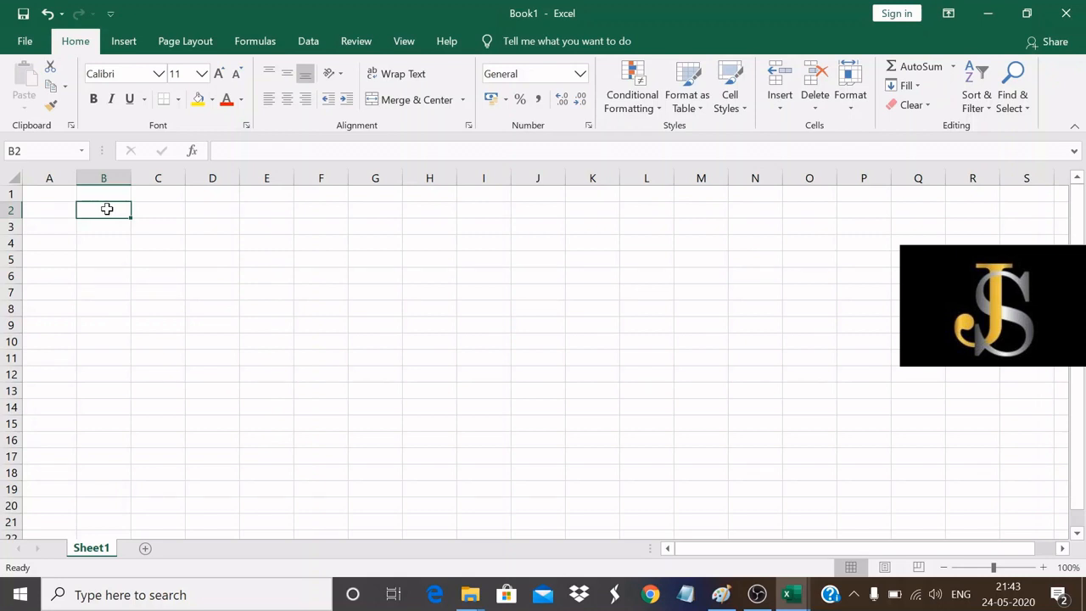
text(Cell)
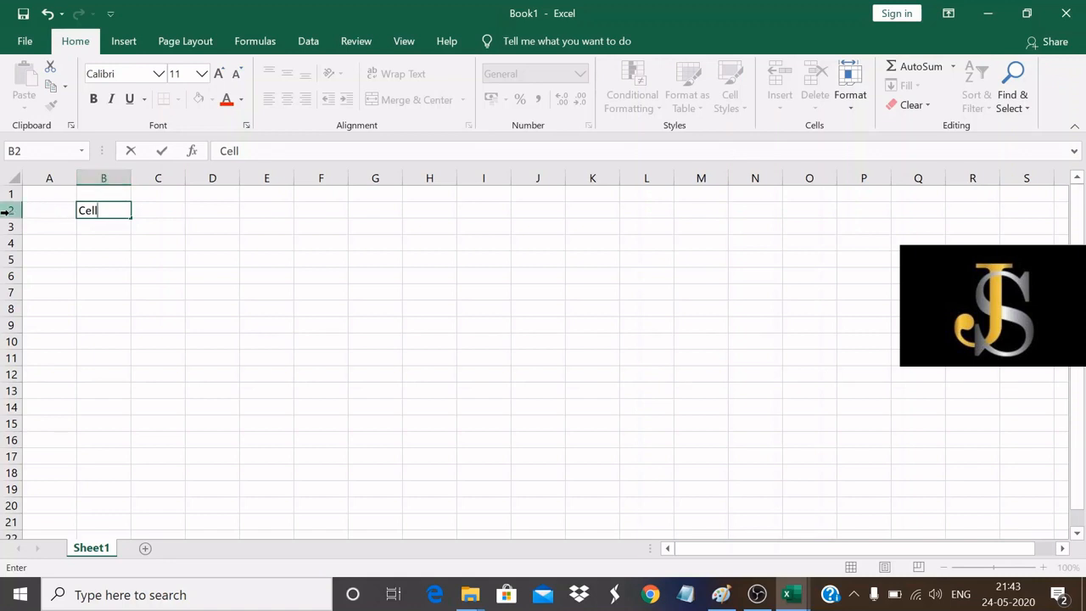
click(210, 225)
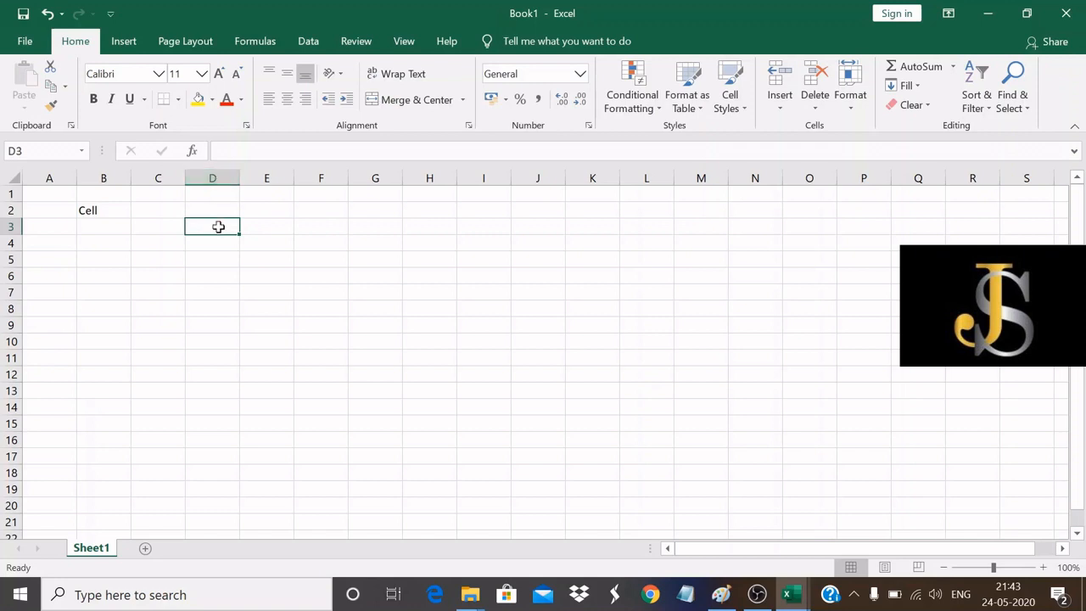
Select the block E3:H7 as an example range and enter the label "Range" in cell E3.
click(290, 246)
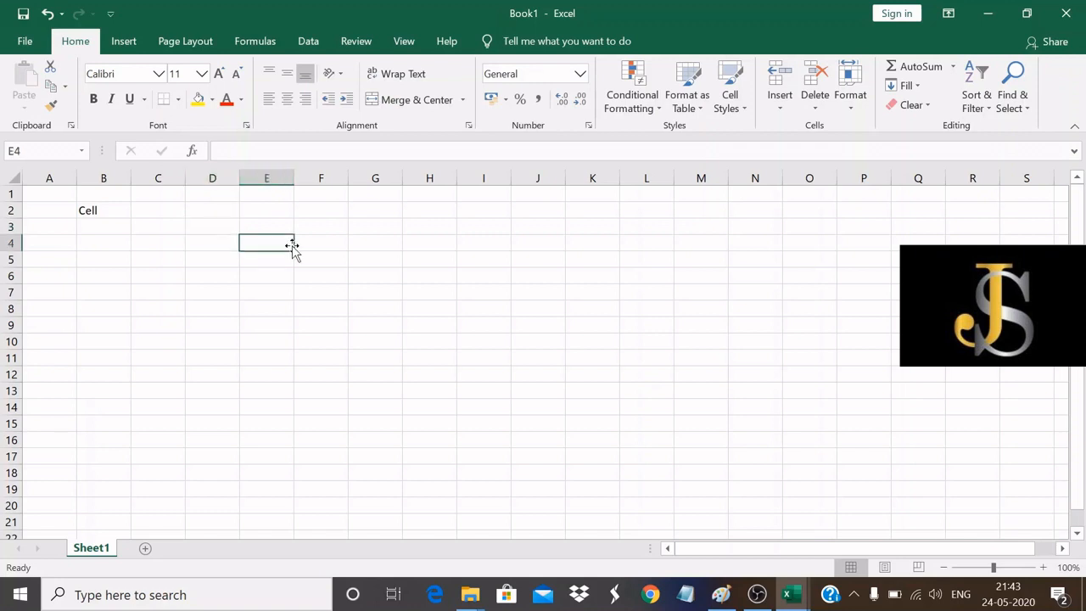
click(252, 225)
drag(252, 225, 440, 295)
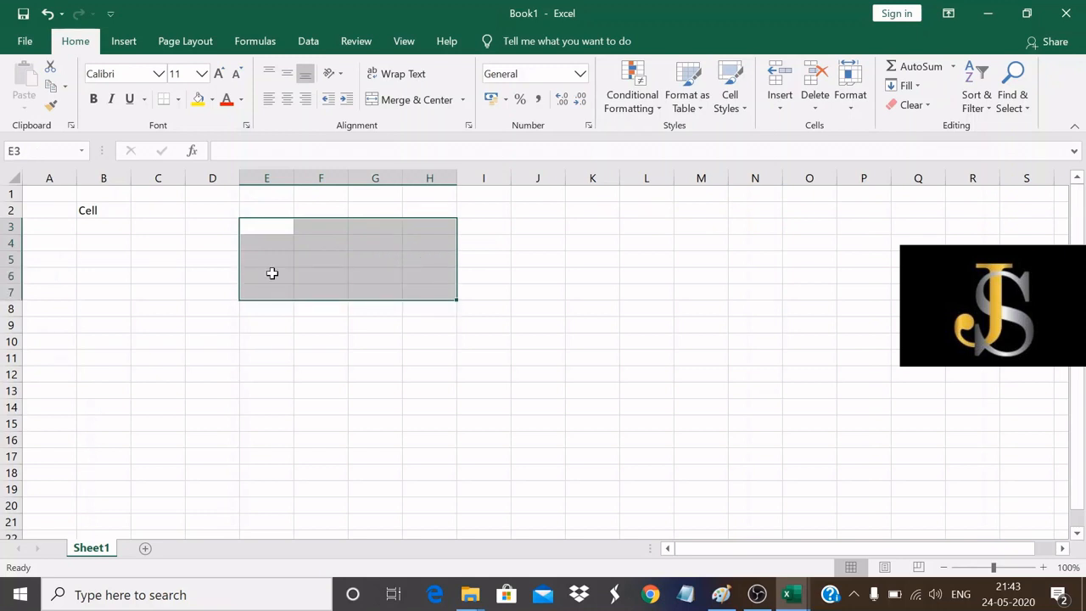
click(283, 222)
text(Range)
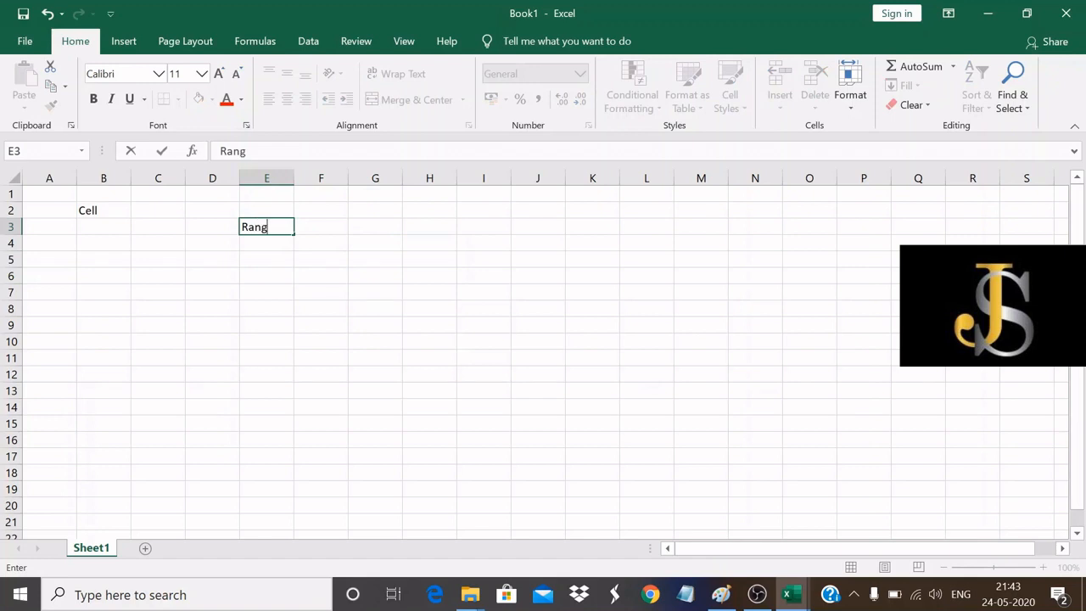
click(314, 244)
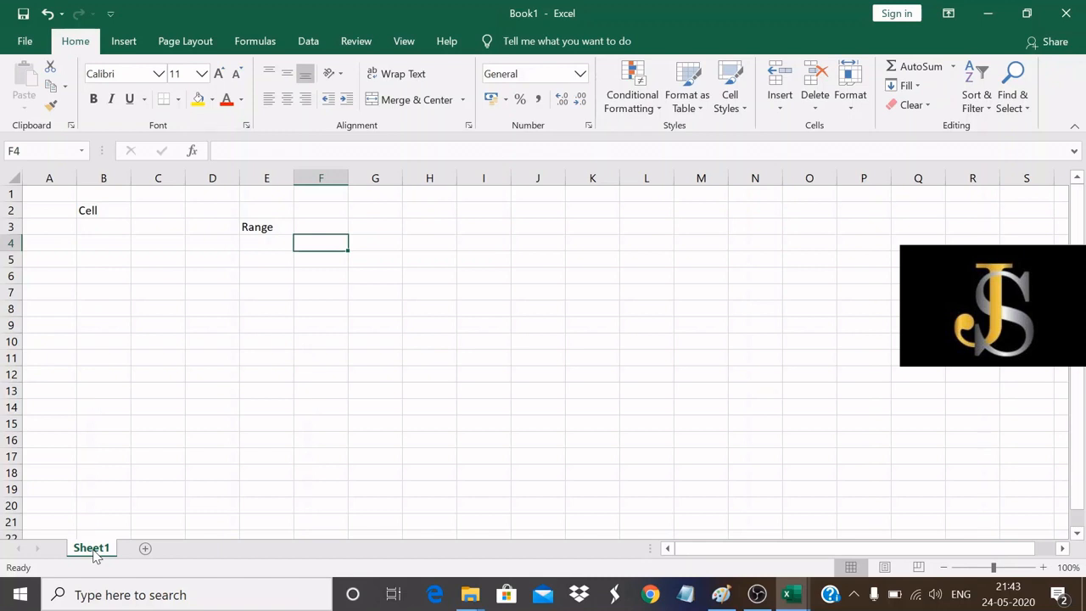
Add six new worksheets to the workbook after Sheet1.
click(146, 552)
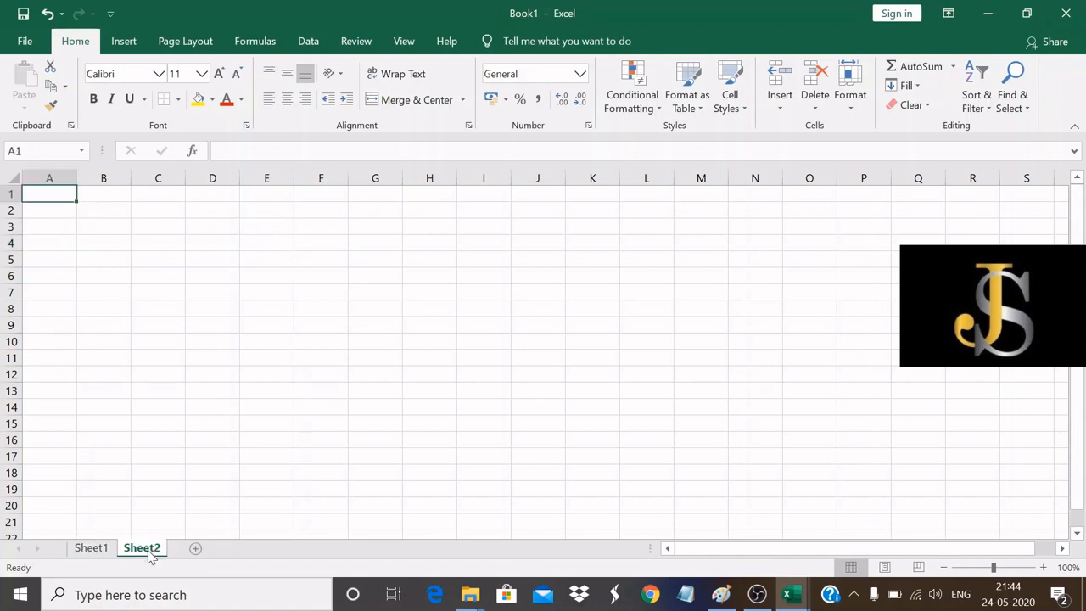
click(196, 551)
click(245, 552)
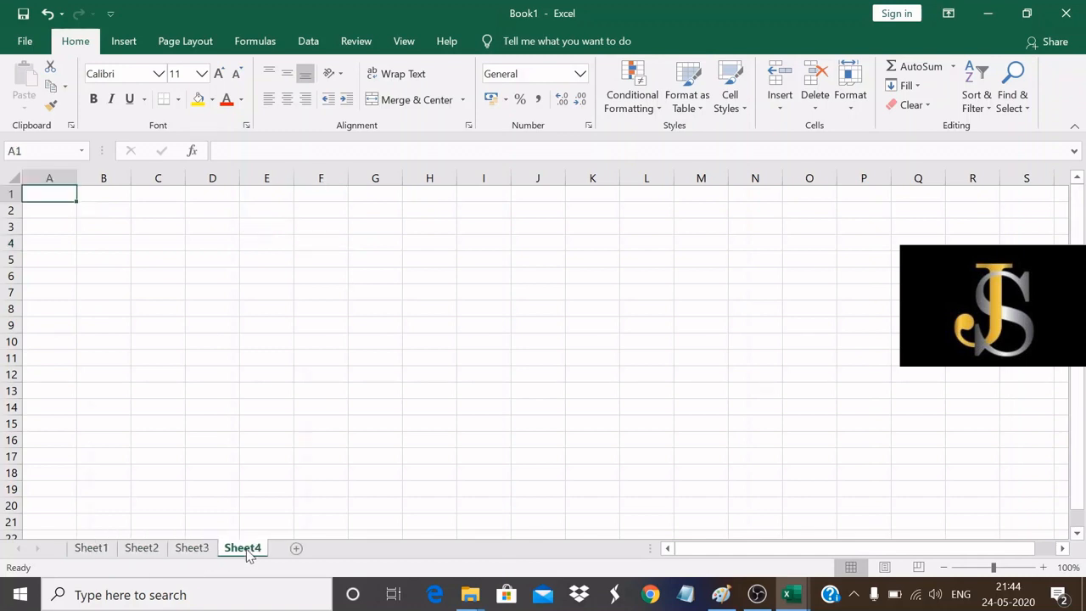
click(296, 550)
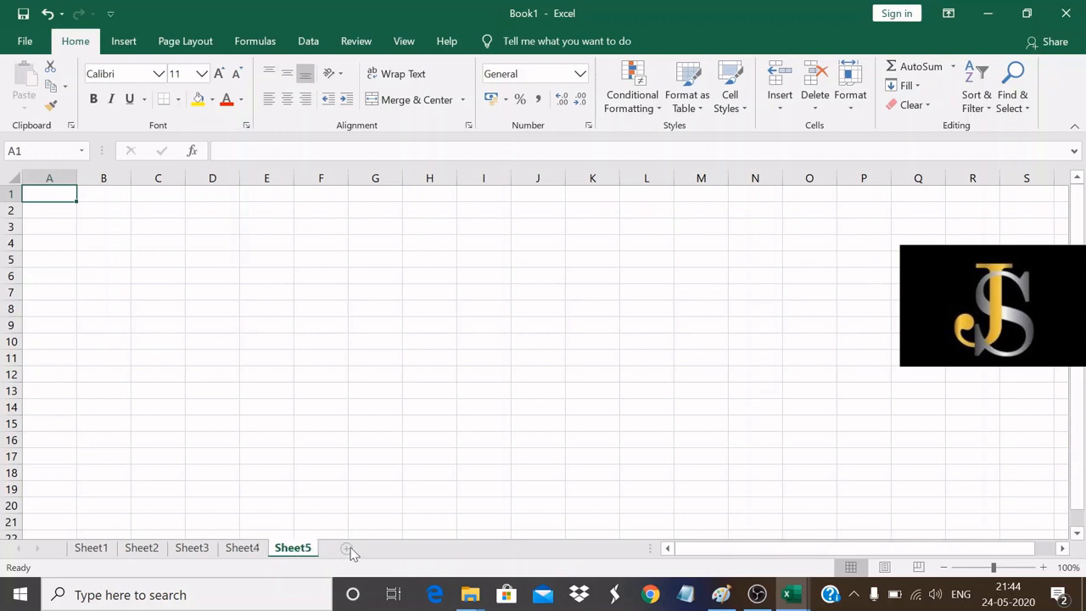
click(383, 549)
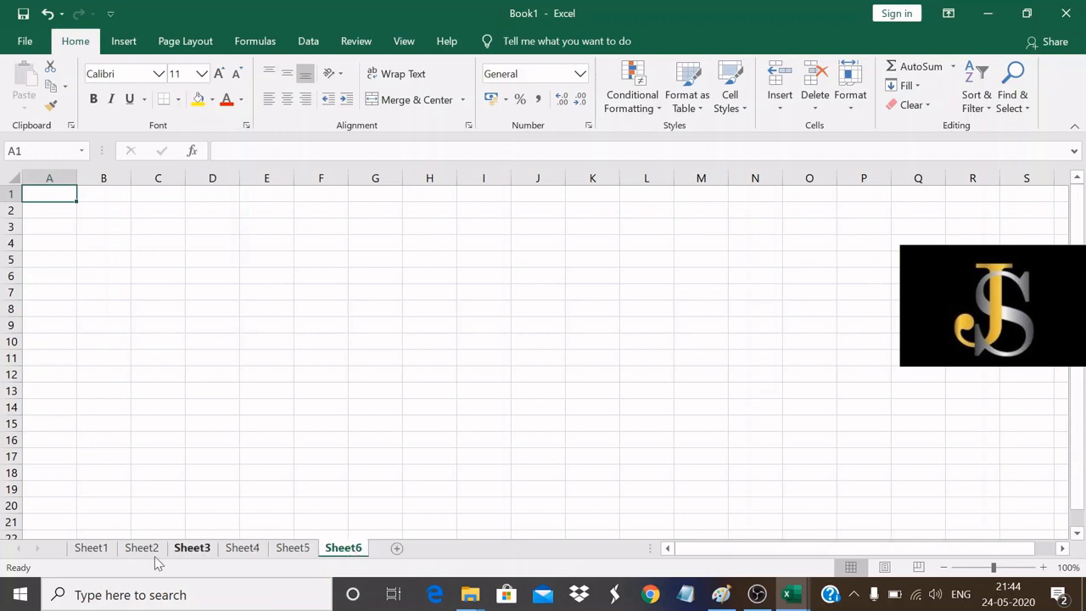
click(396, 550)
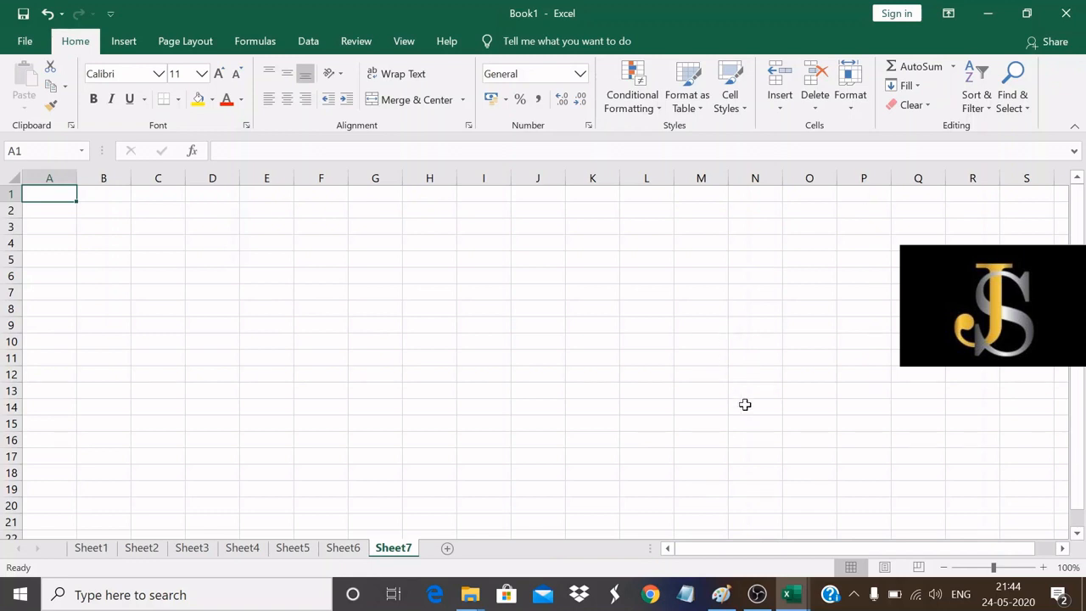
Switch back to the excel tutorial workbook and review its topics on workbooks, rows and columns, and managing multiple sheets, checking the blank workbook option.
click(990, 14)
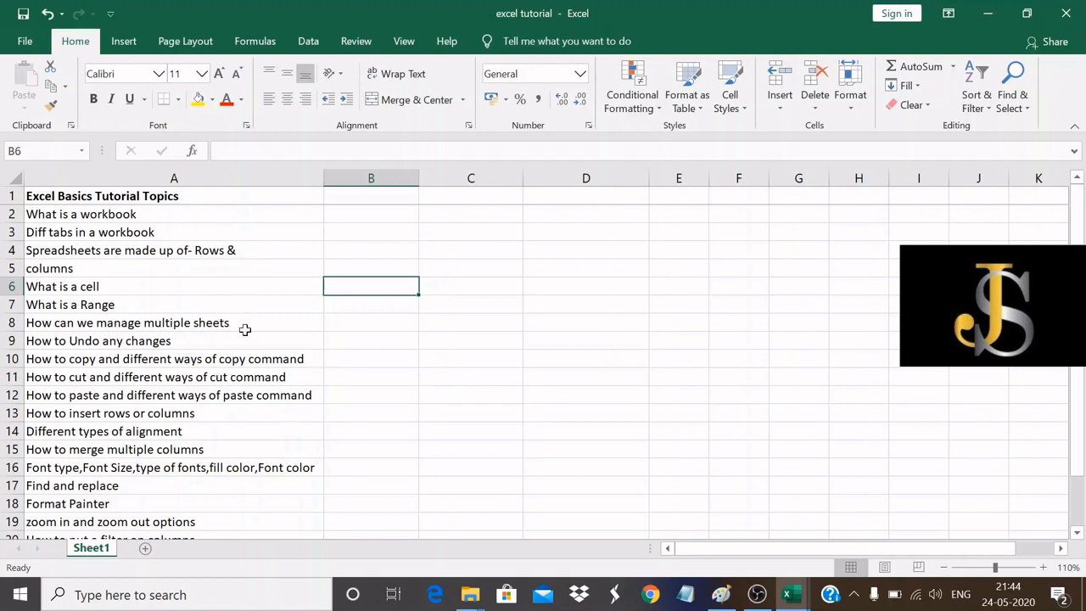
click(61, 213)
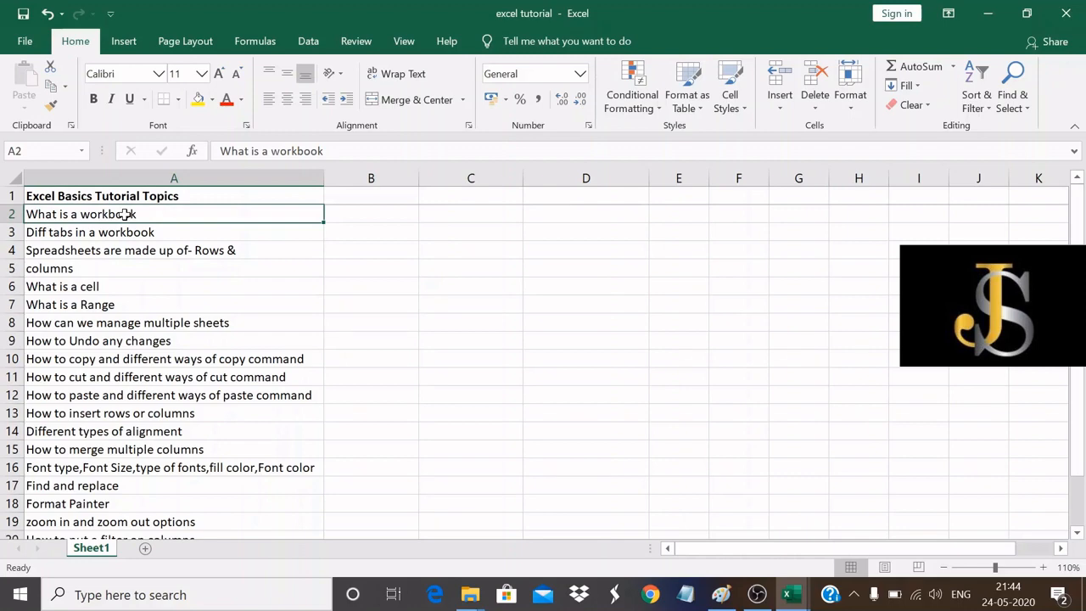
click(22, 42)
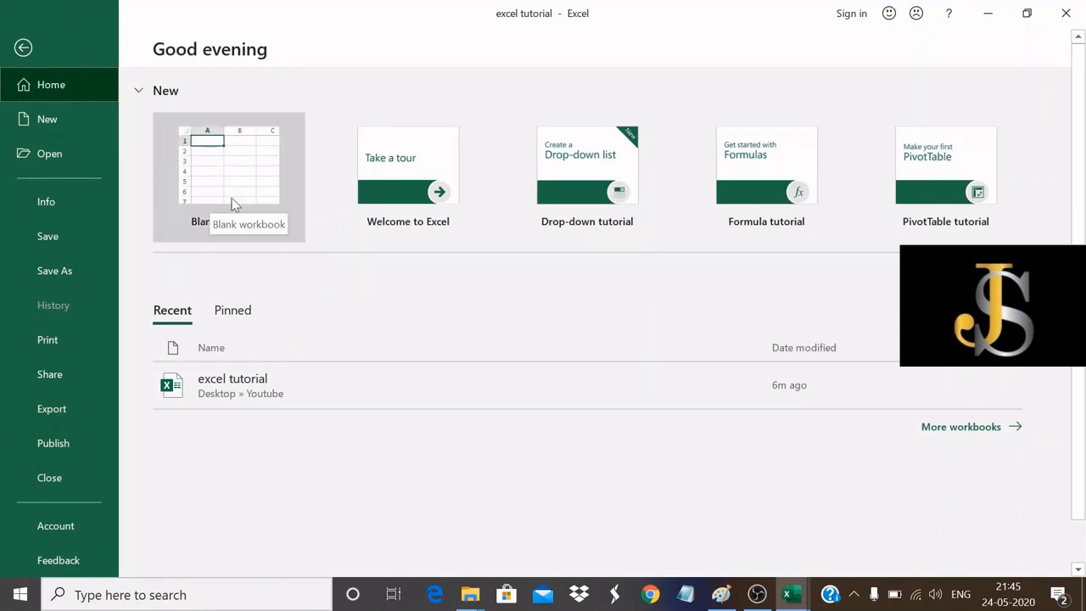
click(23, 49)
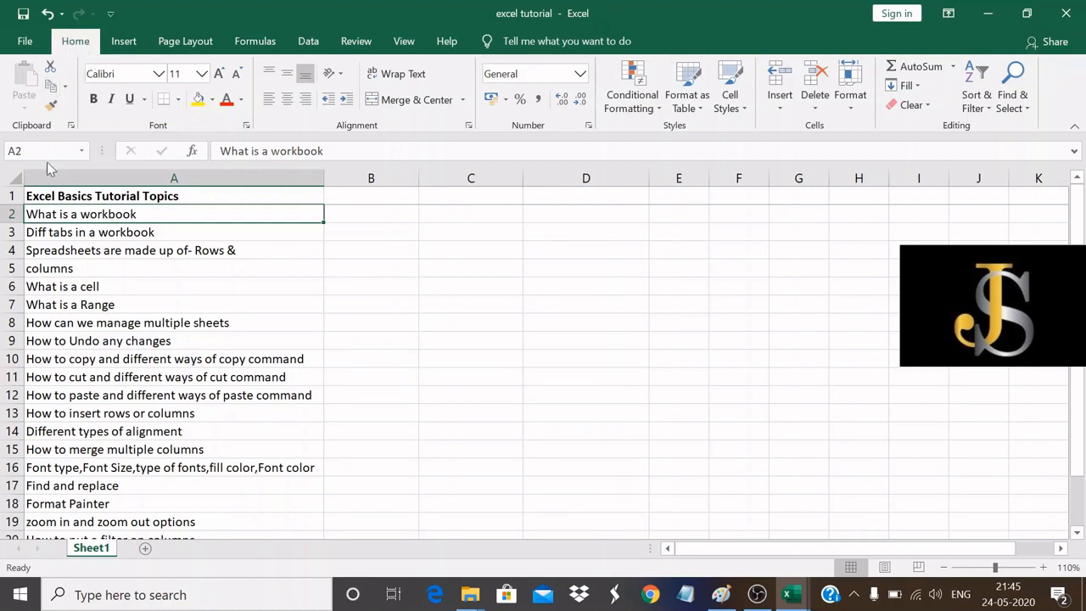
click(80, 251)
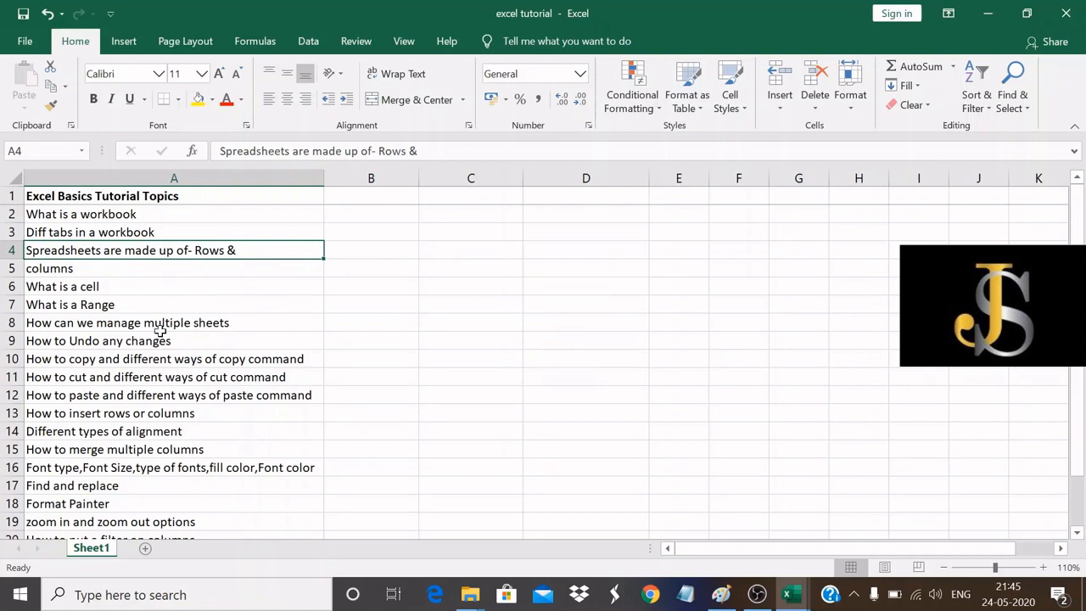
click(51, 323)
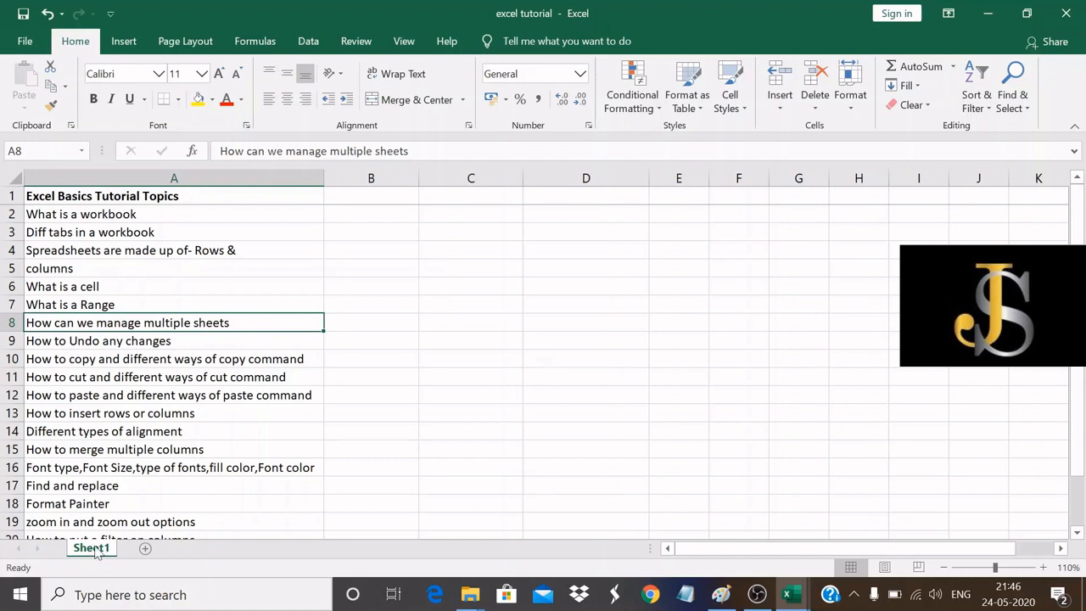
Rename the topics worksheet Sheet1 as "Excel Tutorial".
right_click(96, 552)
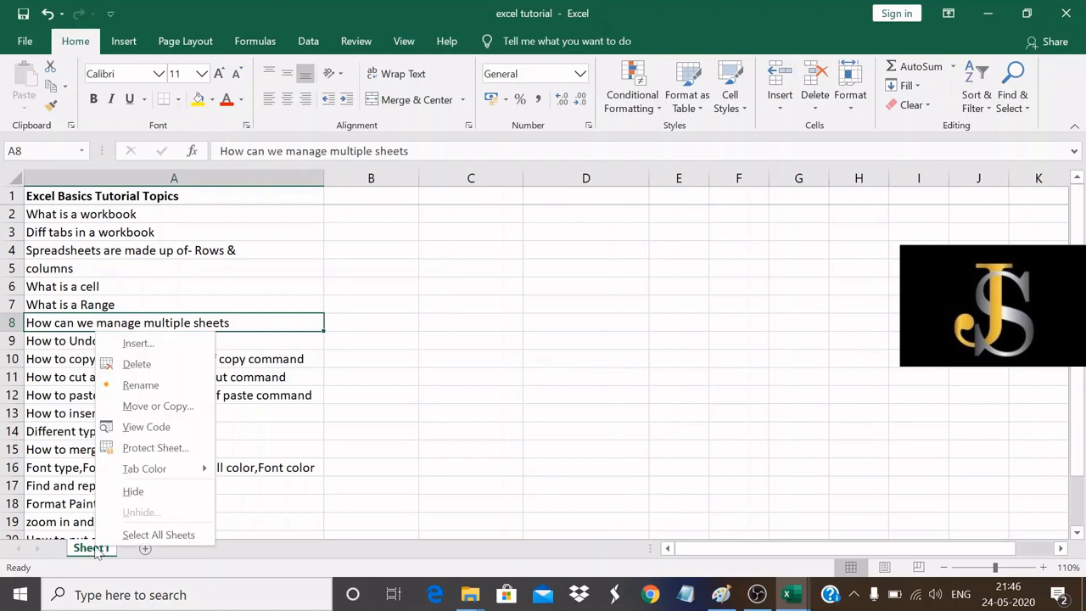
click(140, 385)
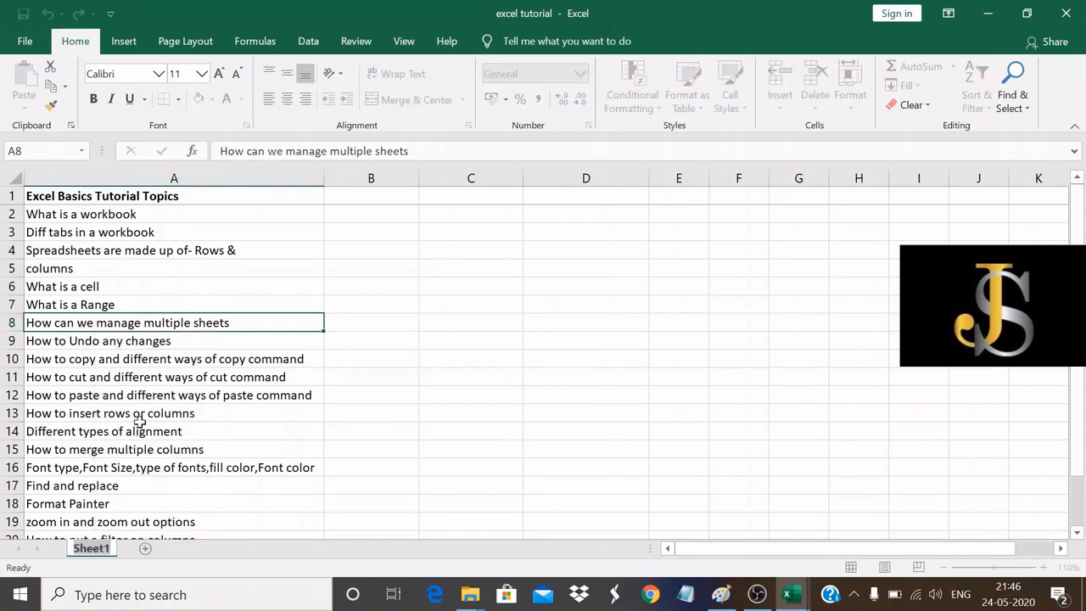
text(Excel)
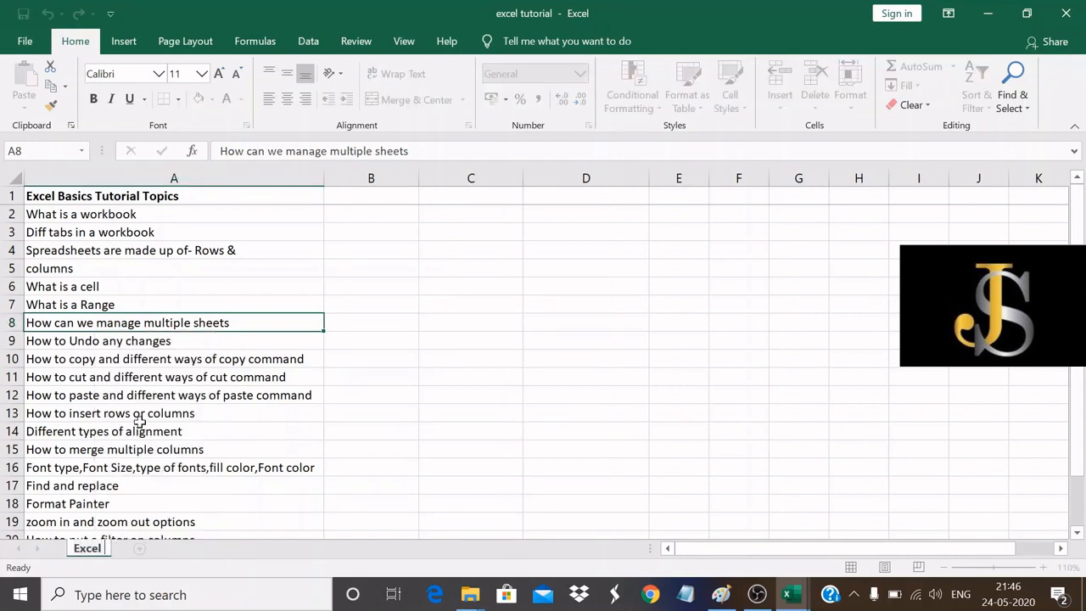
text( Tutorial)
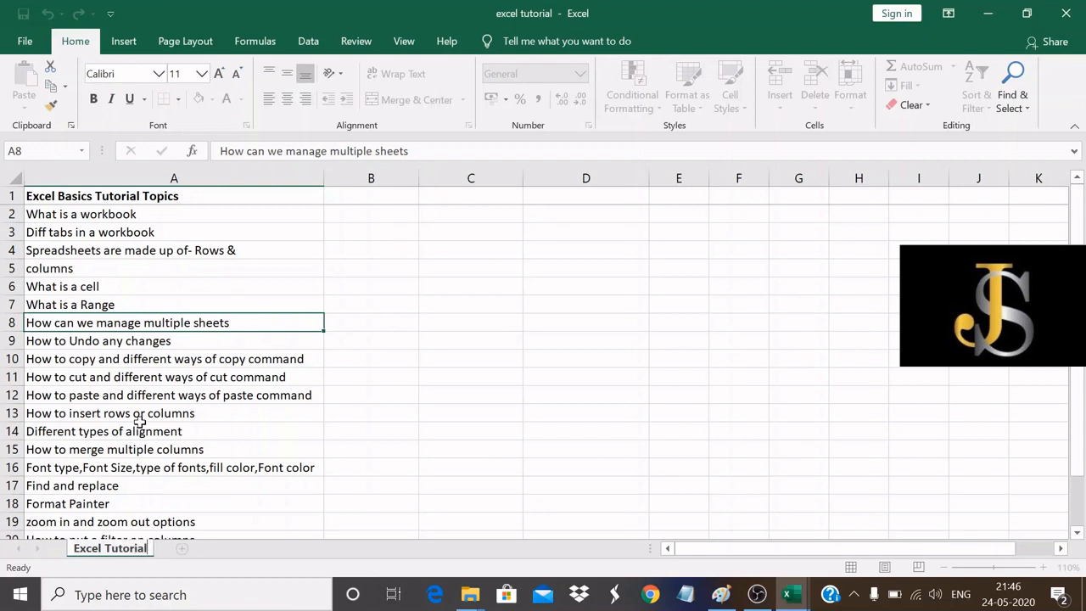
click(333, 448)
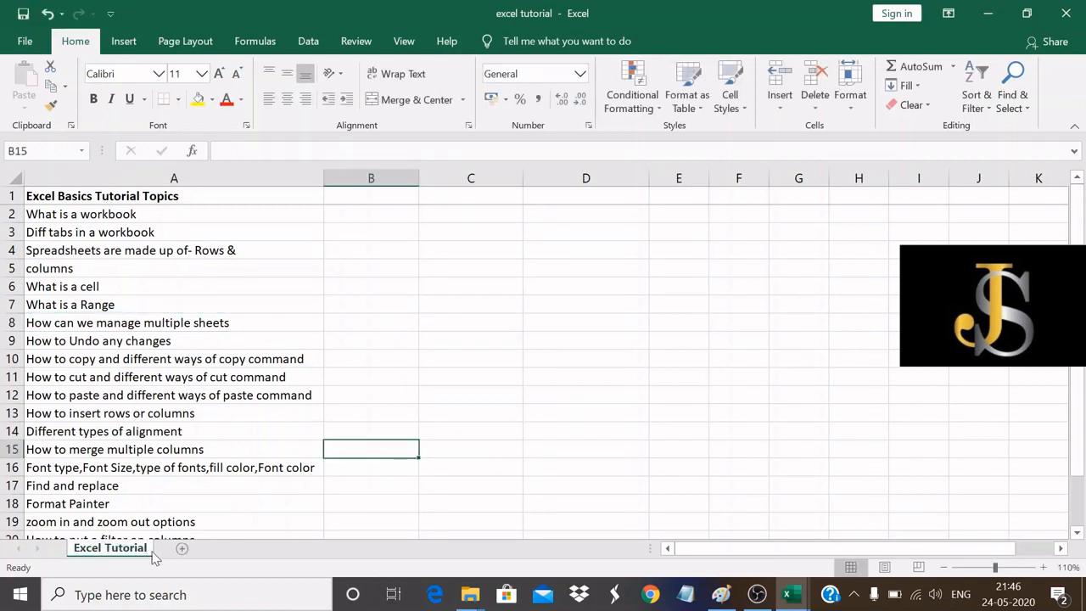
Add four new worksheets after the Excel Tutorial sheet.
click(183, 545)
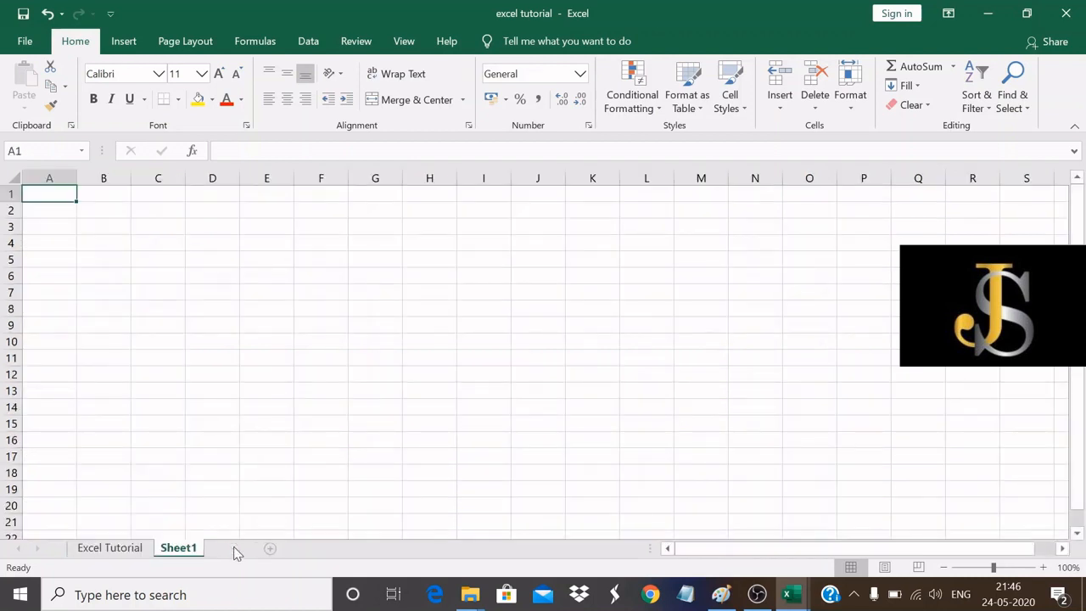
click(269, 548)
click(304, 548)
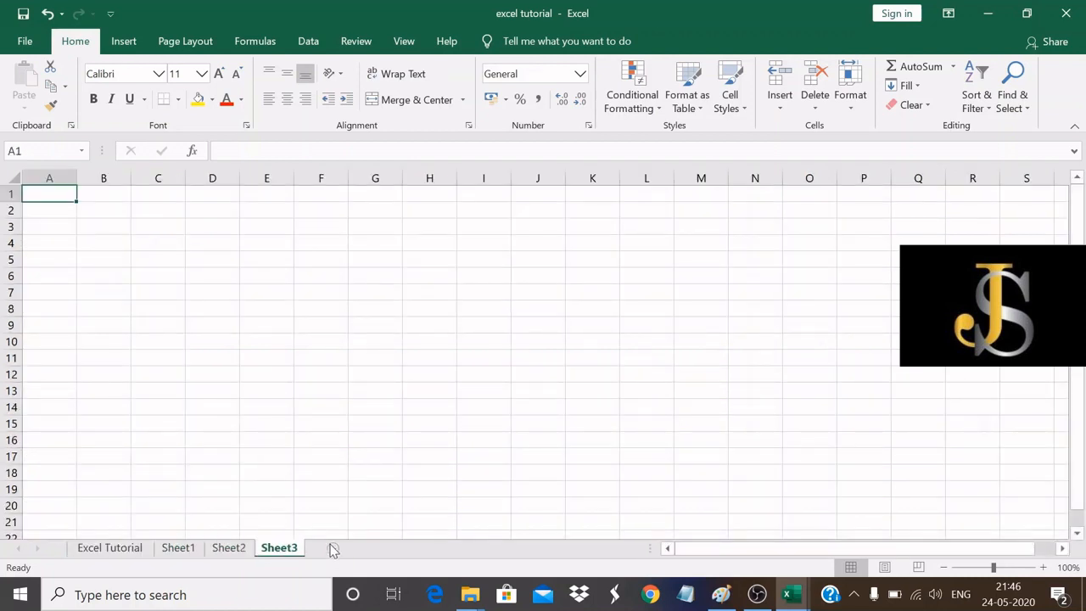
click(333, 548)
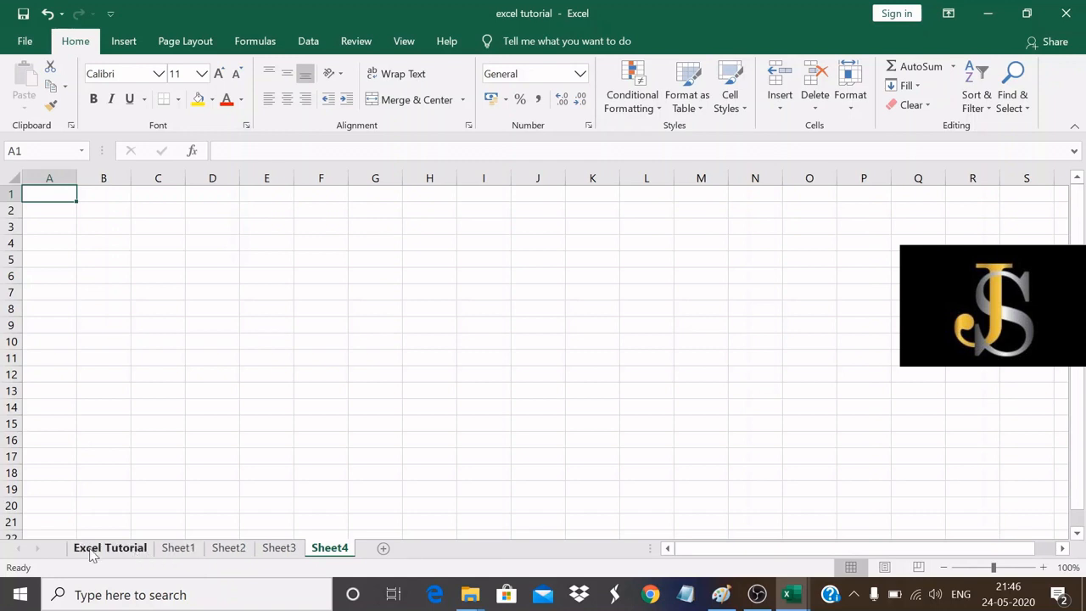
click(175, 549)
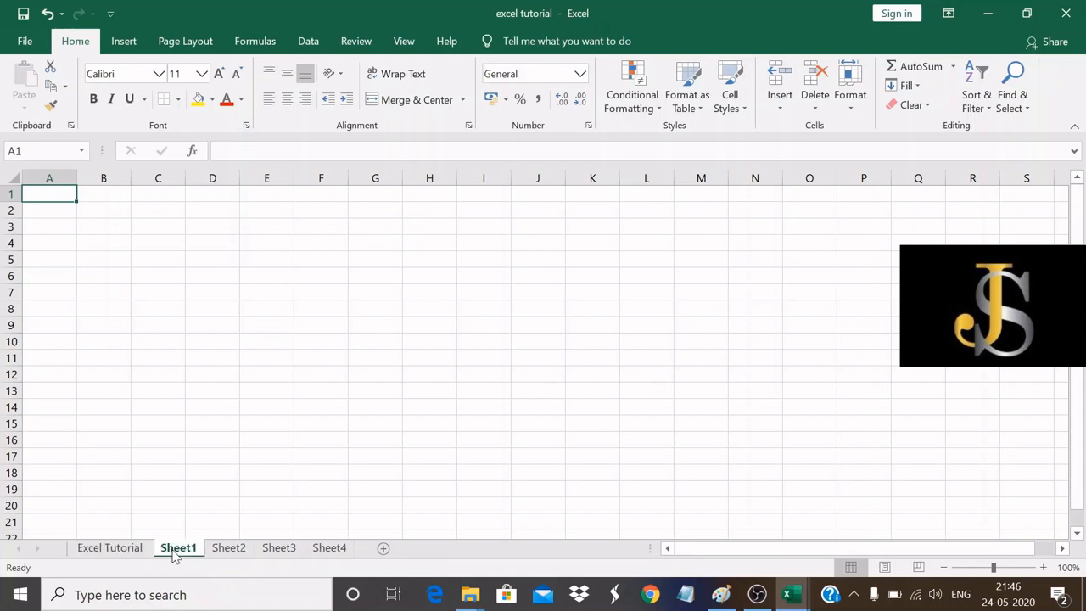
text(Word)
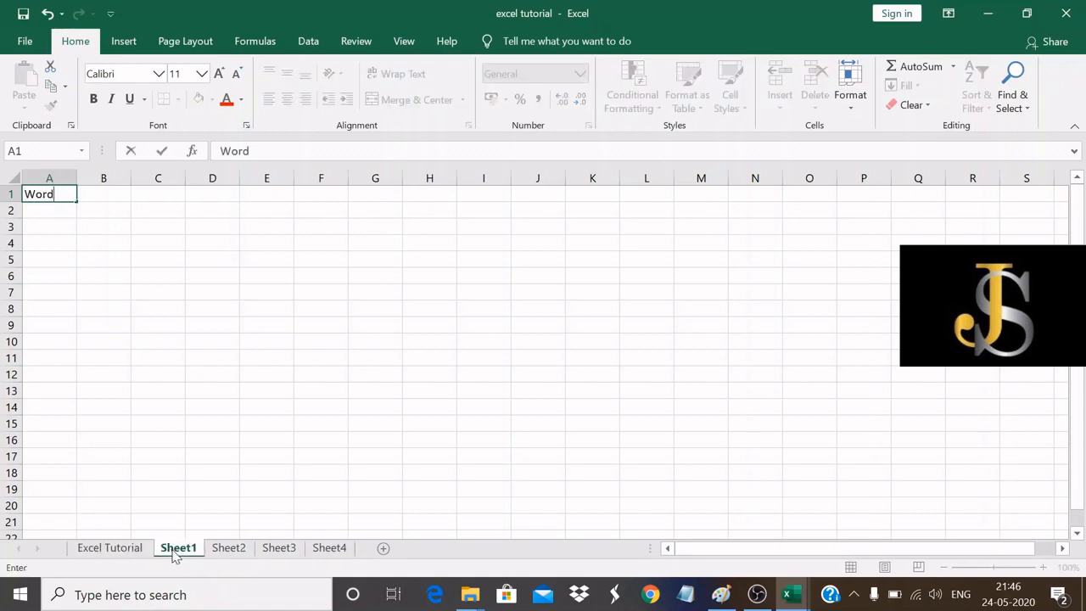
key(BackSpace)
key(BackSpace)
key(BackSpace)
key(BackSpace)
Rename Sheet1, next to the Excel Tutorial sheet, as "Word Tutorial".
right_click(186, 553)
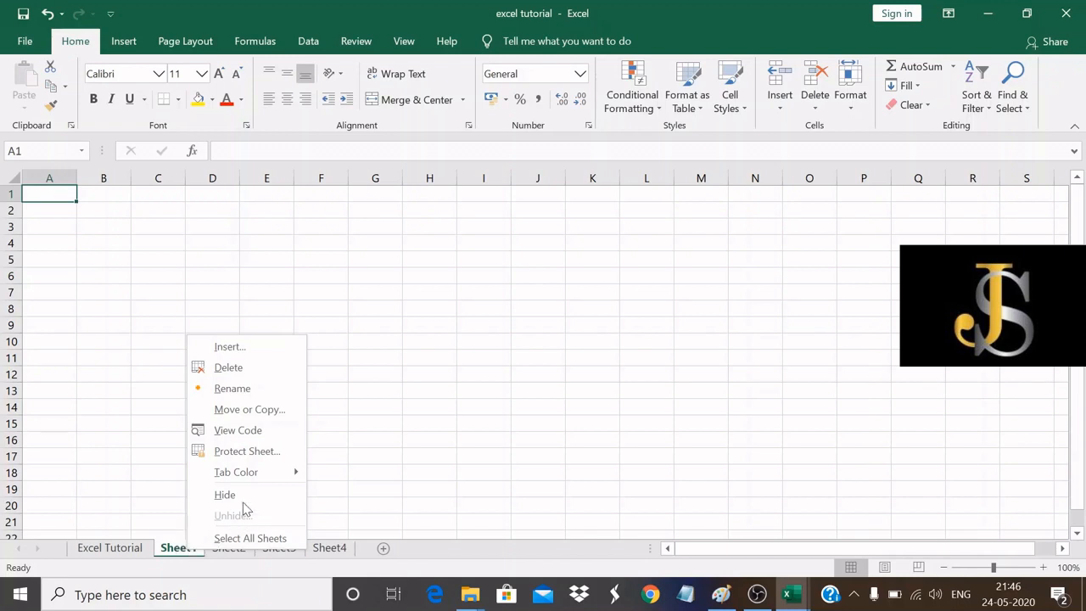
click(243, 394)
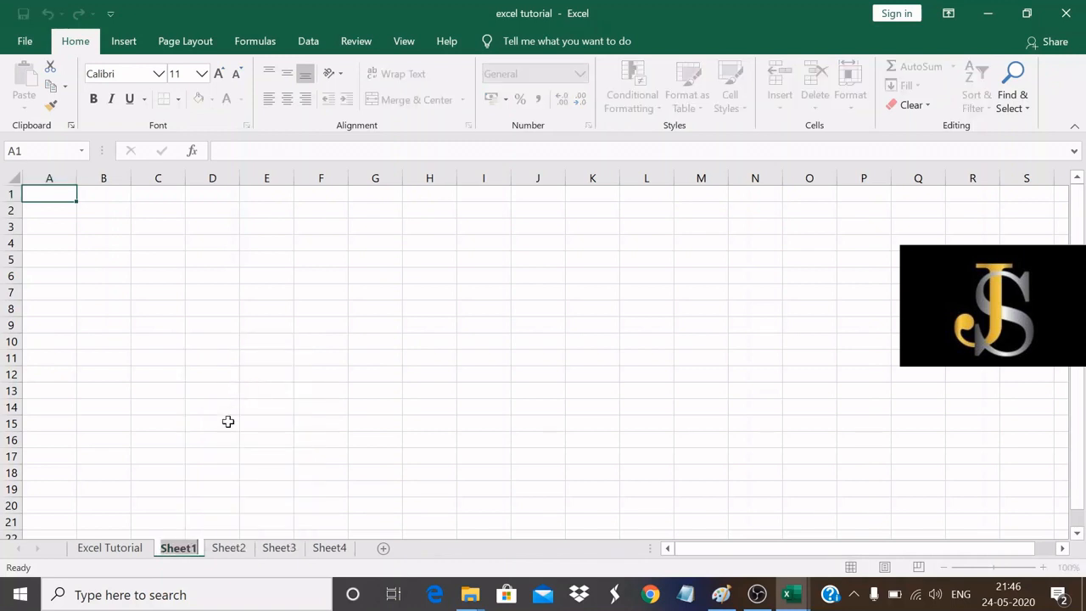
text(Wor)
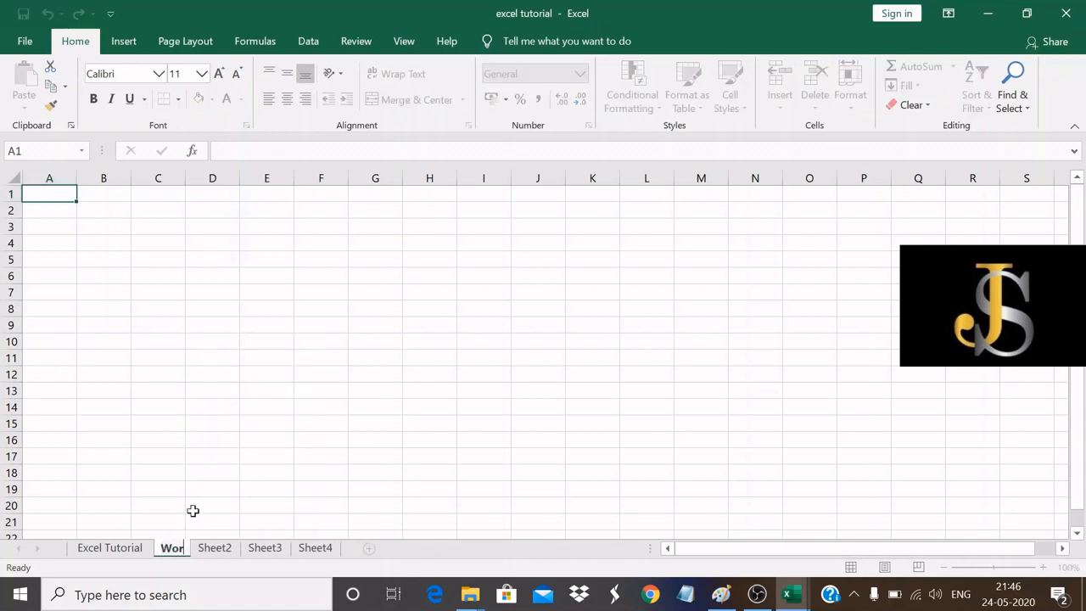
text(d Ti)
key(BackSpace)
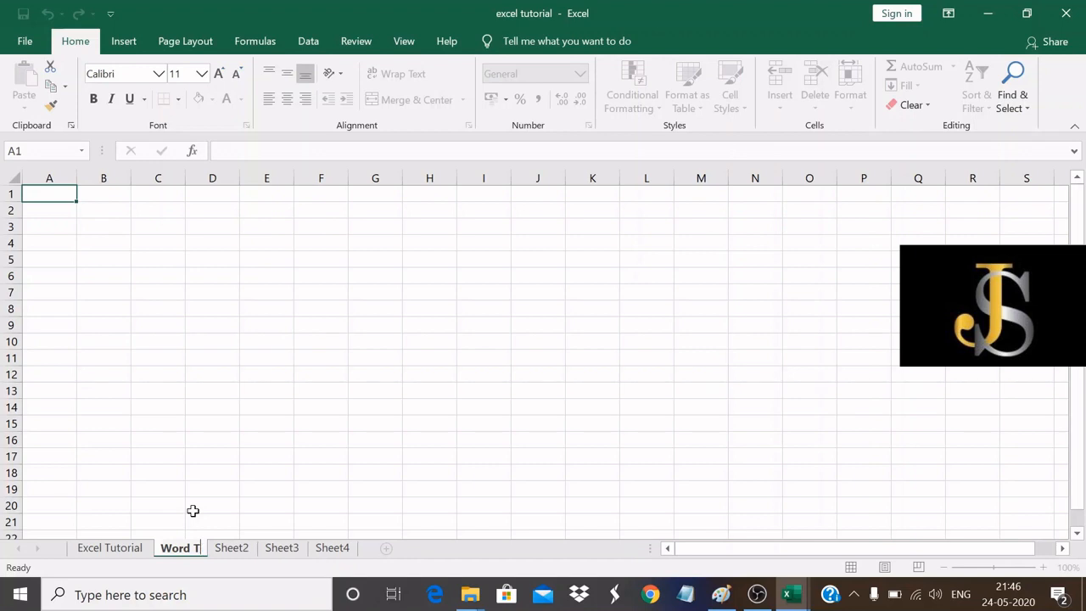
text(utorial)
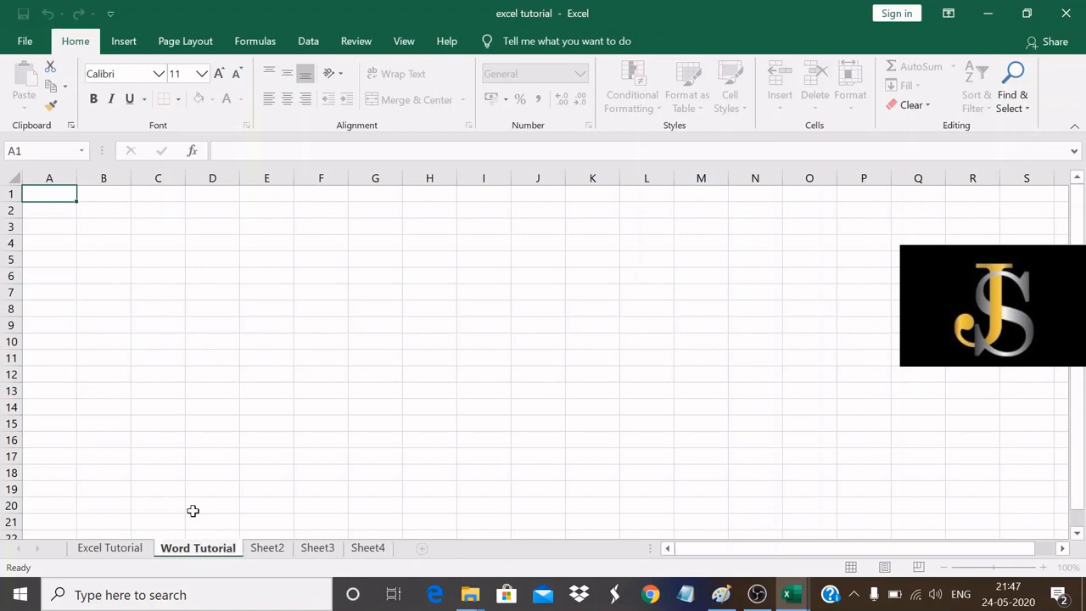
click(341, 525)
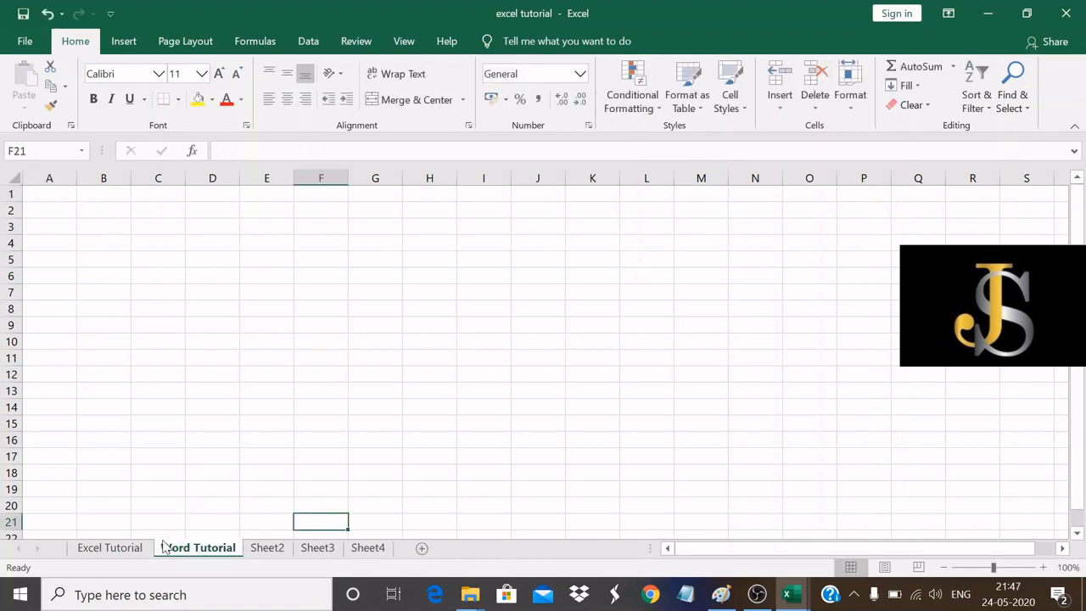
On the Excel Tutorial sheet, enter the column headings "Country" in C1 and "State" in D1.
click(105, 552)
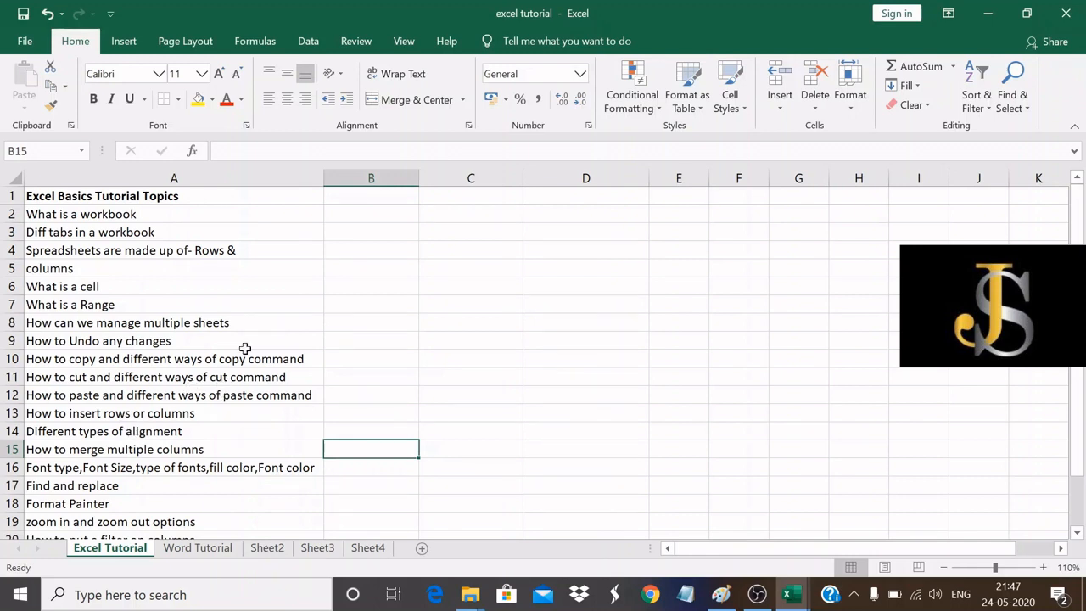
click(110, 343)
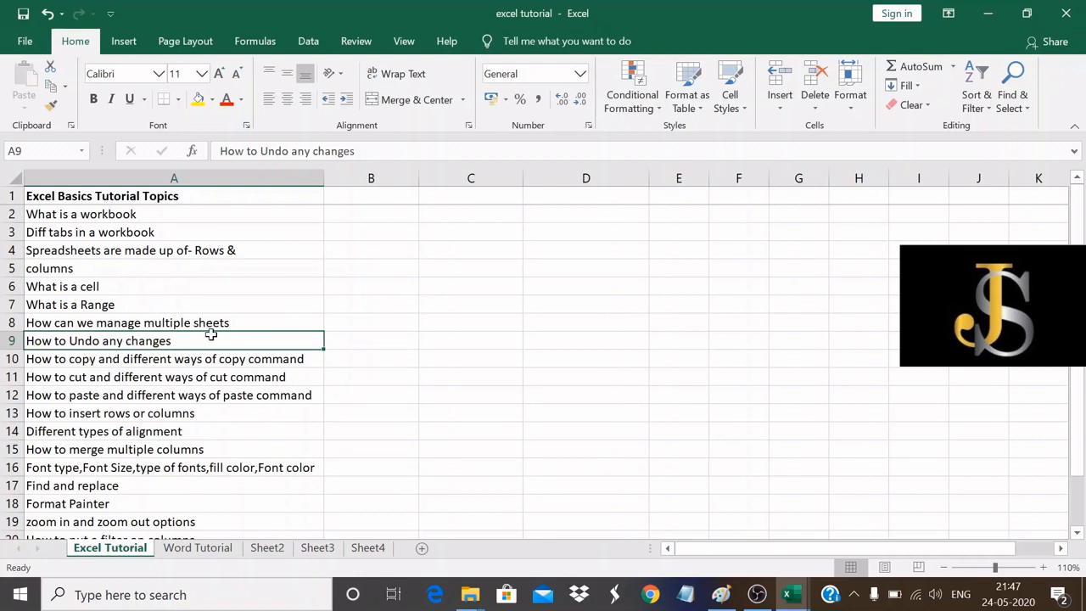
click(487, 194)
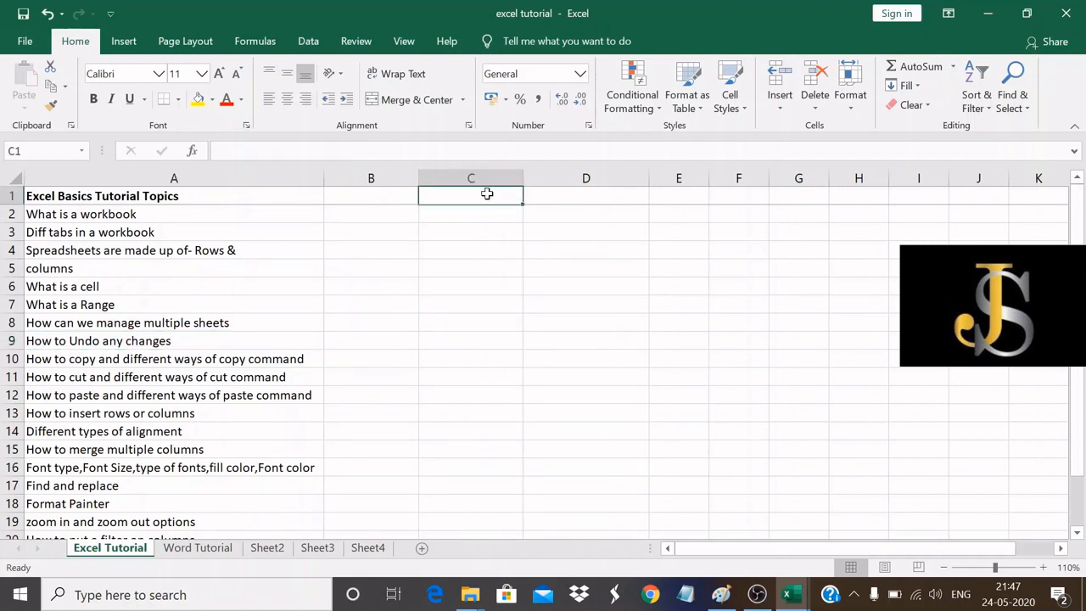
text(County)
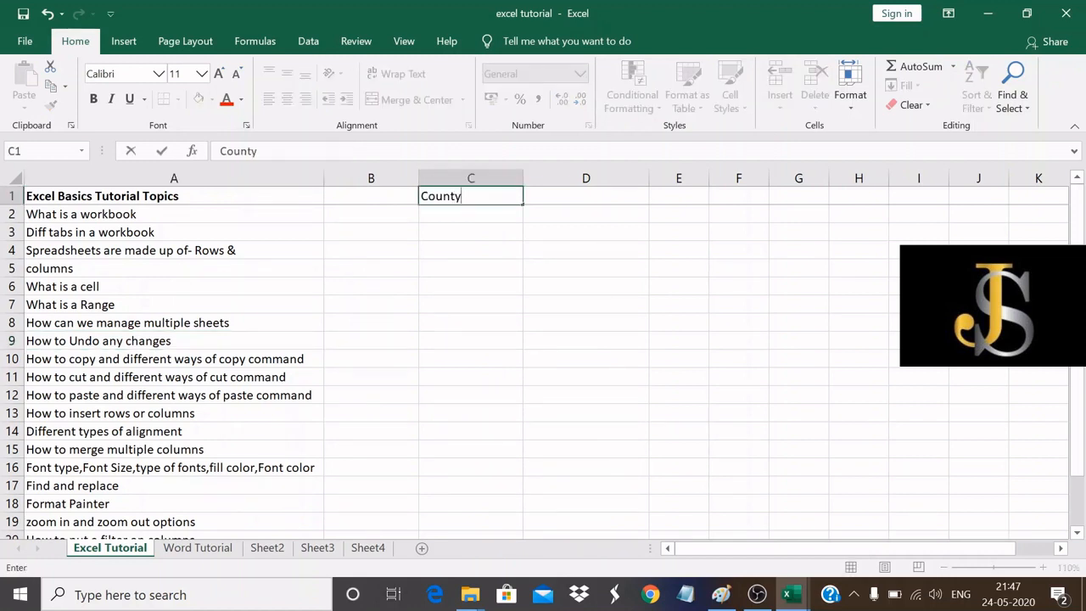
key(BackSpace)
text(ry)
click(497, 289)
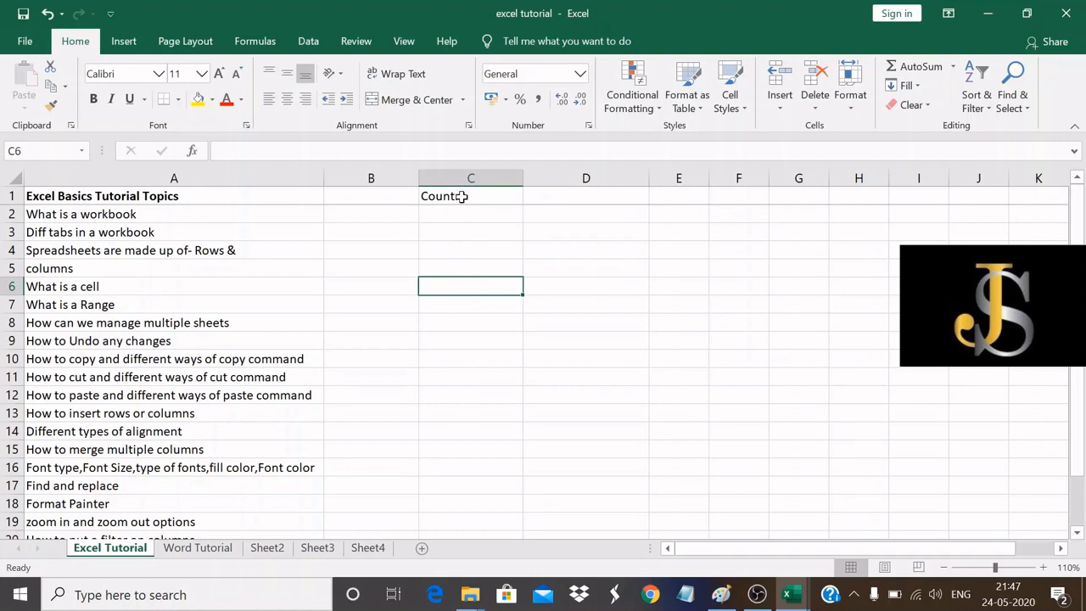
click(543, 196)
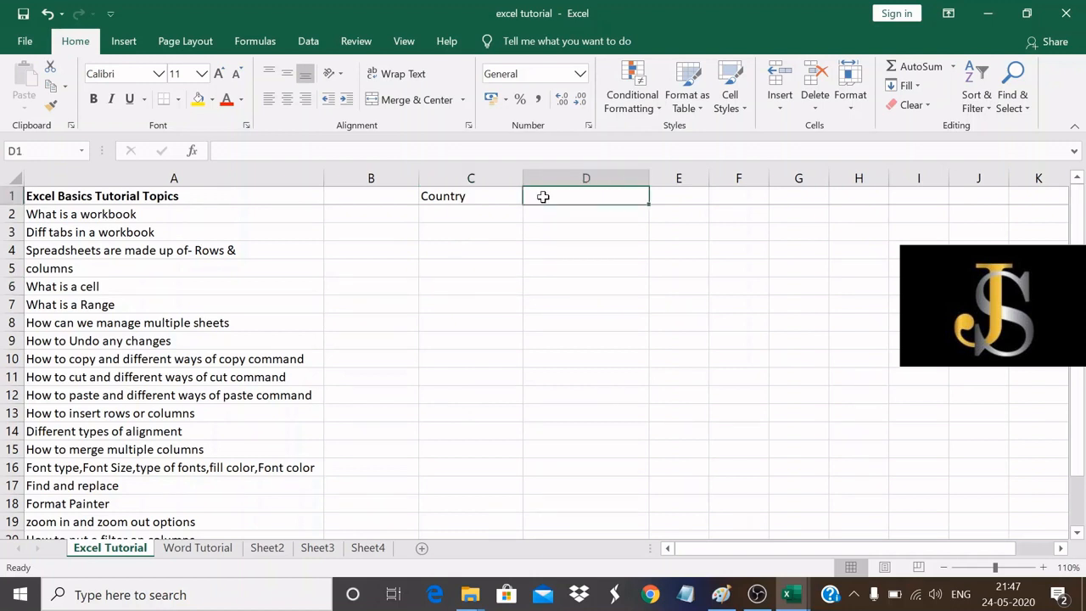
text(State)
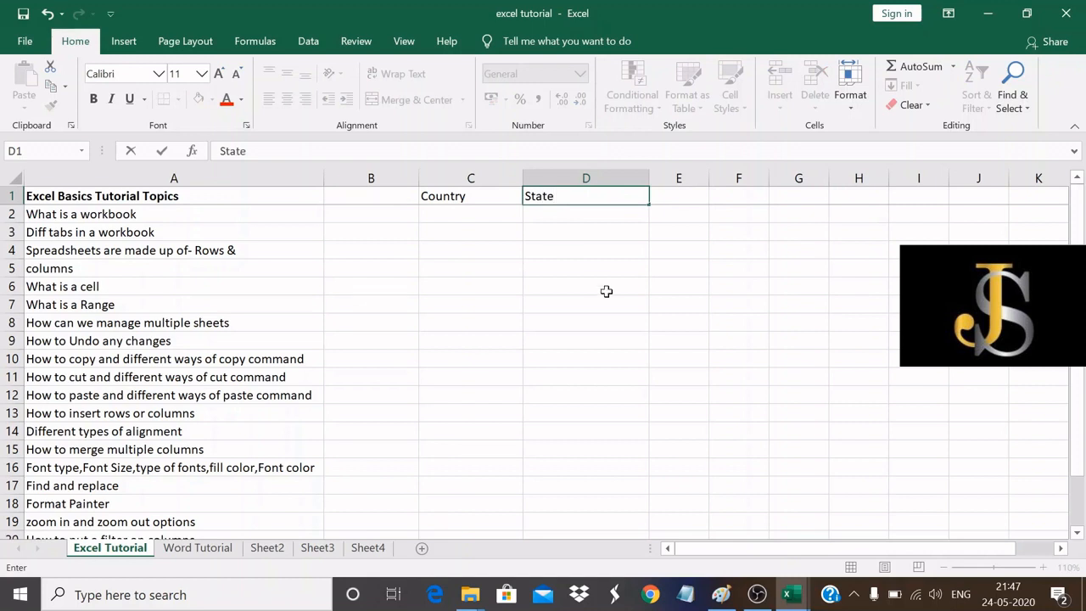
click(606, 291)
Fill the two rows under the headings with India and Karnataka in row 2, and India and Delhi in row 3.
click(454, 212)
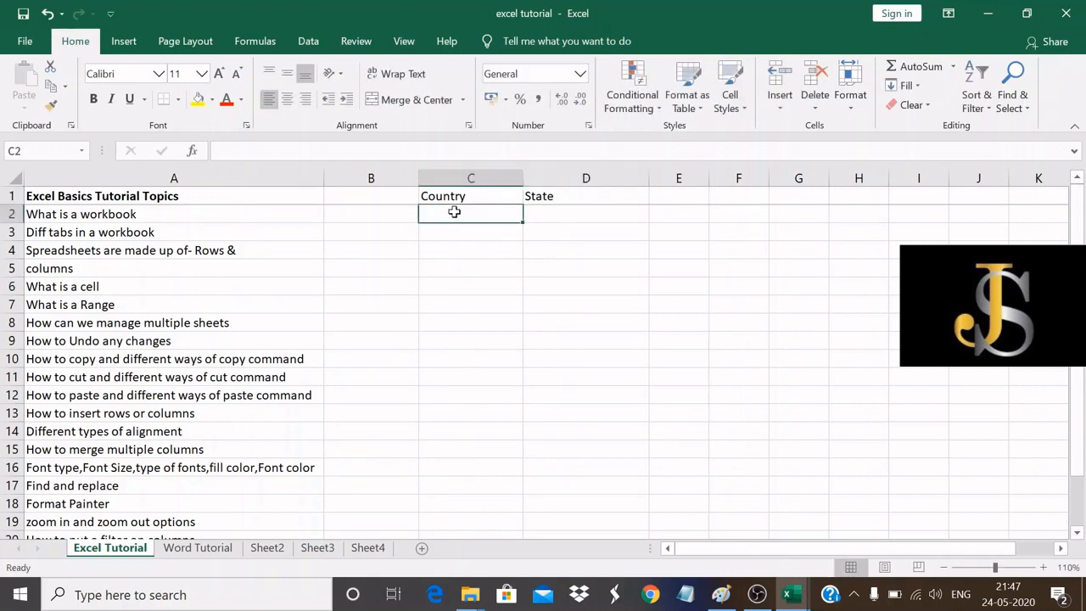
text(India)
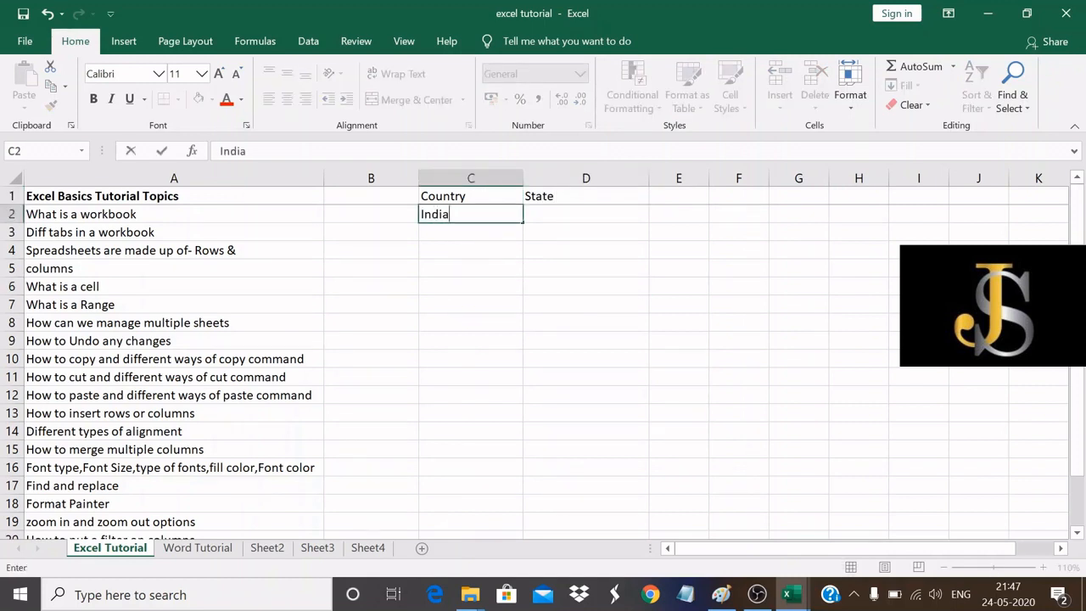
click(543, 214)
text(Karnataka)
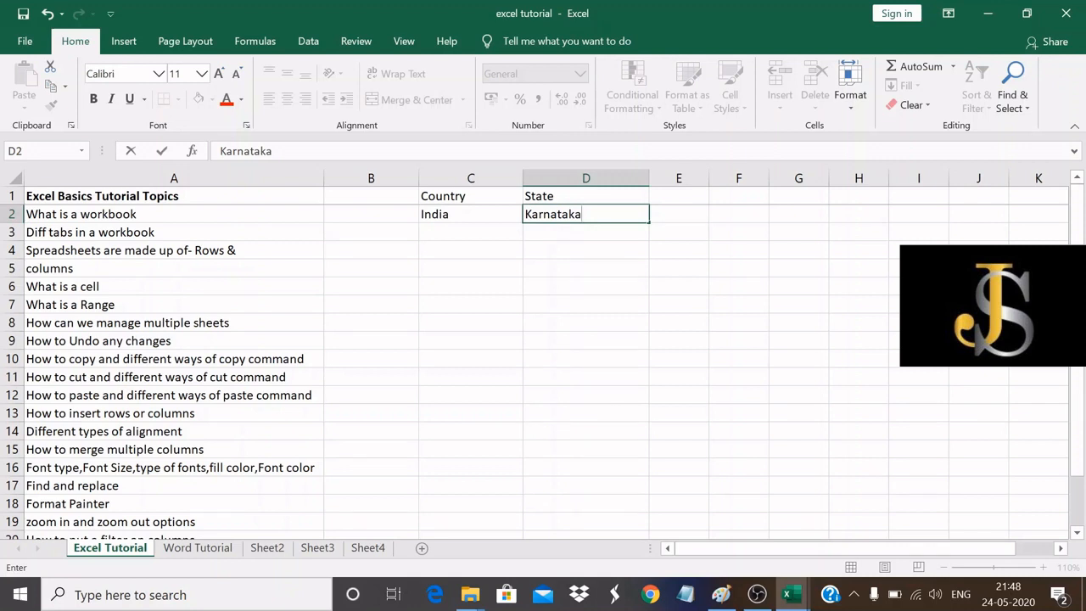
click(450, 235)
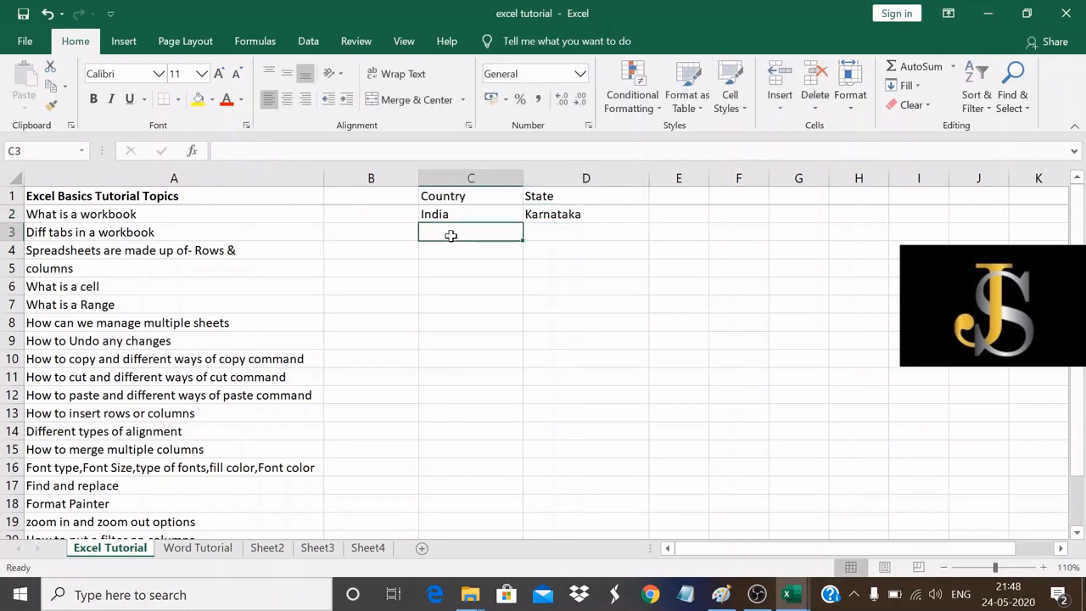
text(India)
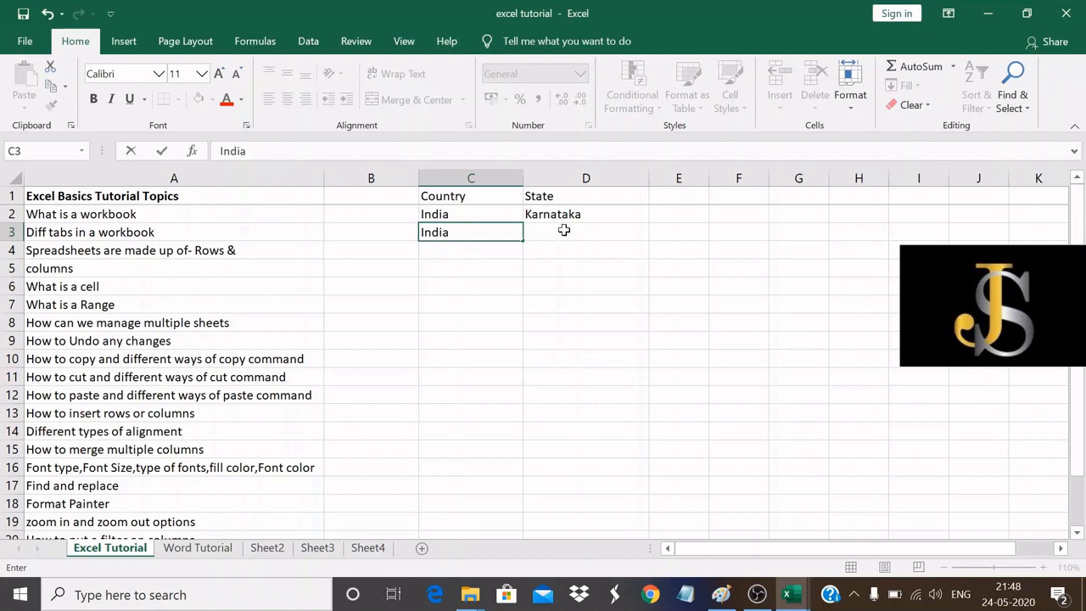
click(564, 229)
text(Delhi)
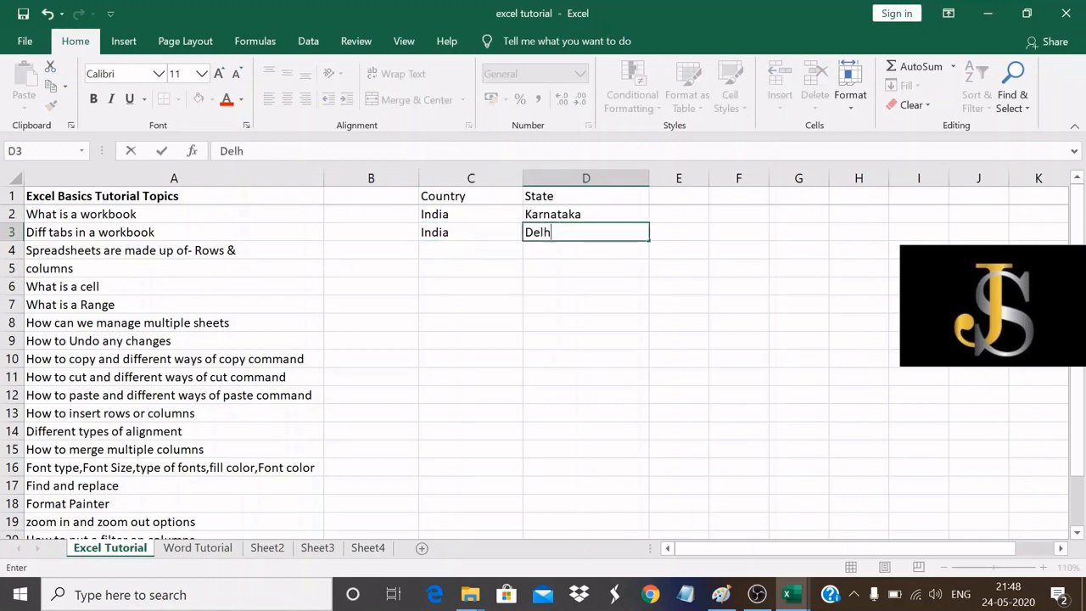
click(685, 282)
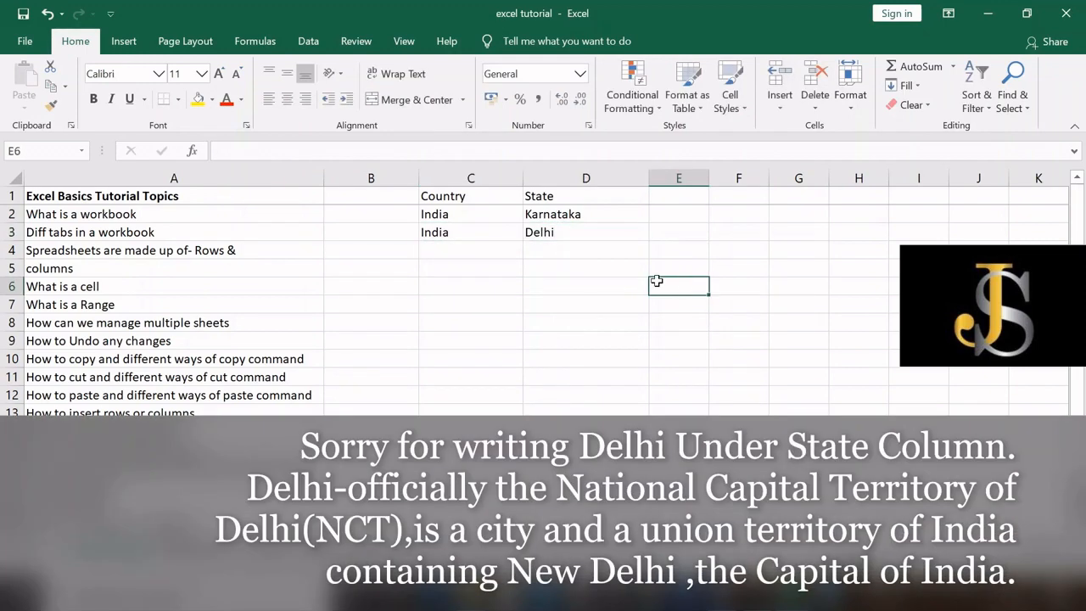
Select the Country and State range C1:D10 to examine the table, and check the last State entry in D3.
click(435, 195)
drag(573, 214, 641, 379)
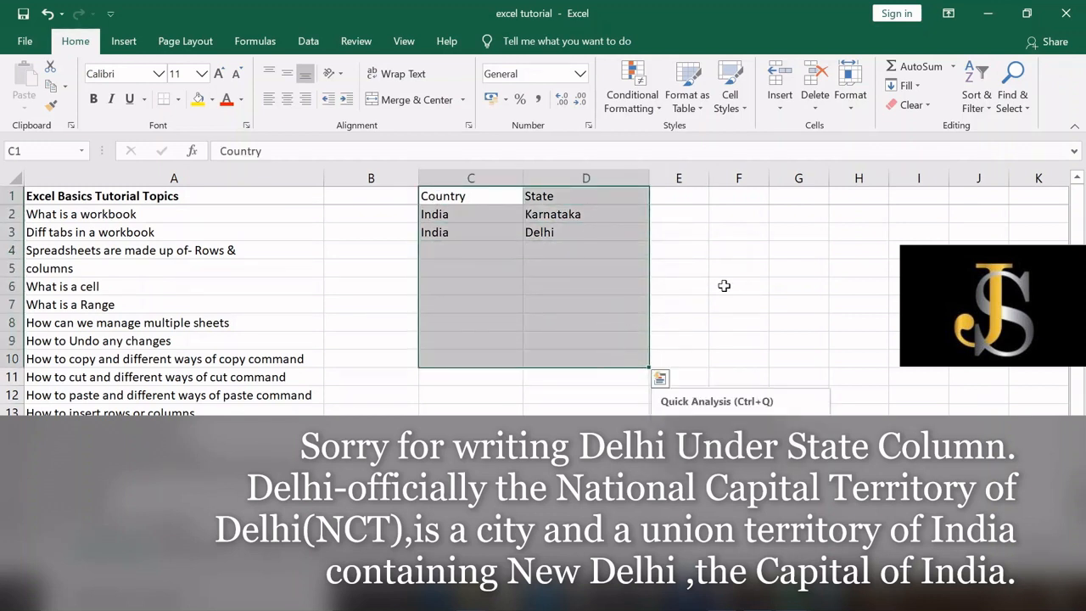
click(704, 287)
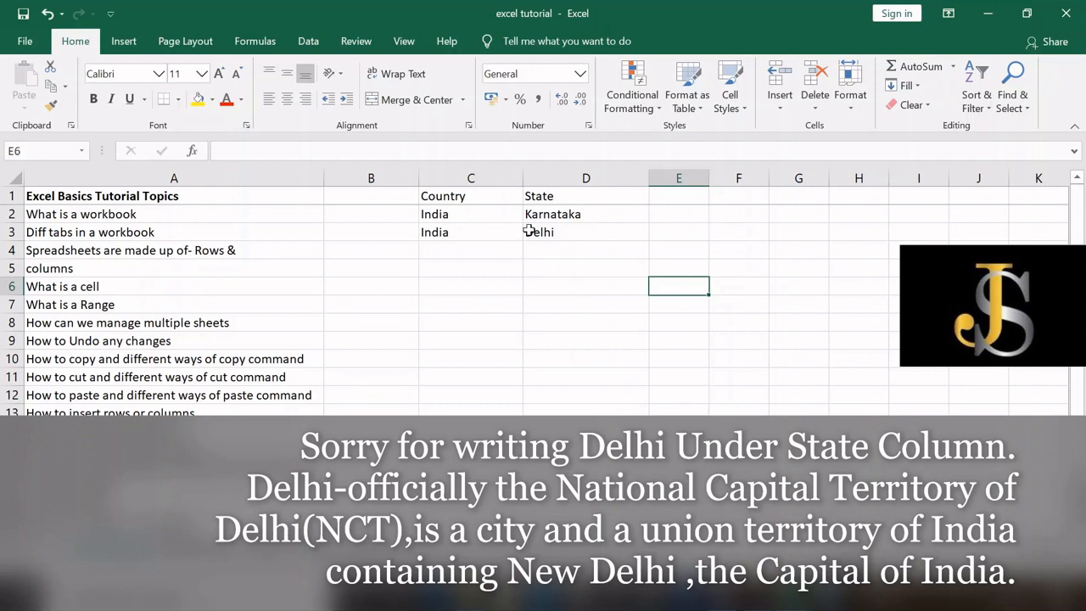
click(566, 233)
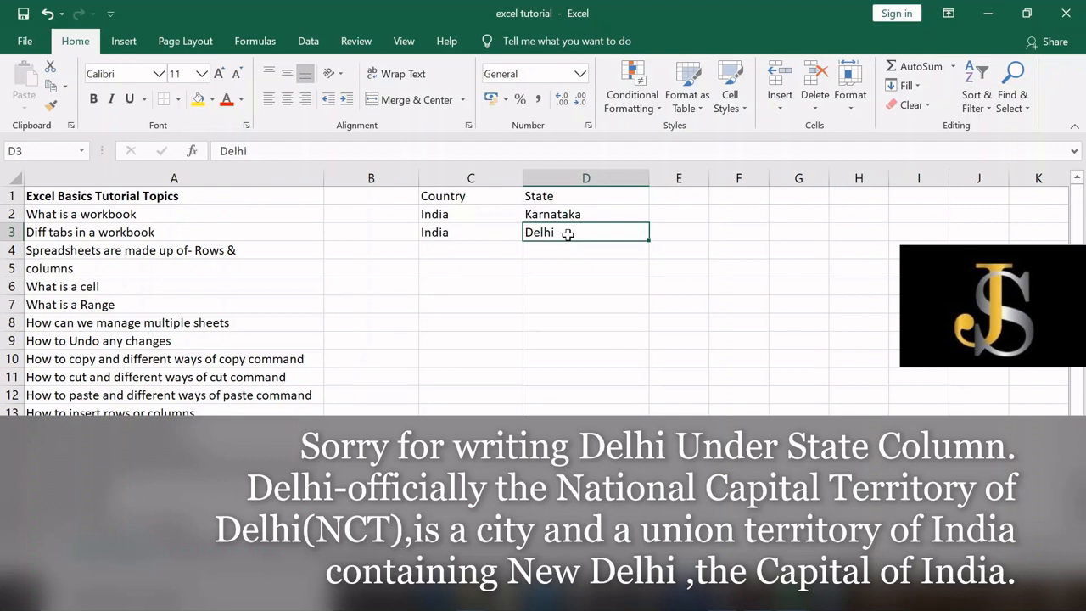
Enter the sample text "abcde" in cell E3 and undo the entry.
click(682, 234)
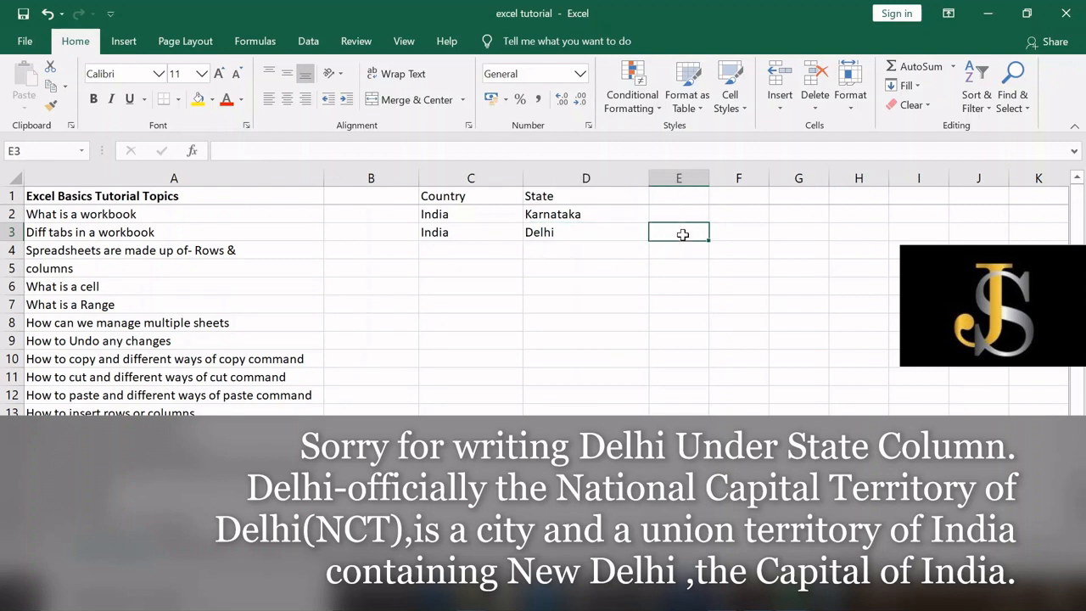
text(abcde)
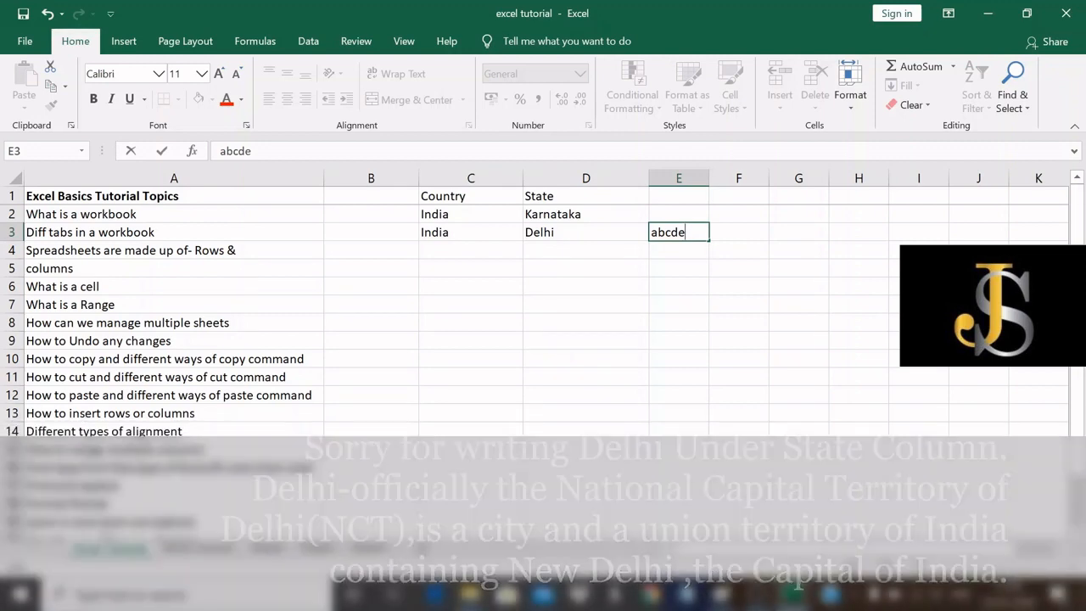
key(ctrl+z)
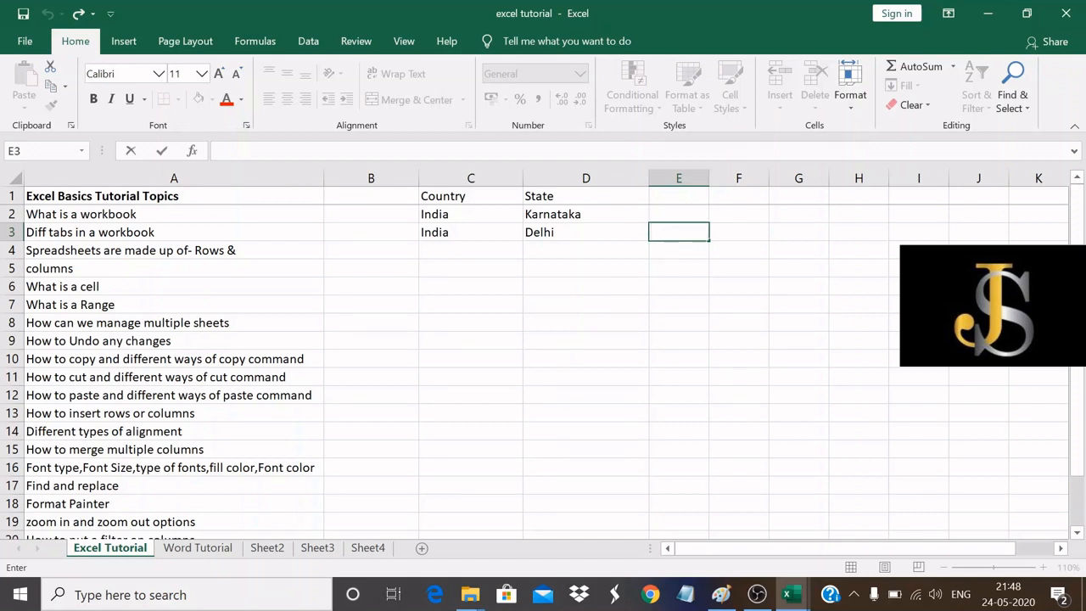
Enter the undo shortcut "CTRL+Z" in cell B9, beside the topic "How to Undo any changes".
click(331, 344)
text(Ctr)
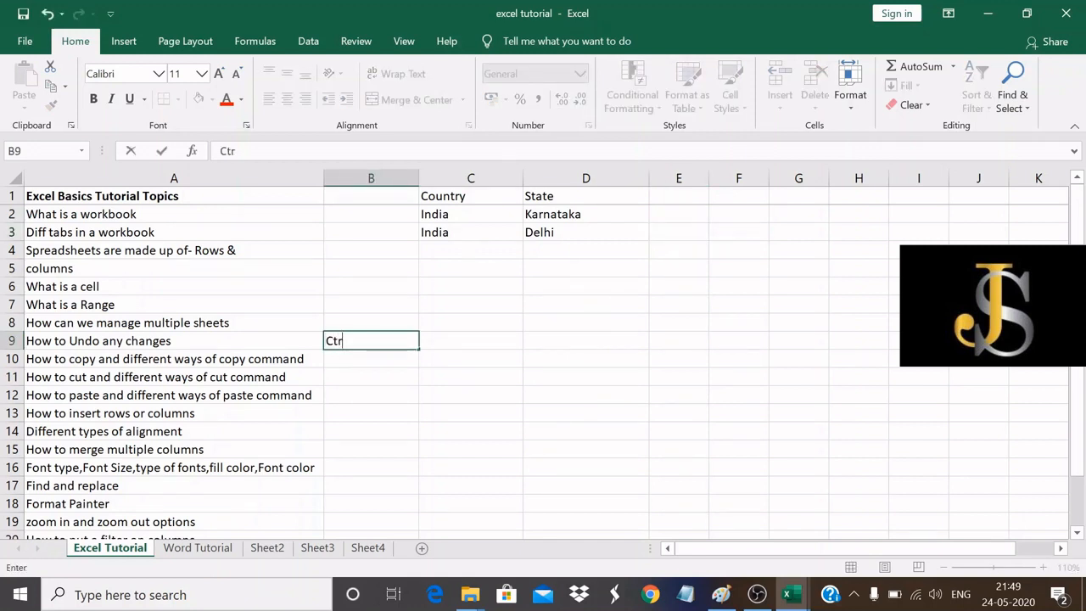
key(BackSpace)
key(Left)
click(343, 341)
click(421, 344)
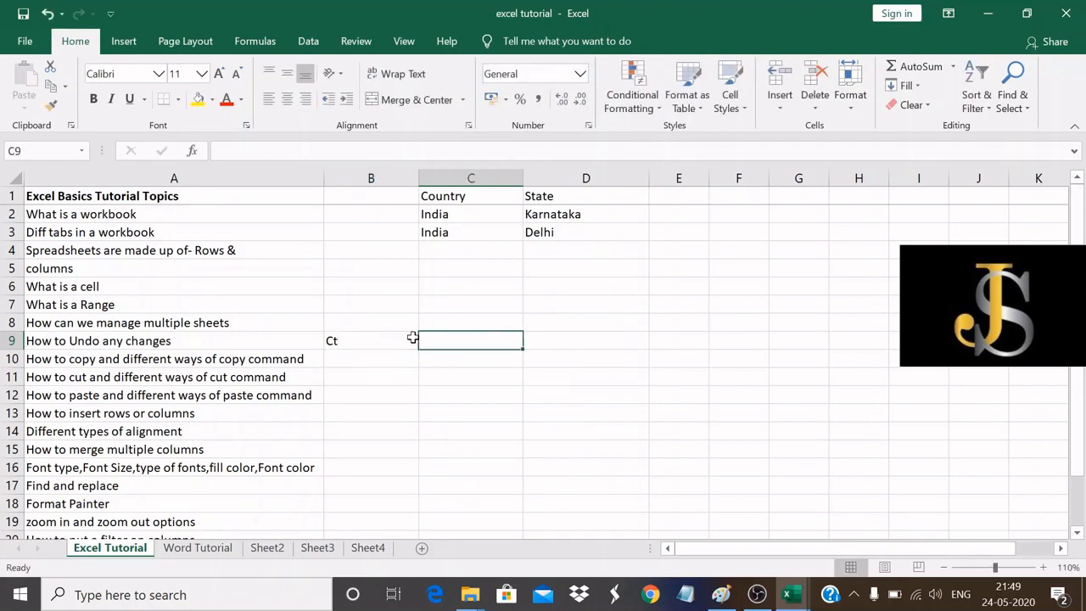
click(352, 341)
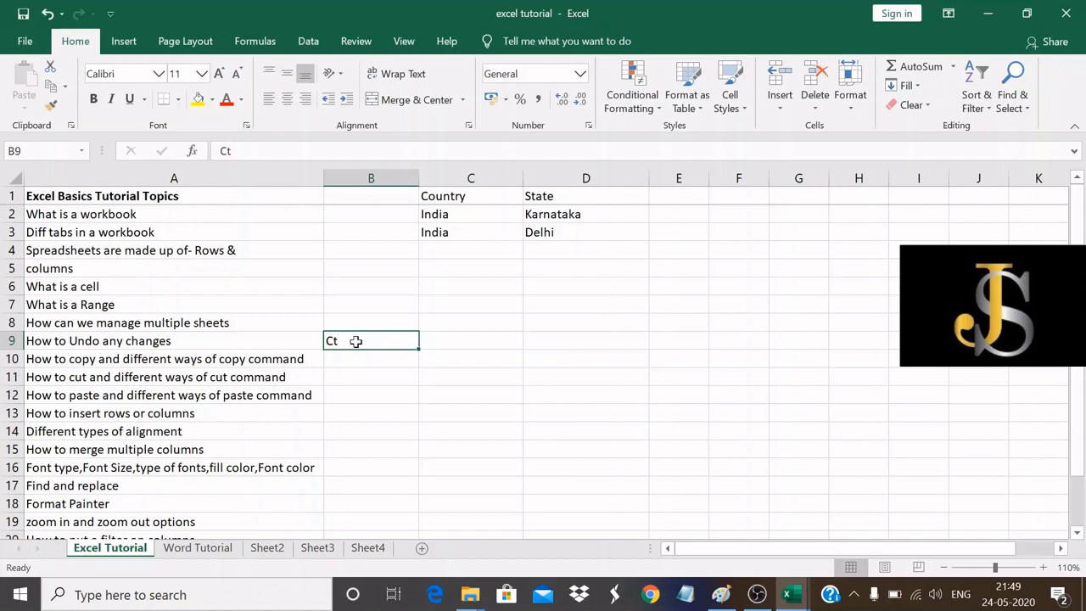
key(F2)
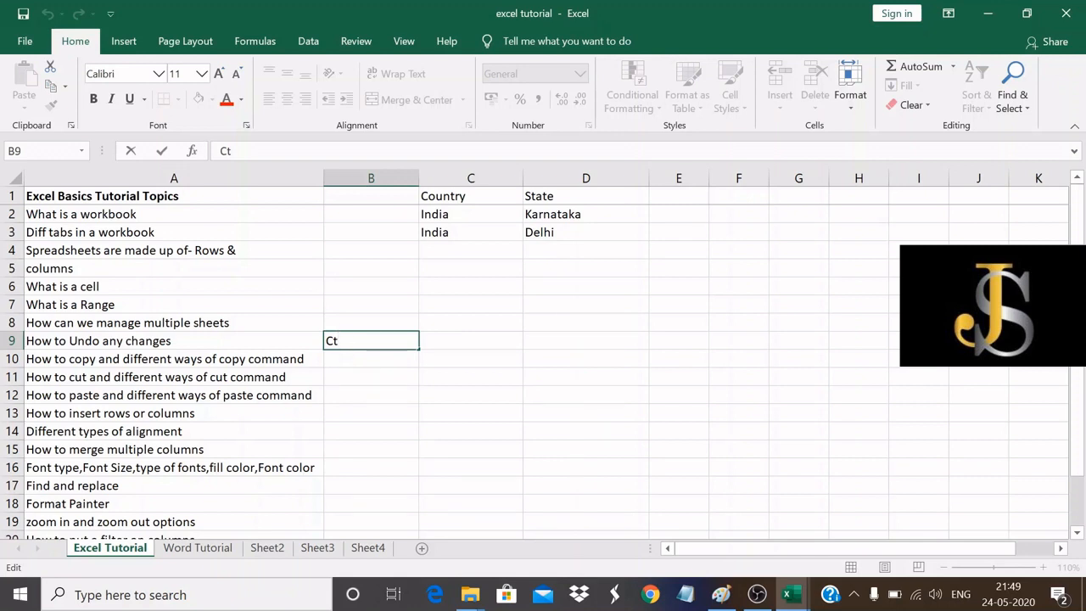
key(BackSpace)
text(TRL+Z)
click(438, 341)
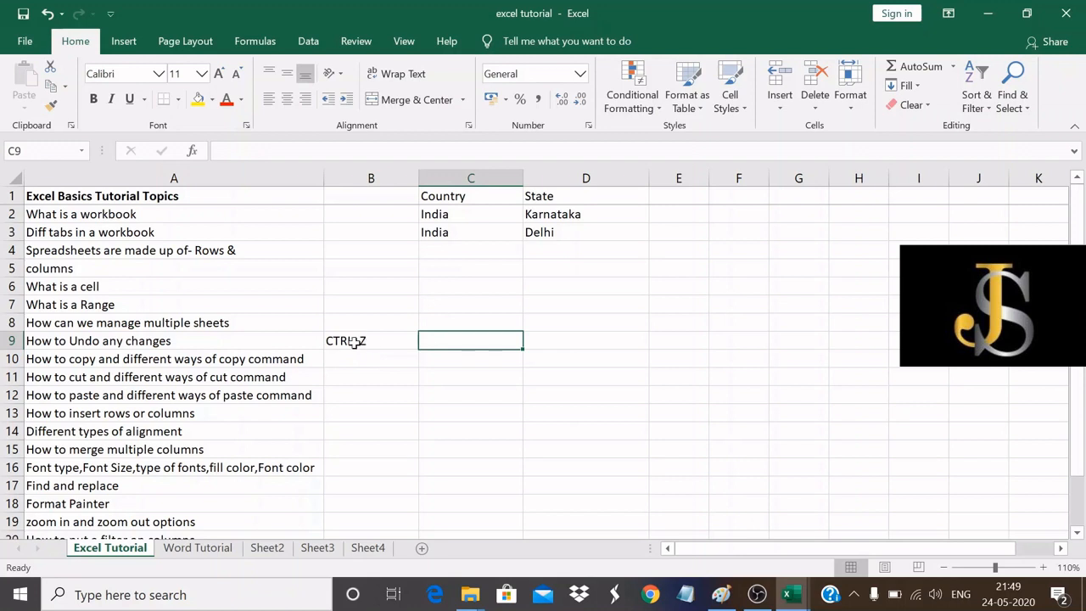
Extend the shortcut note in cell B9 to read "CTRL+Z - The shortcut".
click(365, 340)
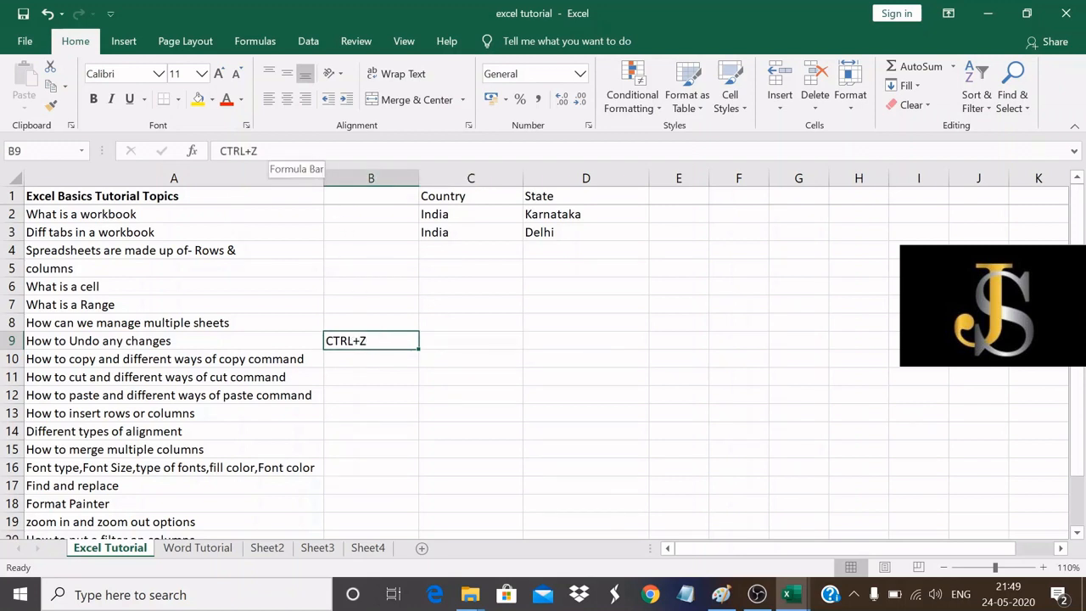
click(271, 151)
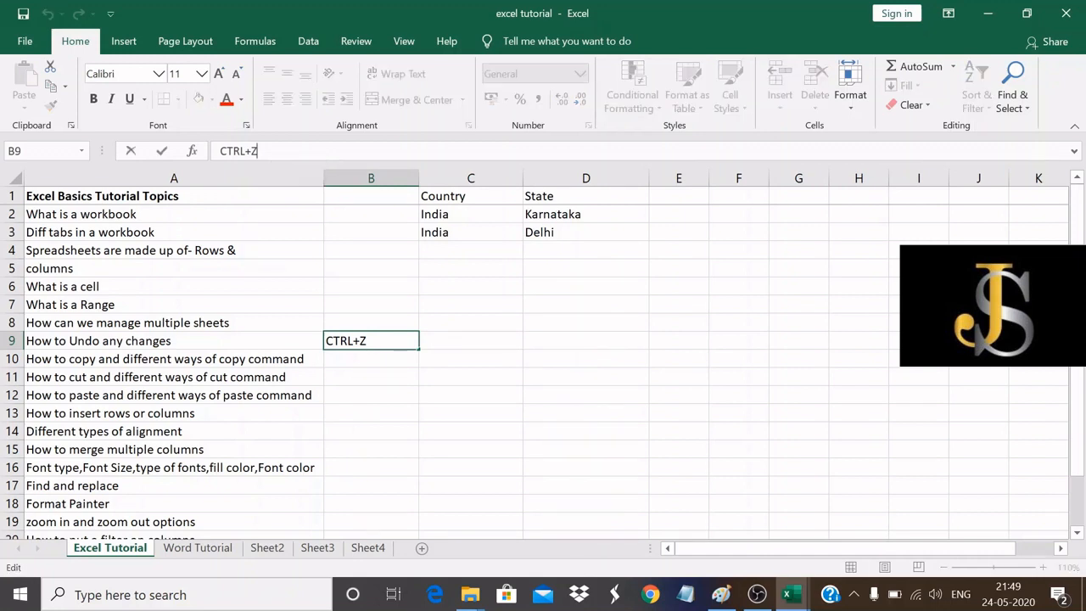
text(- The shortcut)
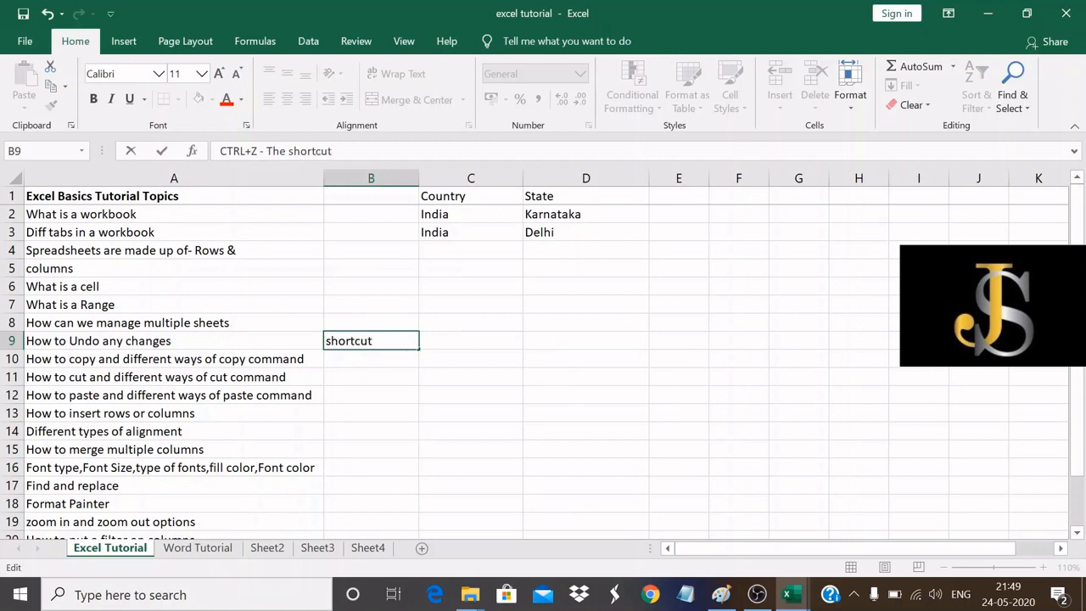
click(582, 338)
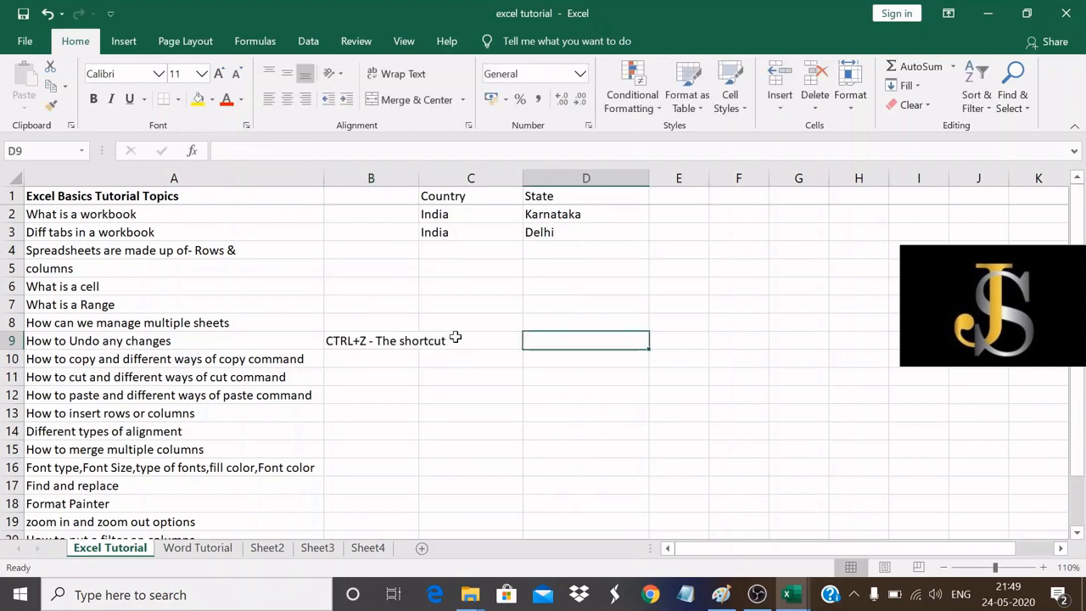
Remove the added words "- The shortcut" directly in cell B9, leaving only "CTRL+Z".
click(392, 340)
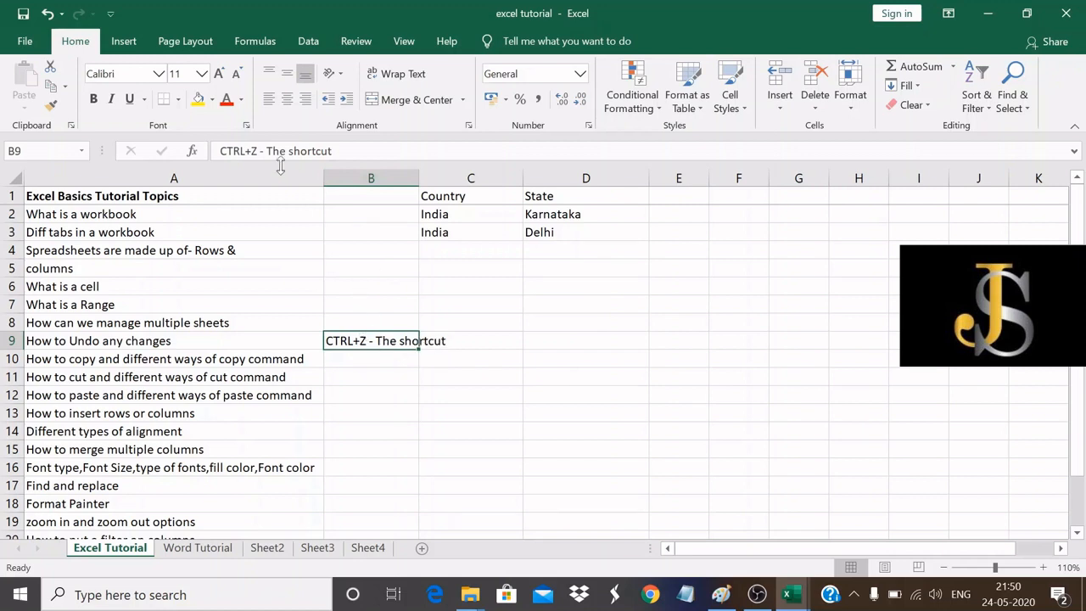
double_click(392, 340)
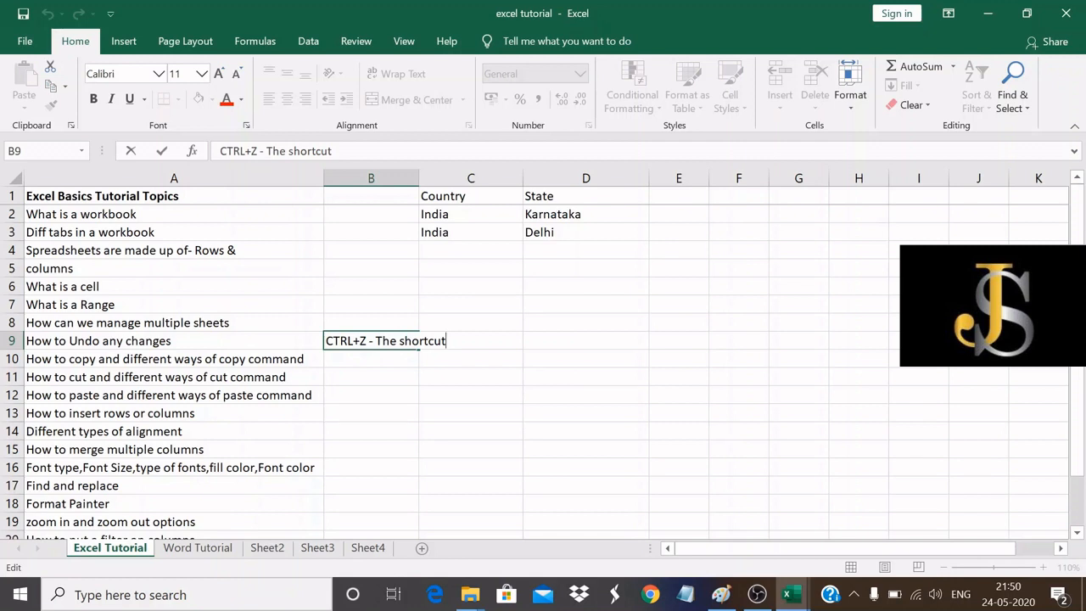
key(BackSpace)
key(BackSpace)
key(BackSpace)
key(BackSpace)
key(BackSpace)
key(BackSpace)
key(BackSpace)
key(BackSpace)
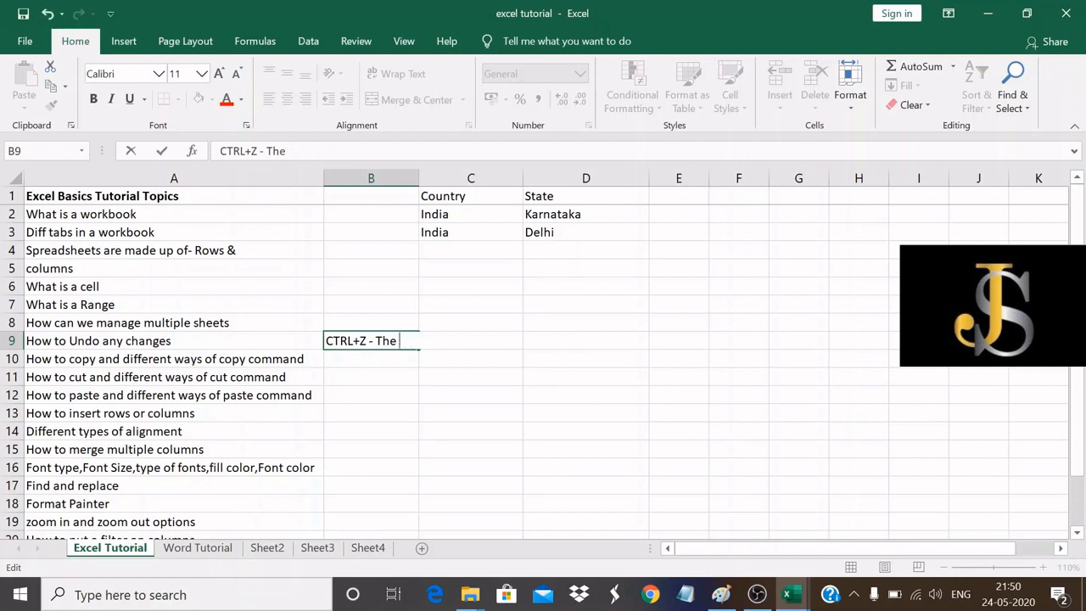
key(BackSpace)
key(BackSpace)
key(BackSpace)
key(BackSpace)
key(BackSpace)
click(377, 362)
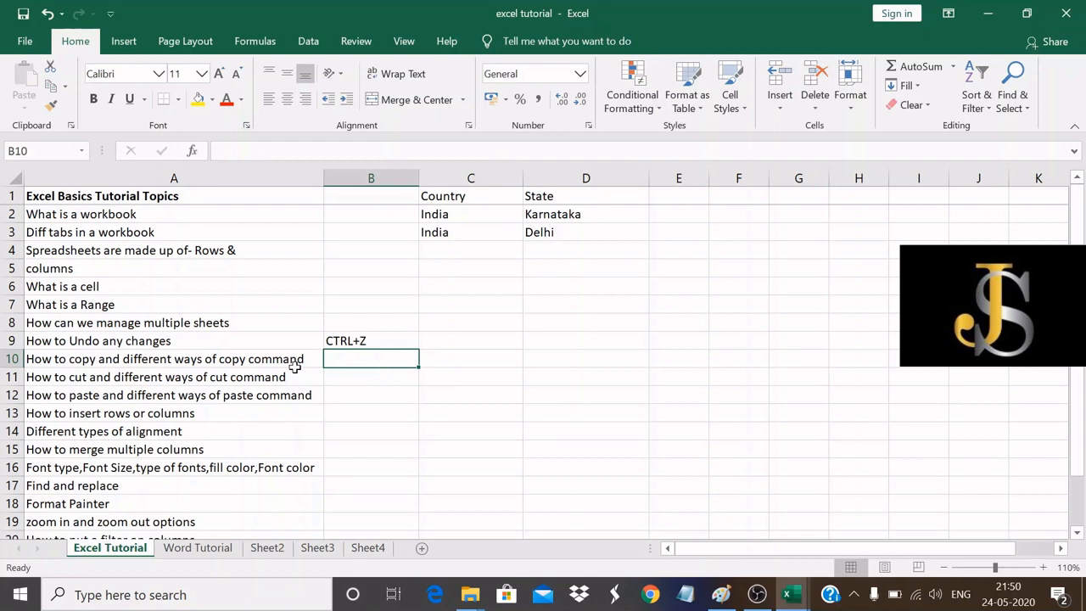
click(637, 361)
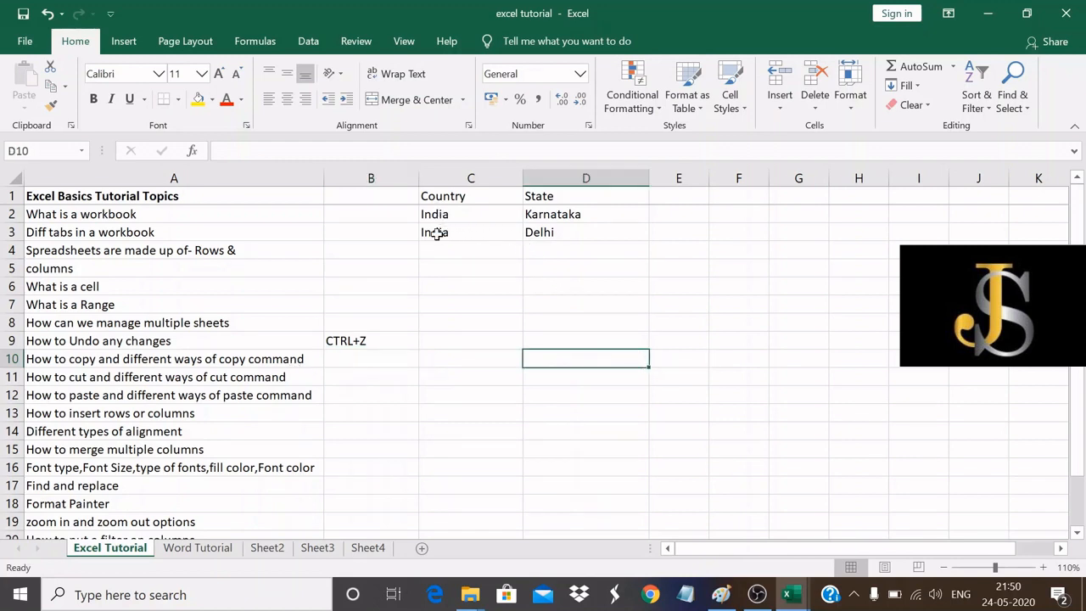
Copy the Country entry India from cell C3 into the empty cell C4.
click(464, 234)
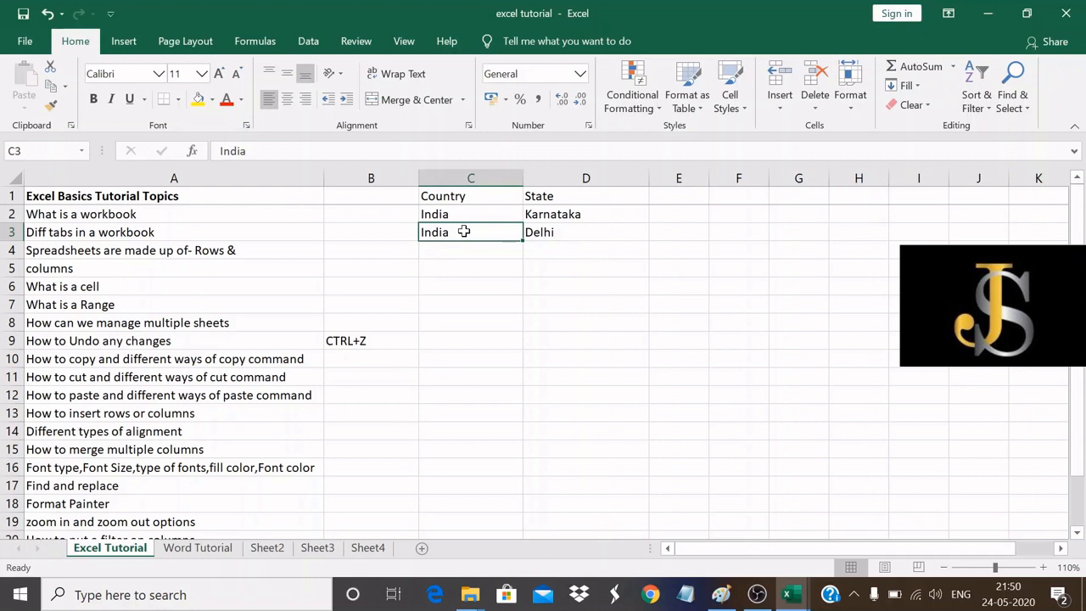
key(ctrl+c)
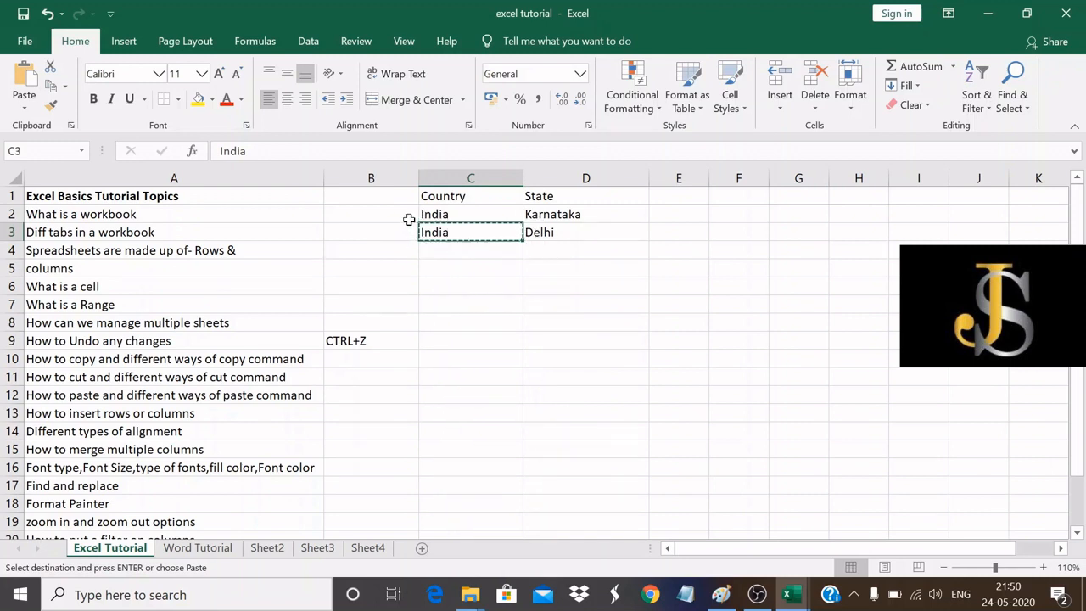
click(459, 252)
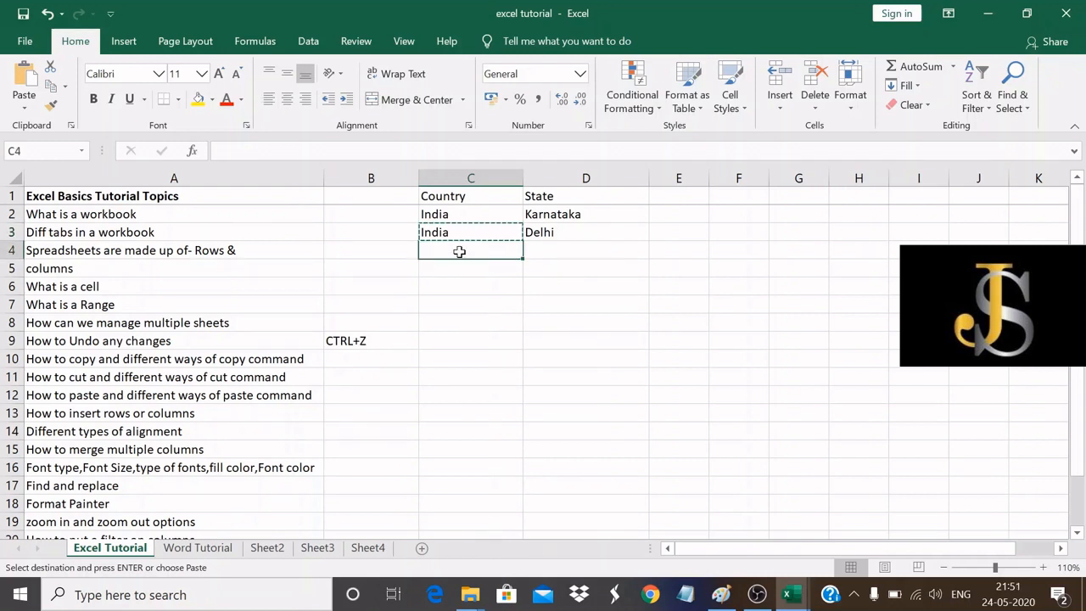
key(ctrl+v)
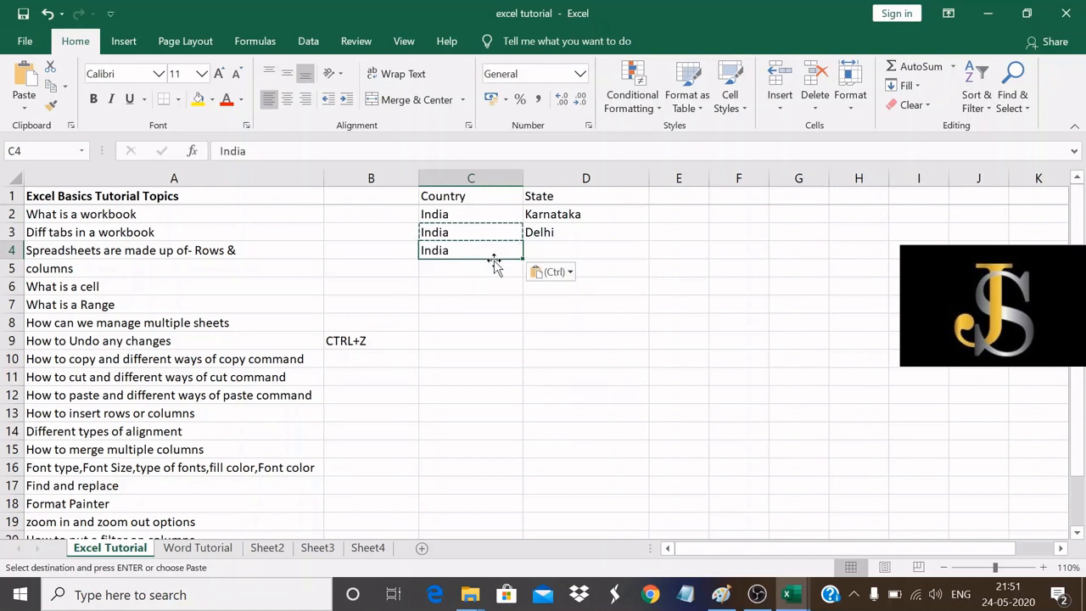
click(550, 306)
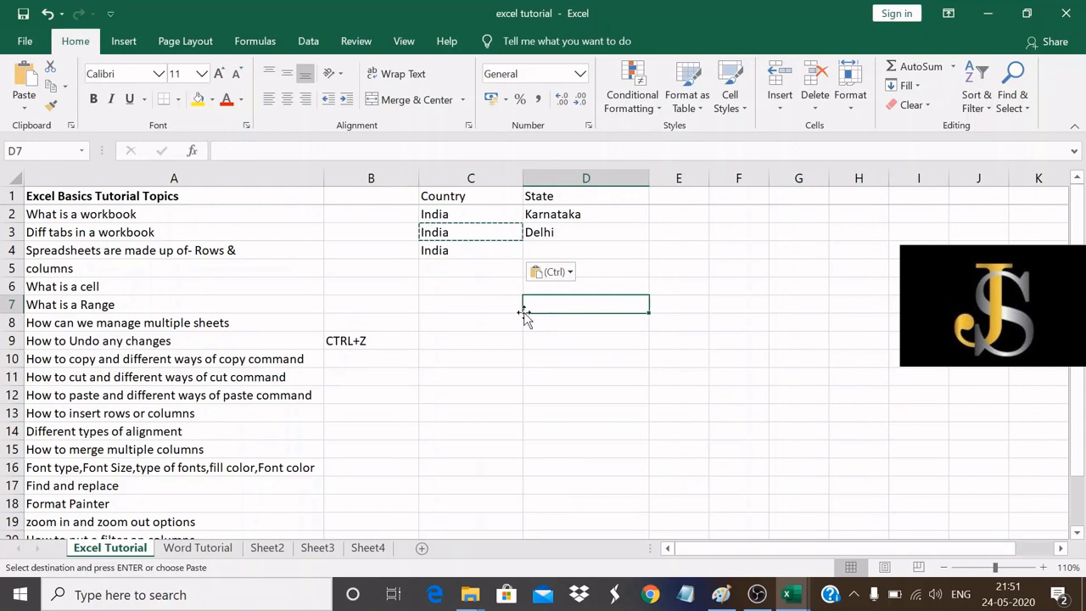
Copy the Country entry from cell C4 into C5 with the regular paste option.
click(457, 250)
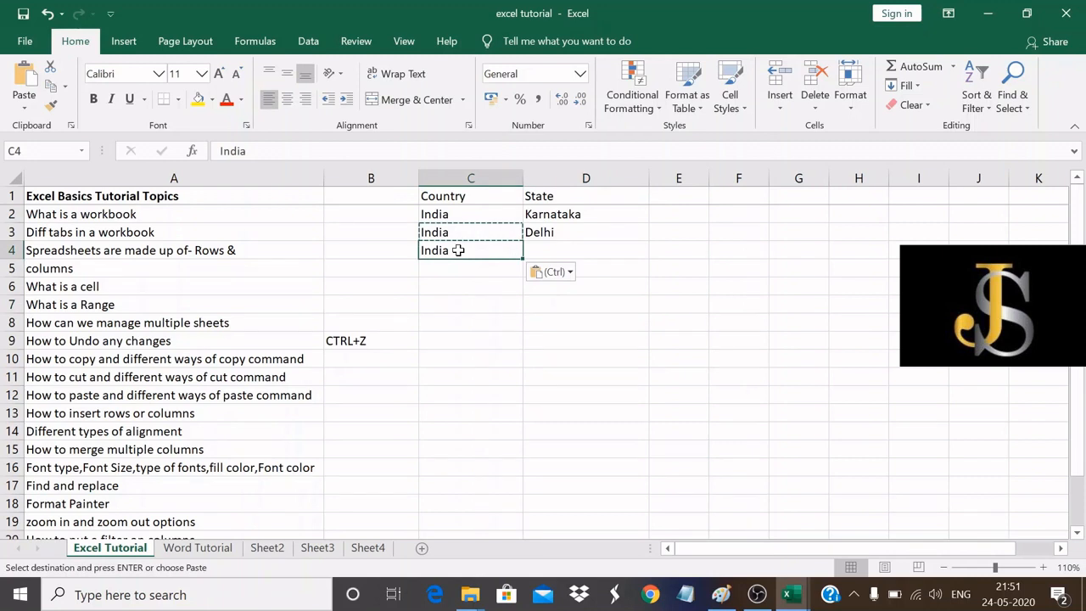
right_click(474, 250)
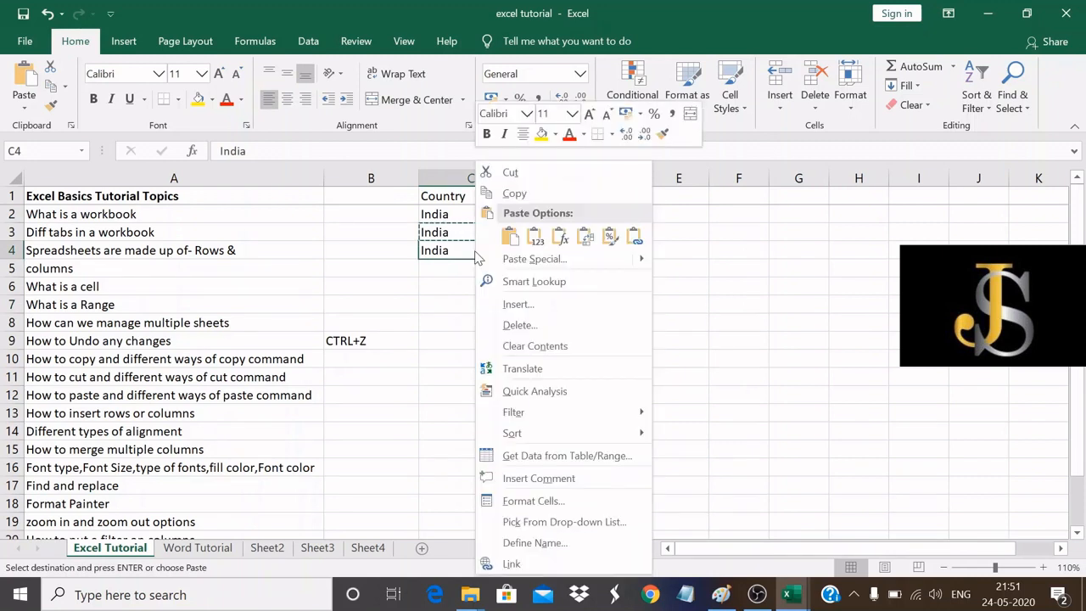
click(515, 192)
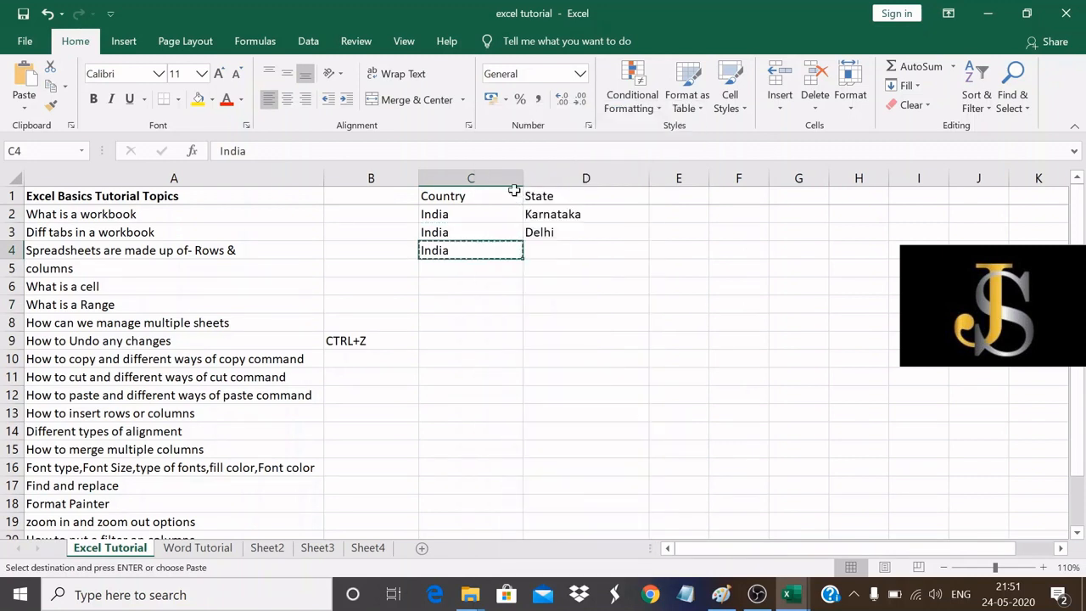
click(456, 268)
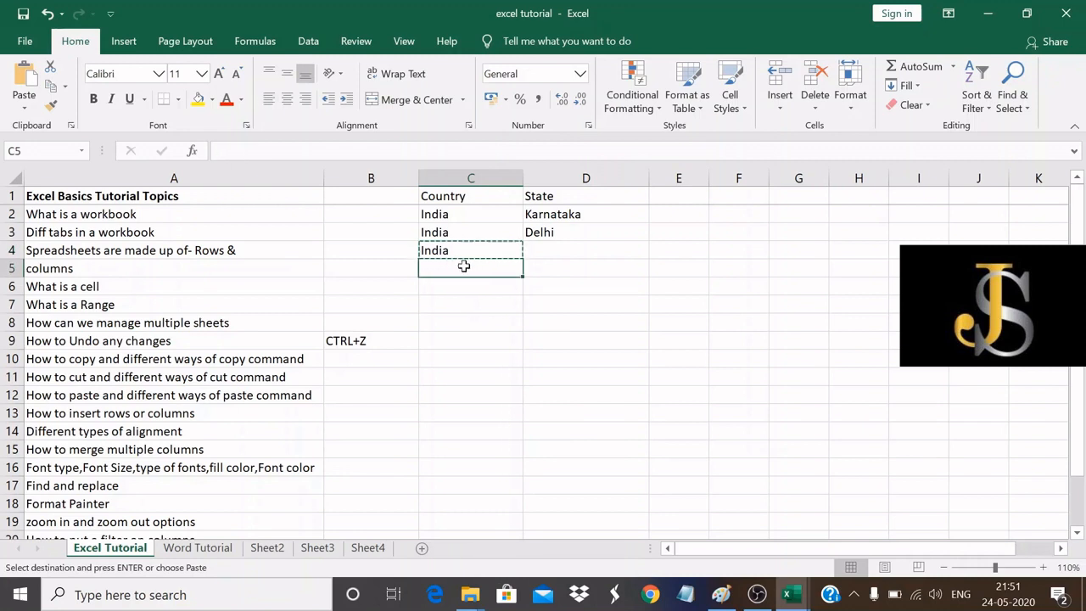
right_click(465, 270)
click(499, 259)
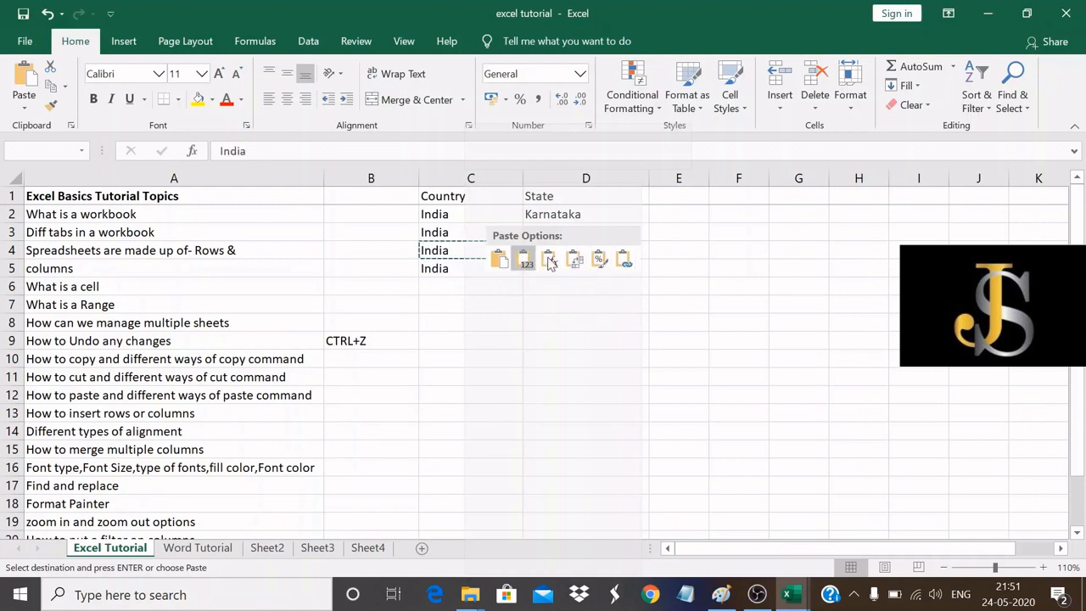
click(501, 261)
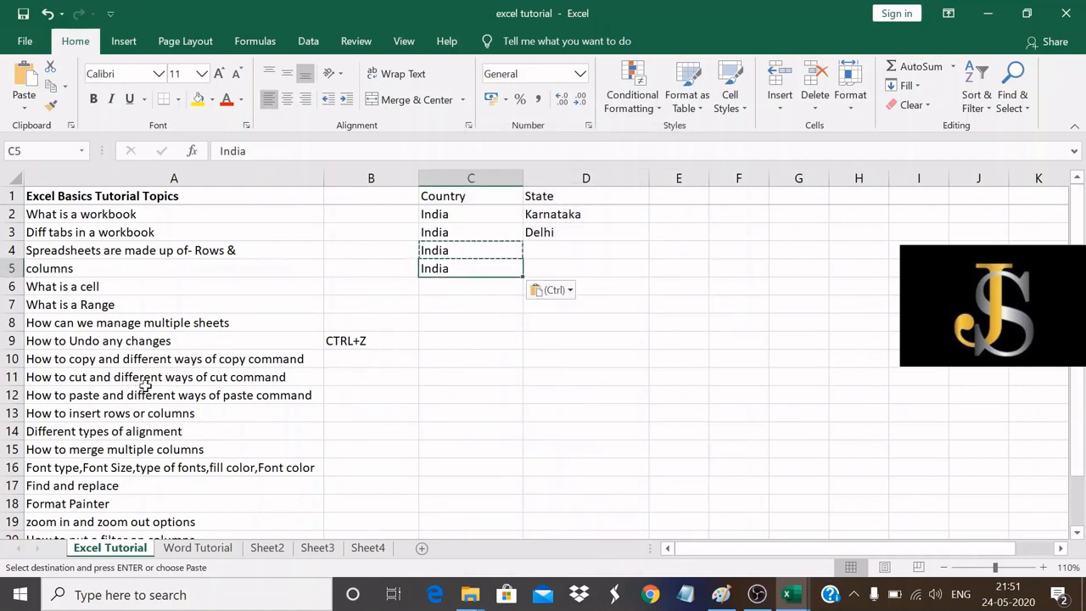
Enter the copy shortcut "CTRL+C" in cell B10, beside the topic on the copy command.
click(342, 358)
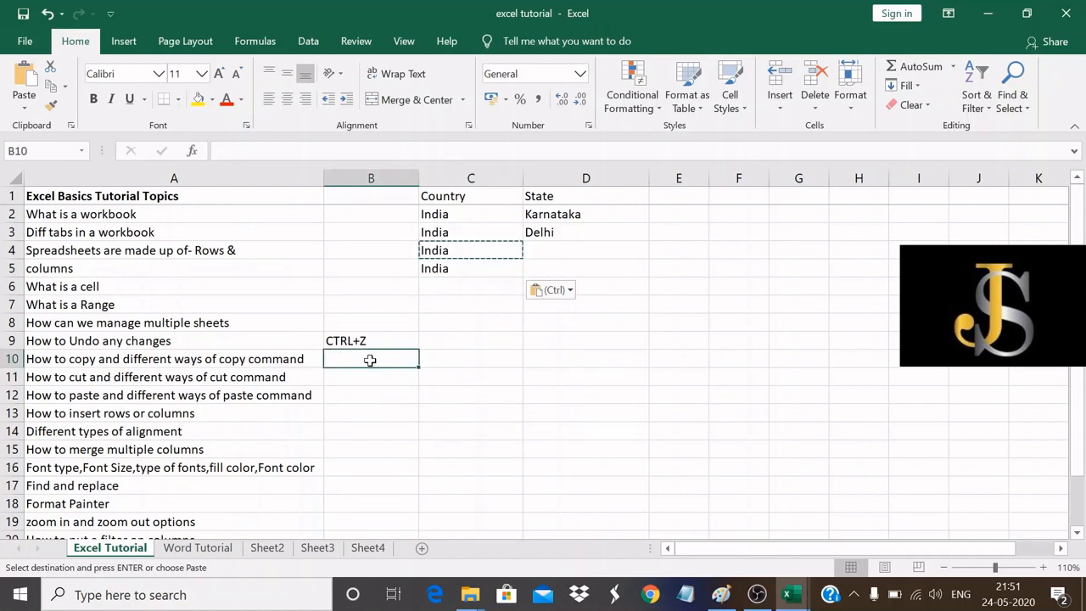
text(CTRL)
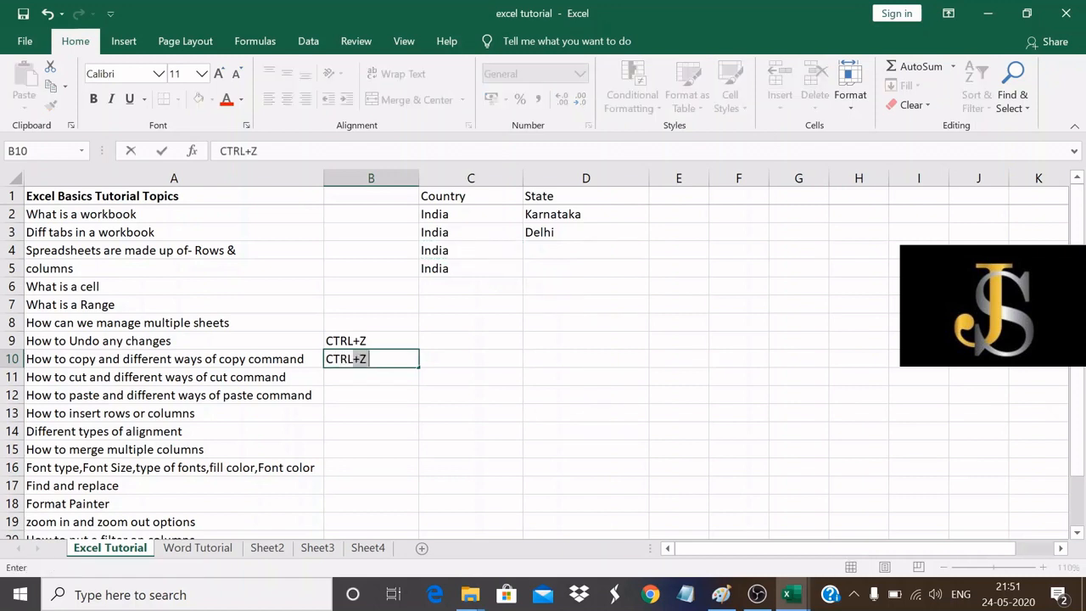
text(+C)
click(473, 354)
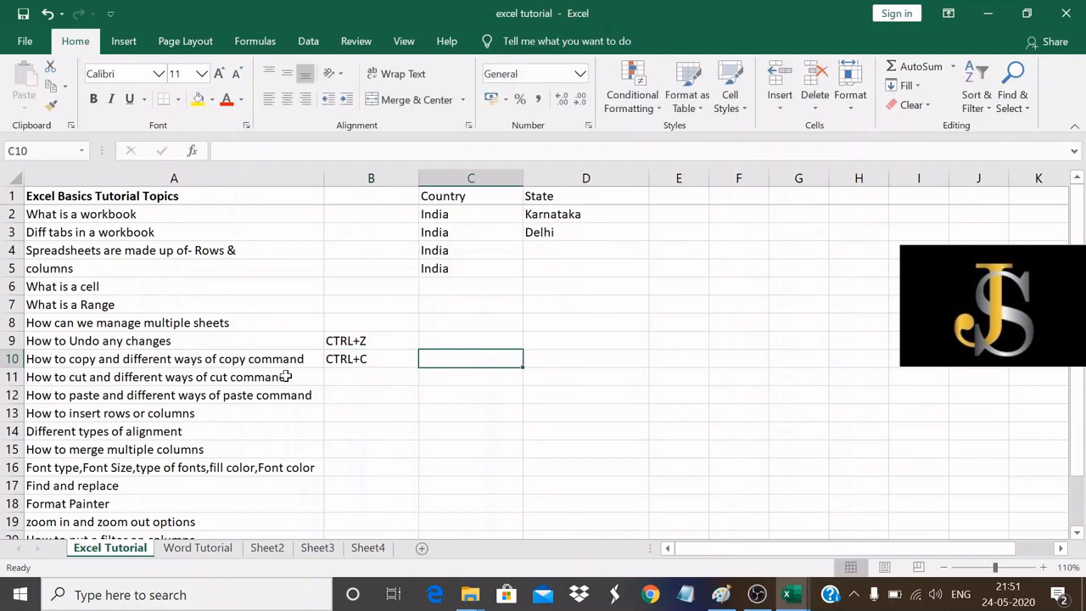
click(578, 363)
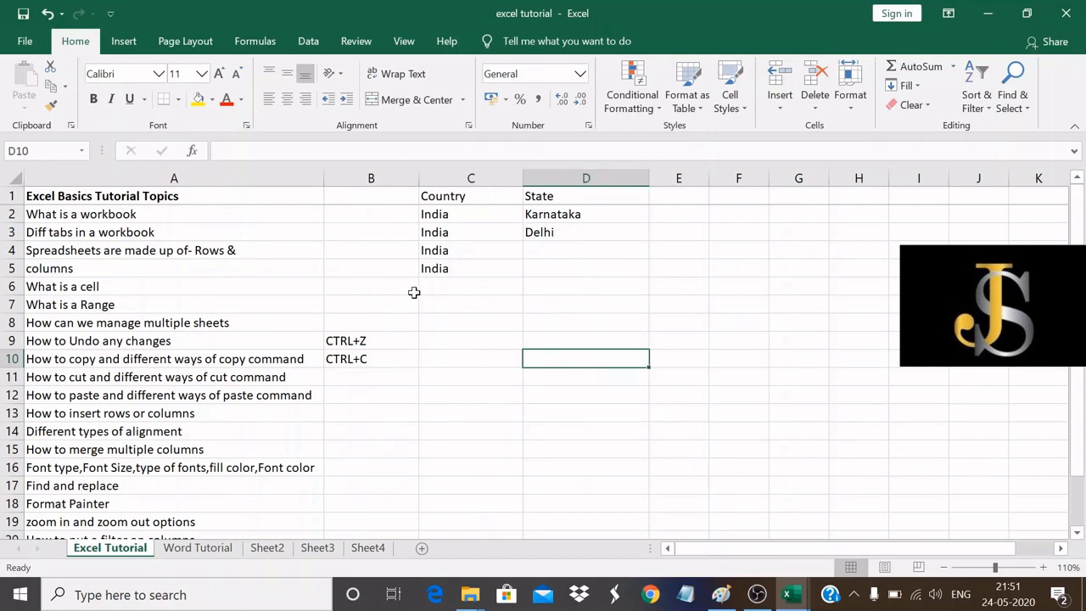
Cut the entry India from cell C5 and paste it into D6, then check the source cell.
click(490, 271)
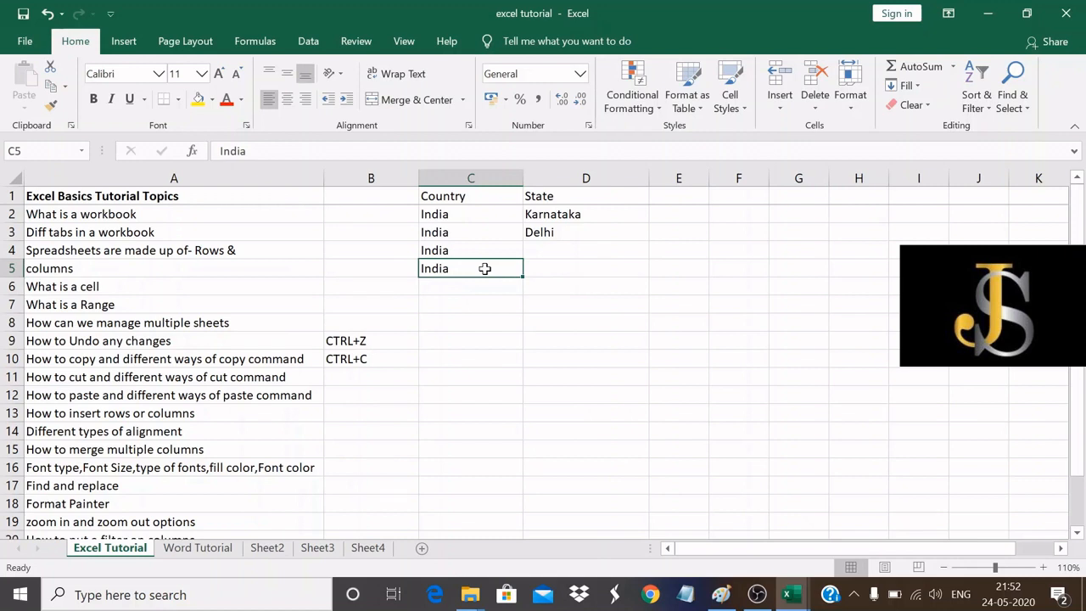
key(ctrl+c)
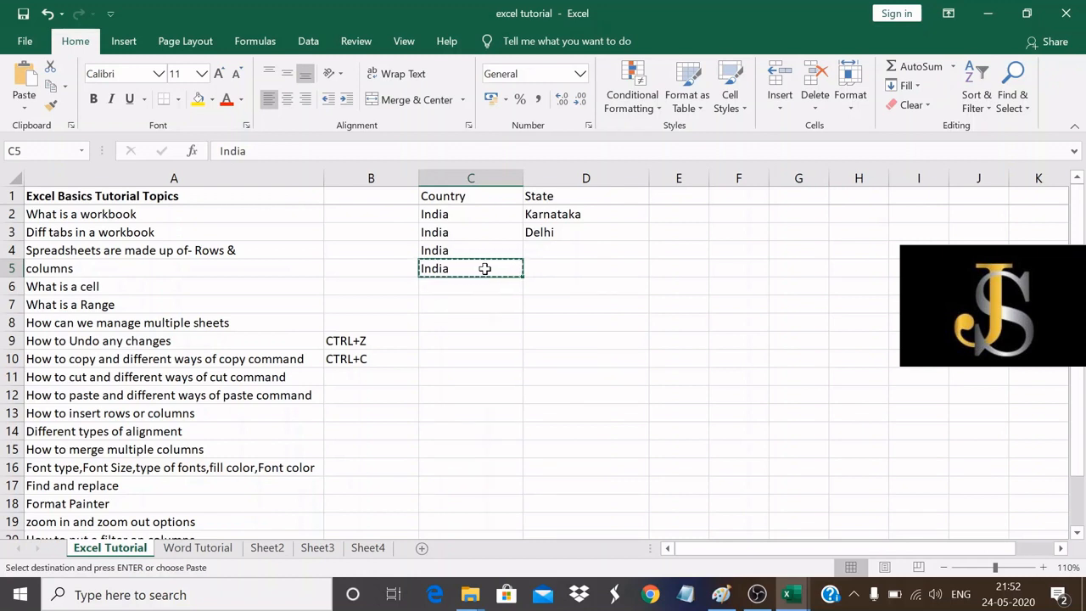
click(565, 284)
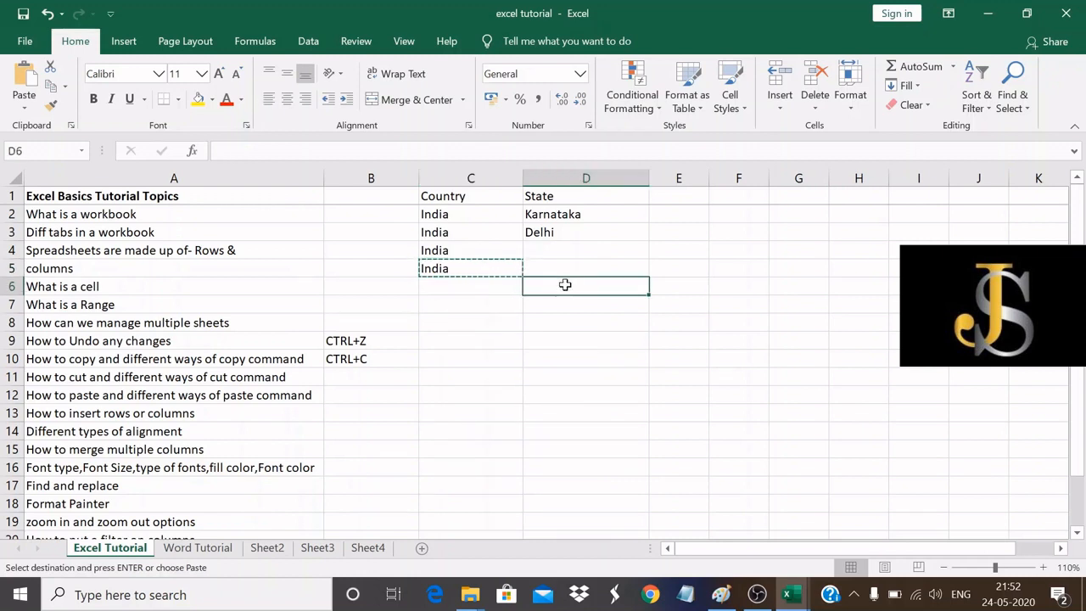
key(ctrl+v)
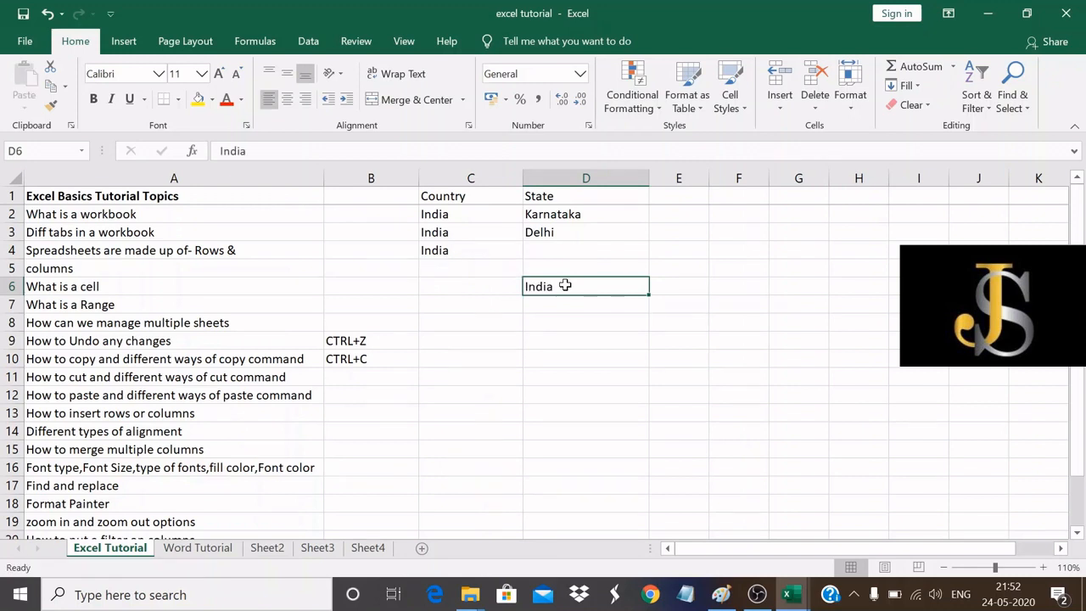
click(452, 269)
Cut the entry India from cell D6 and paste it into cell H7.
click(601, 287)
right_click(602, 287)
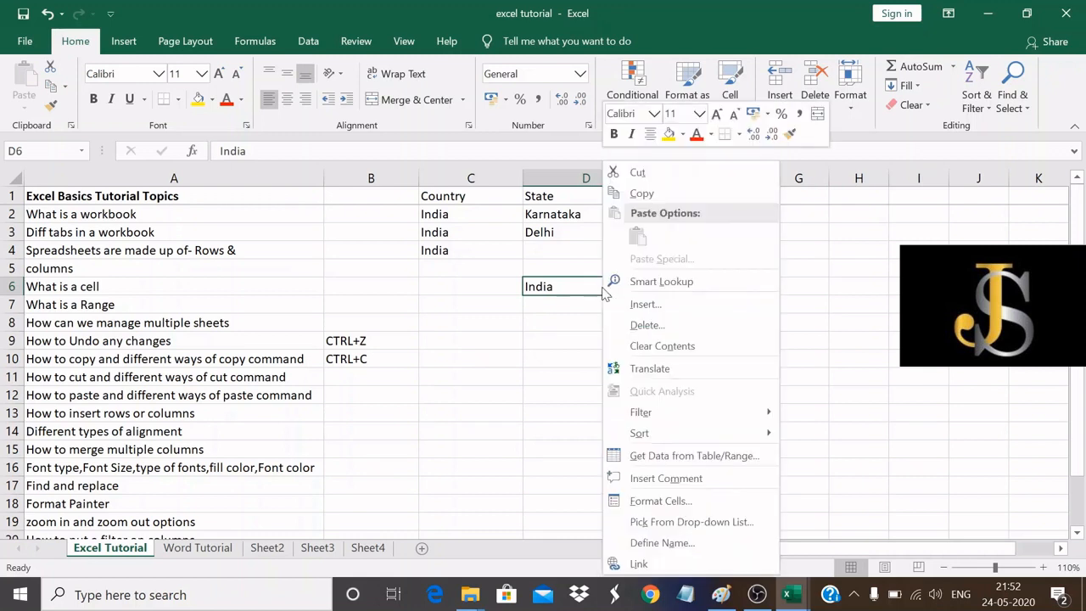
click(651, 168)
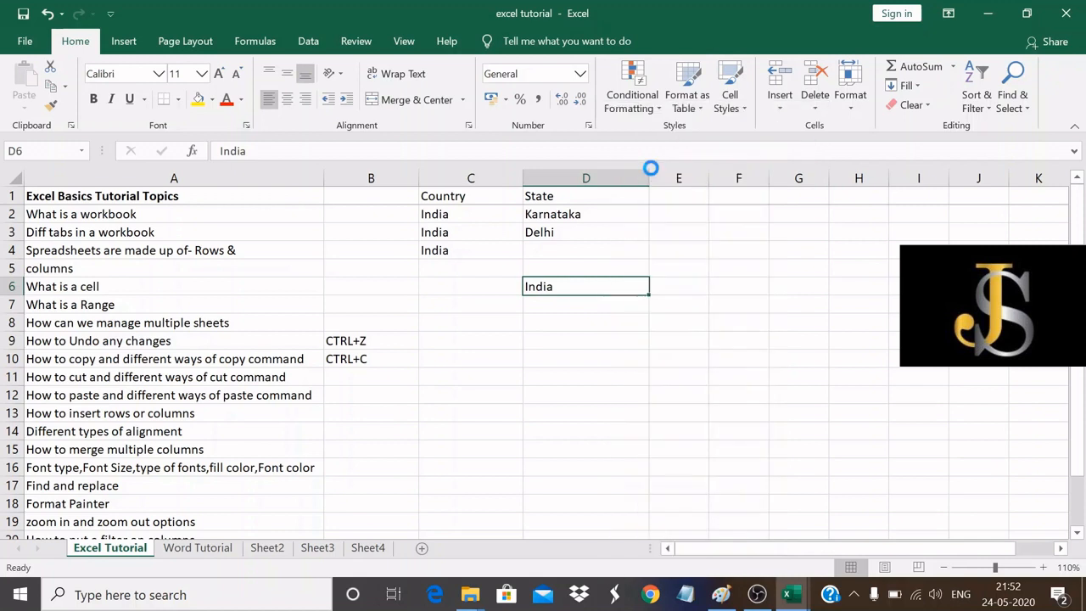
click(844, 306)
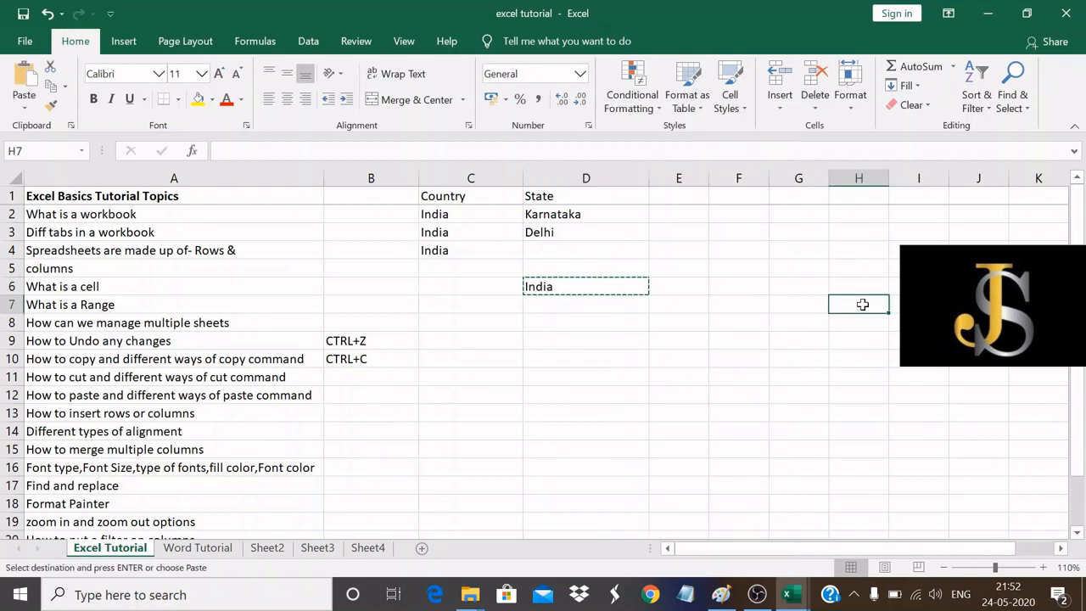
right_click(862, 303)
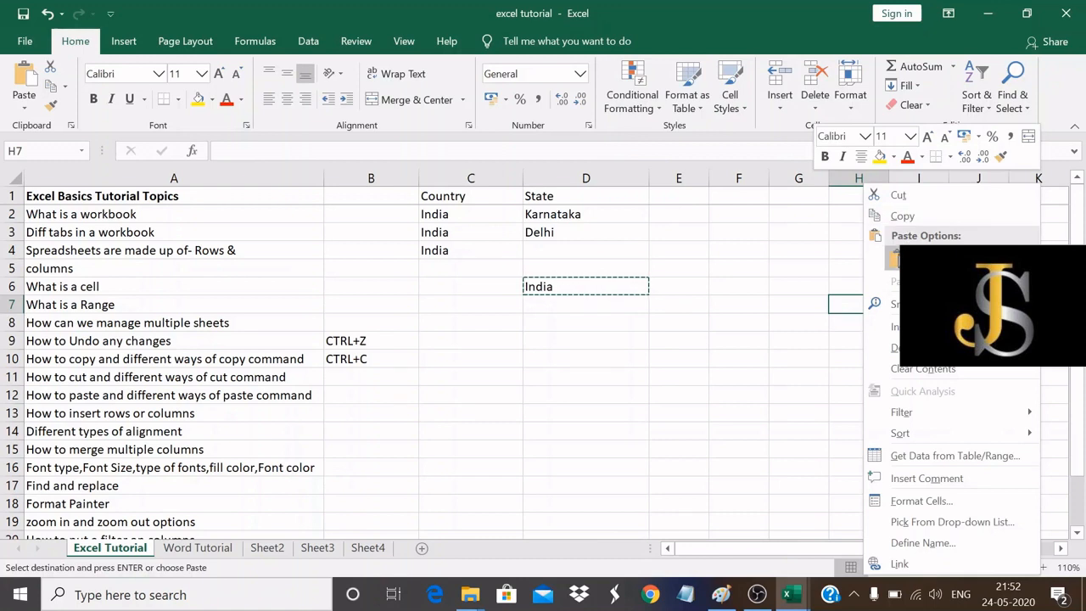
click(893, 259)
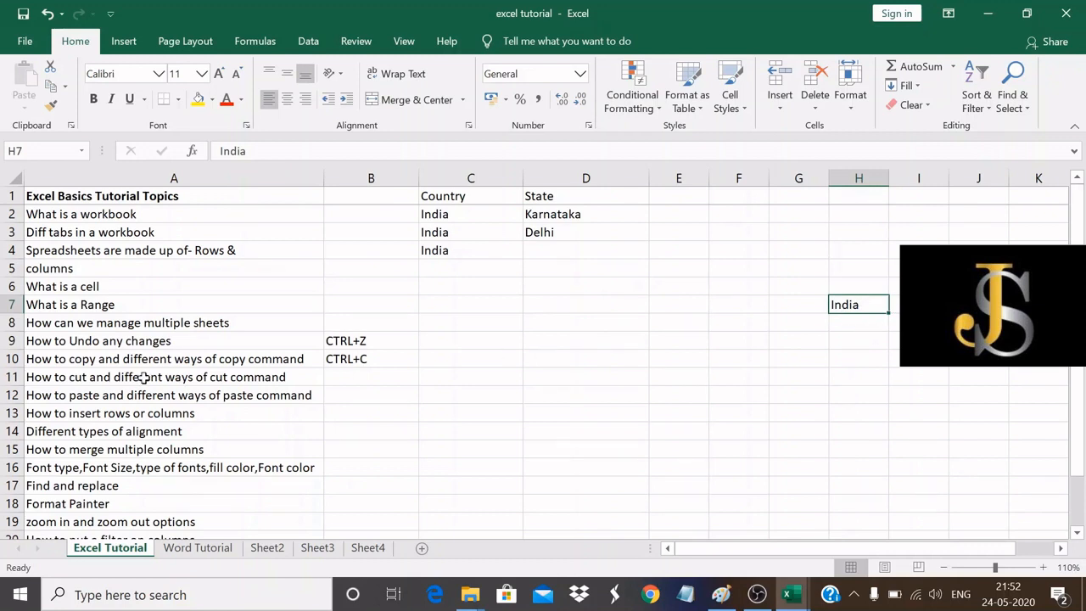
Enter the shortcut "CTRL+X" in cell B11 beside the cut topic and "CTRL+V" in B12 beside the paste topic.
click(352, 379)
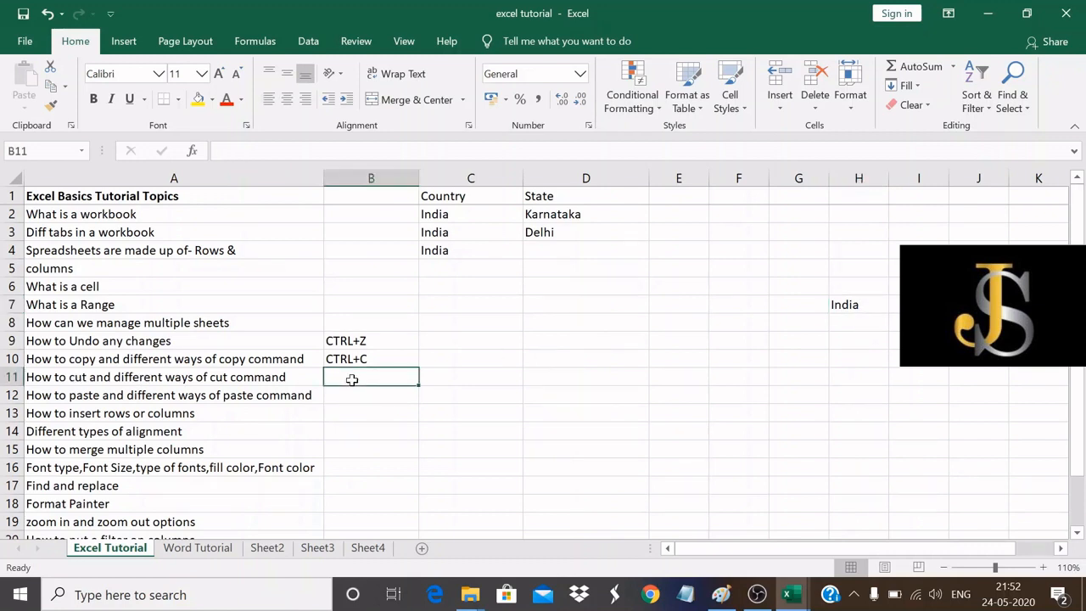
text(CTRL+X)
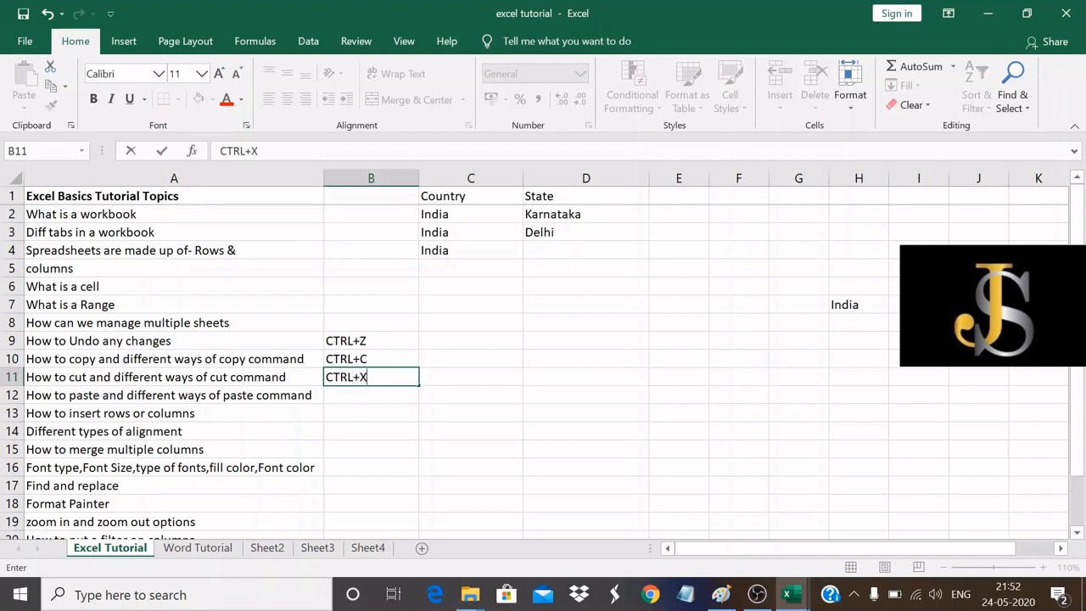
key(Return)
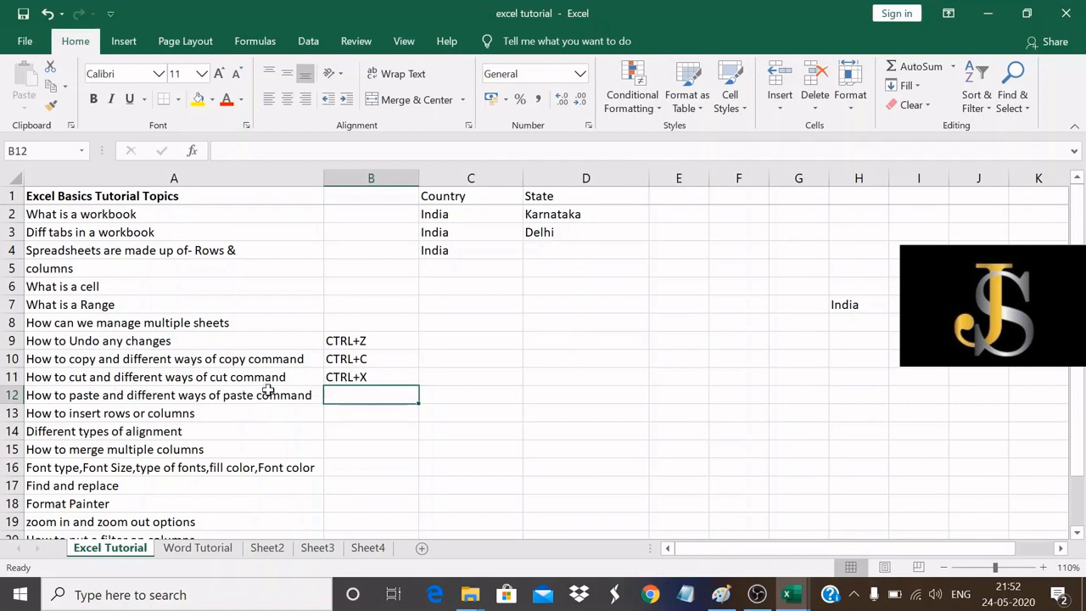
click(609, 357)
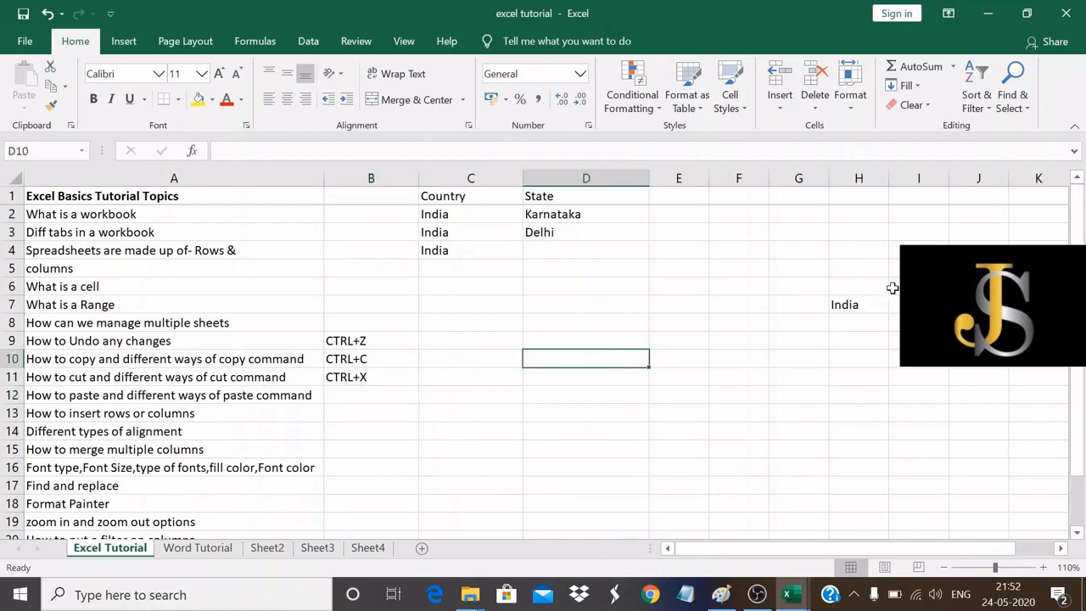
click(348, 396)
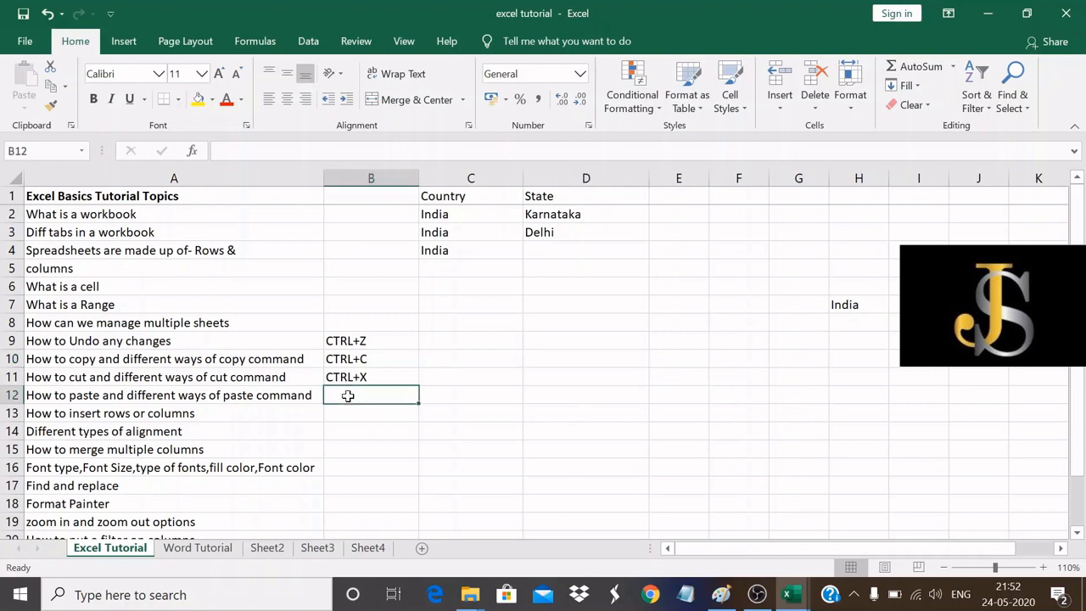
text(CTRL+V)
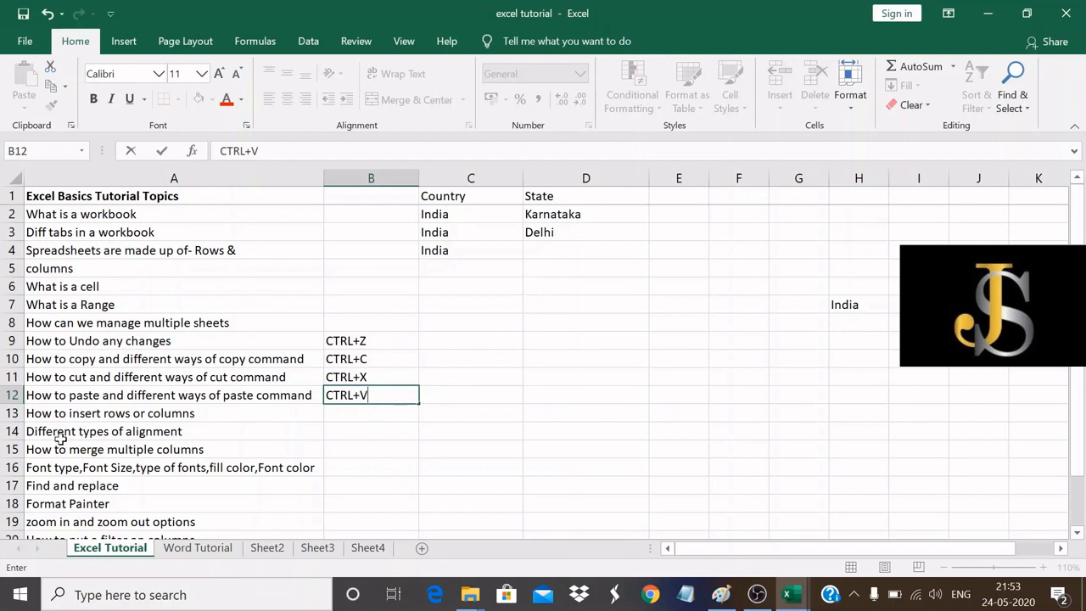
click(148, 412)
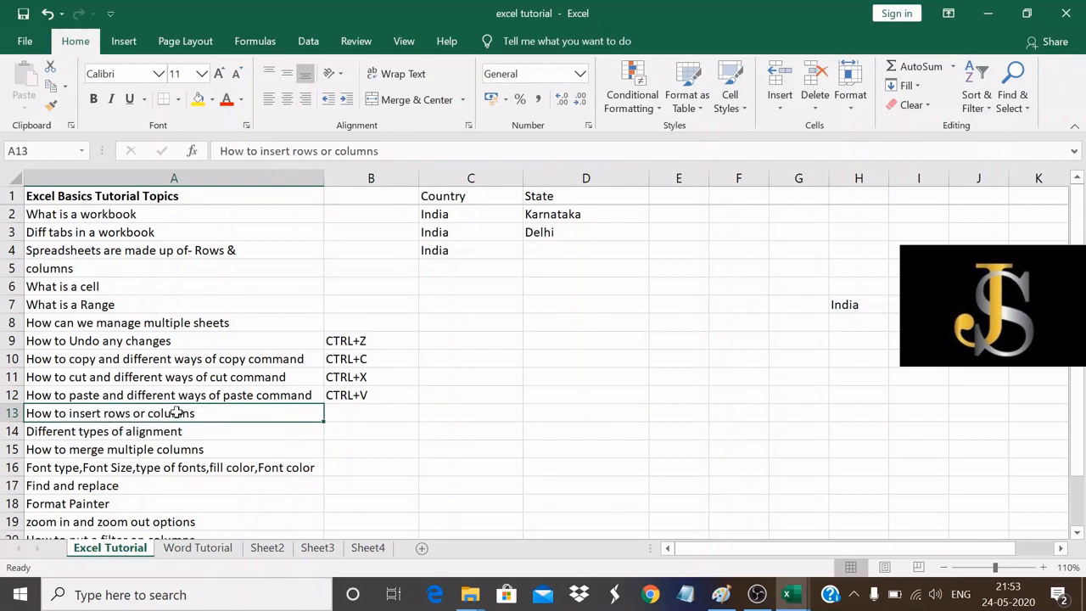
Insert a blank row above the "Excel Basics Tutorial Topics" heading in row 1.
click(9, 195)
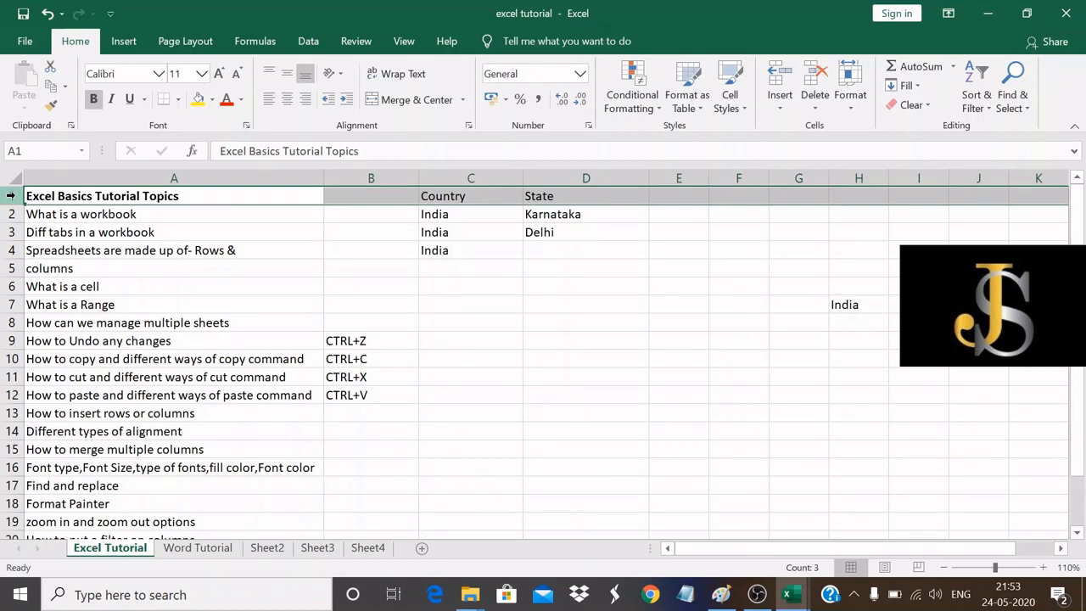
right_click(10, 195)
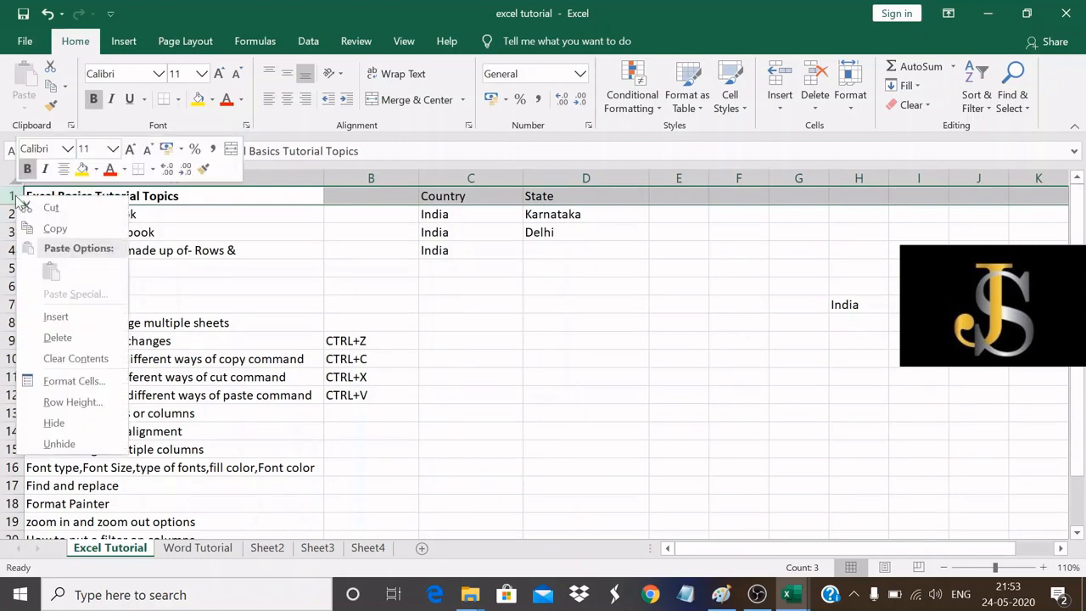
click(61, 317)
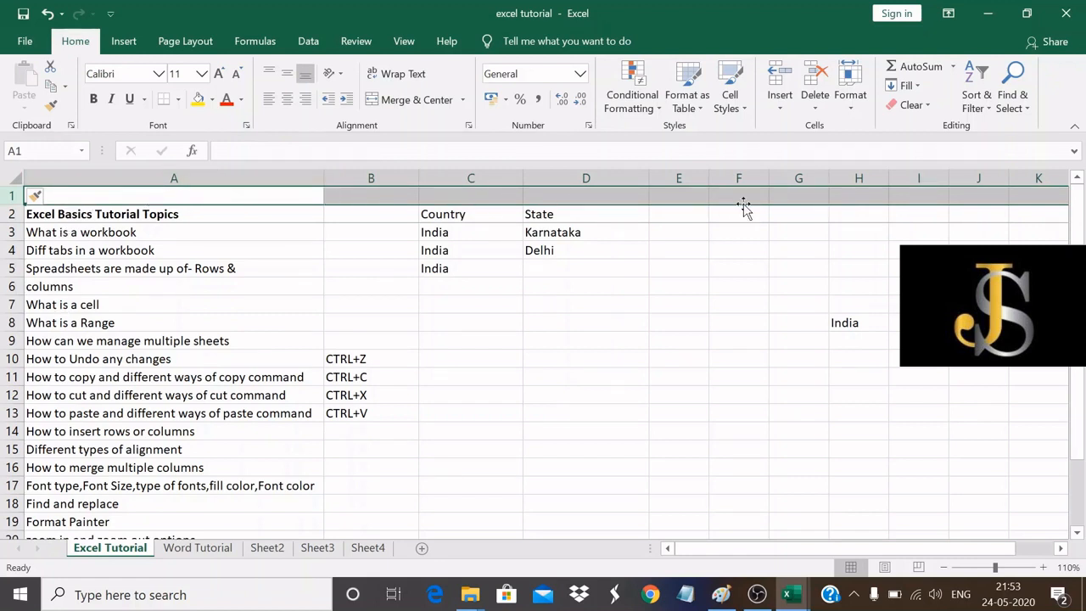
click(715, 344)
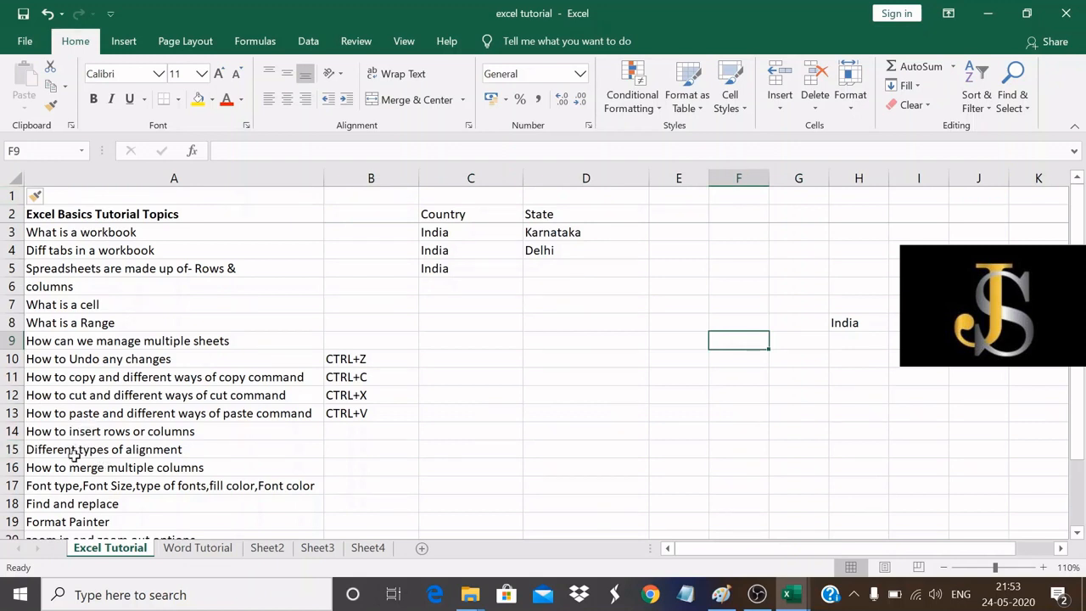
Insert a blank row above the topic "Different types of alignment" in row 15.
click(12, 450)
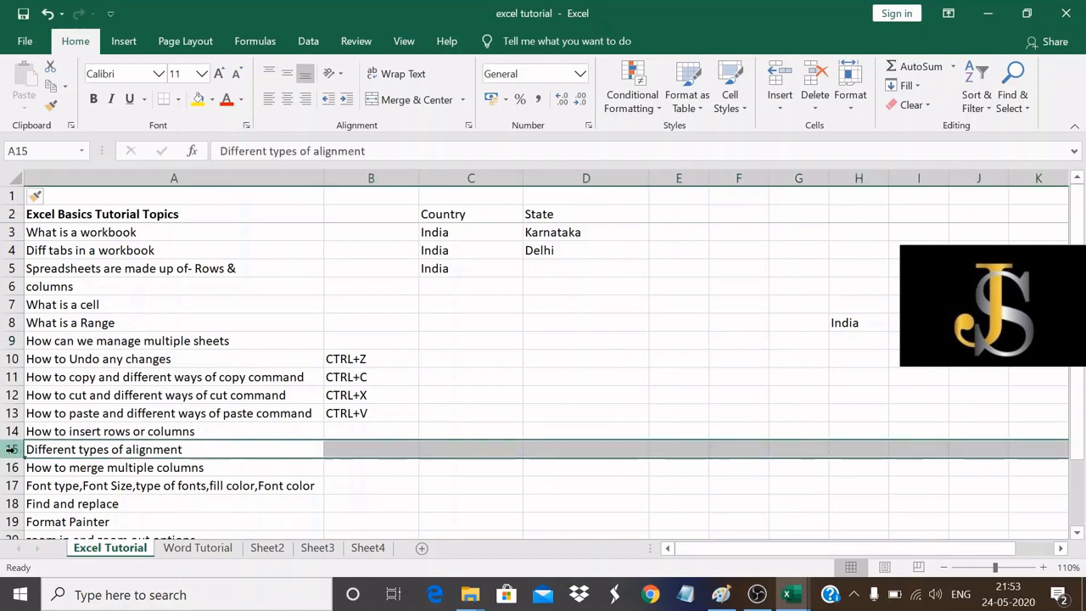
right_click(16, 452)
click(56, 313)
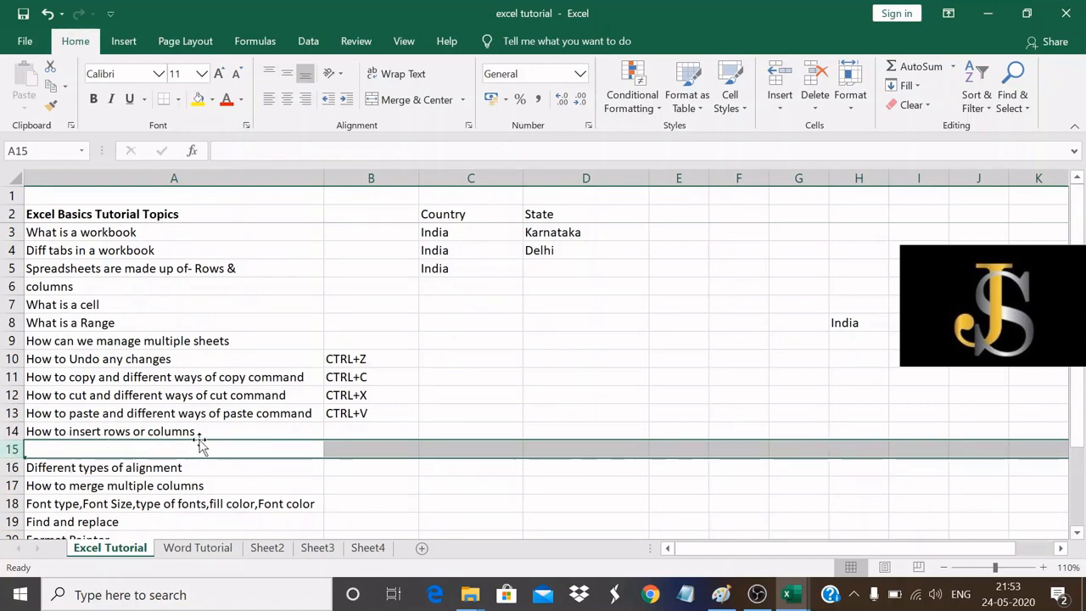
Delete the inserted blank rows 15 and 1 from the topics sheet.
right_click(13, 448)
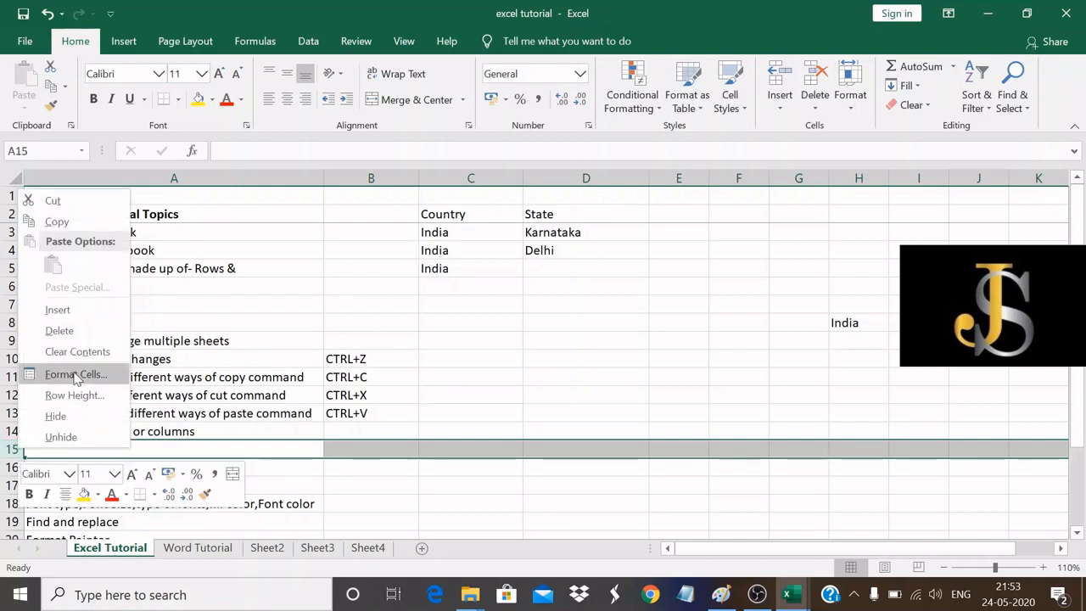
key(Escape)
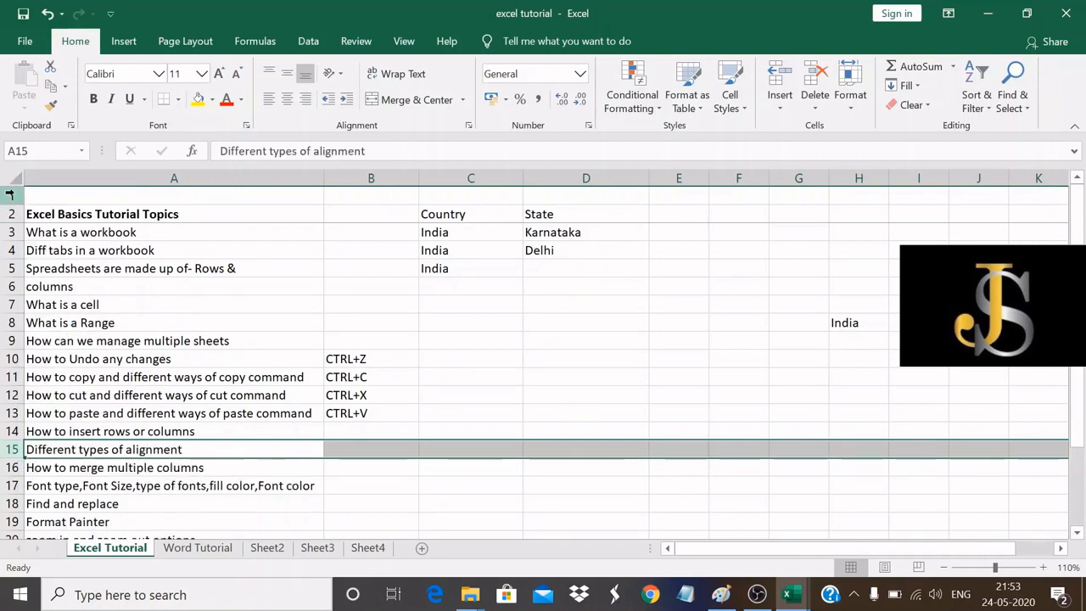
click(10, 194)
right_click(10, 194)
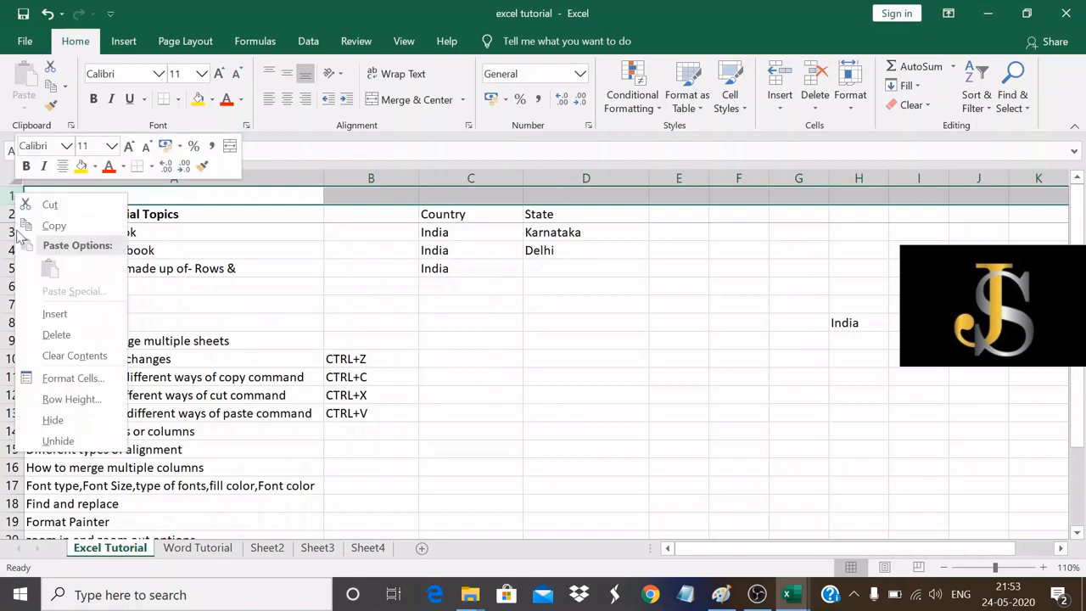
click(51, 333)
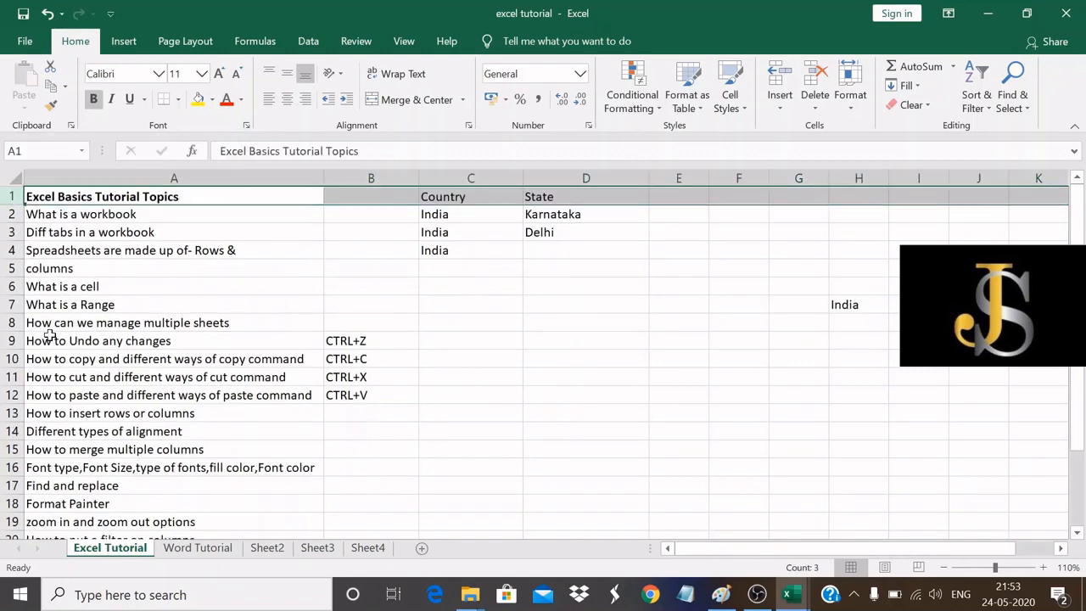
click(467, 444)
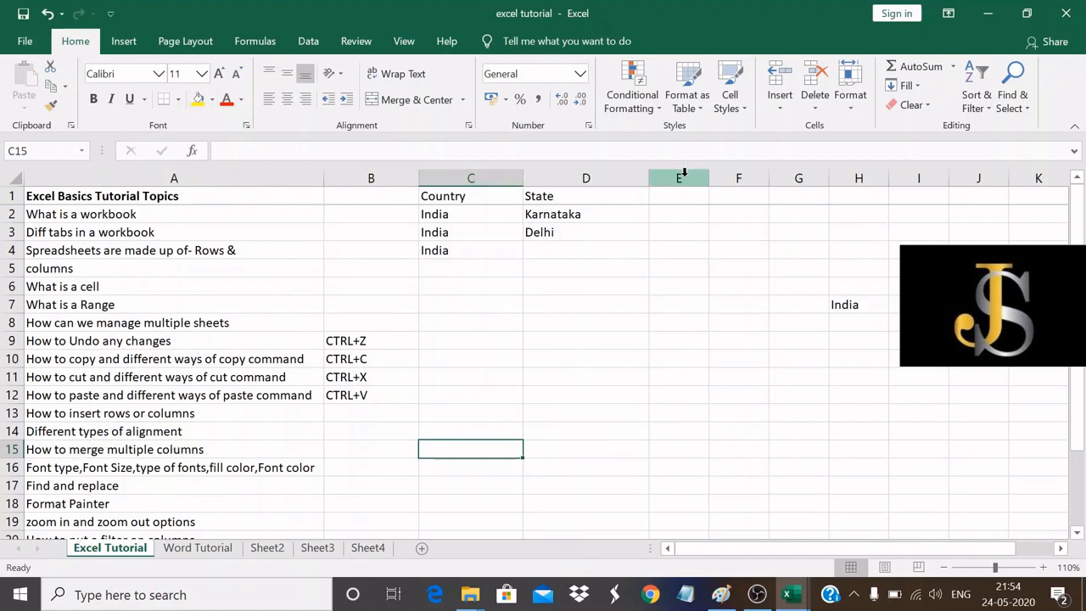
Insert a blank column between the Country and State columns, at column D.
click(578, 177)
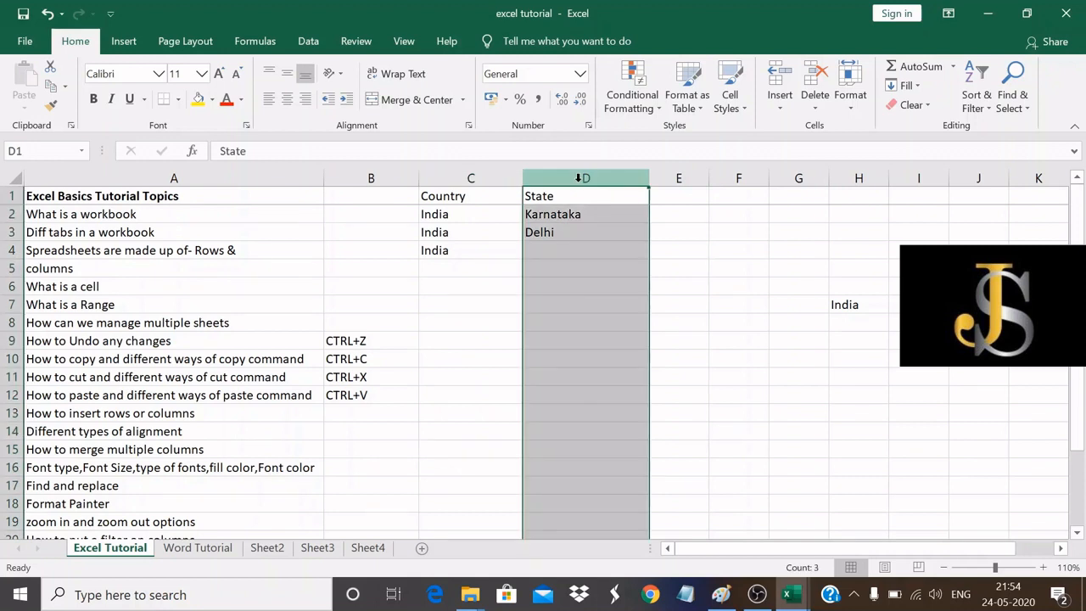
right_click(579, 179)
click(619, 303)
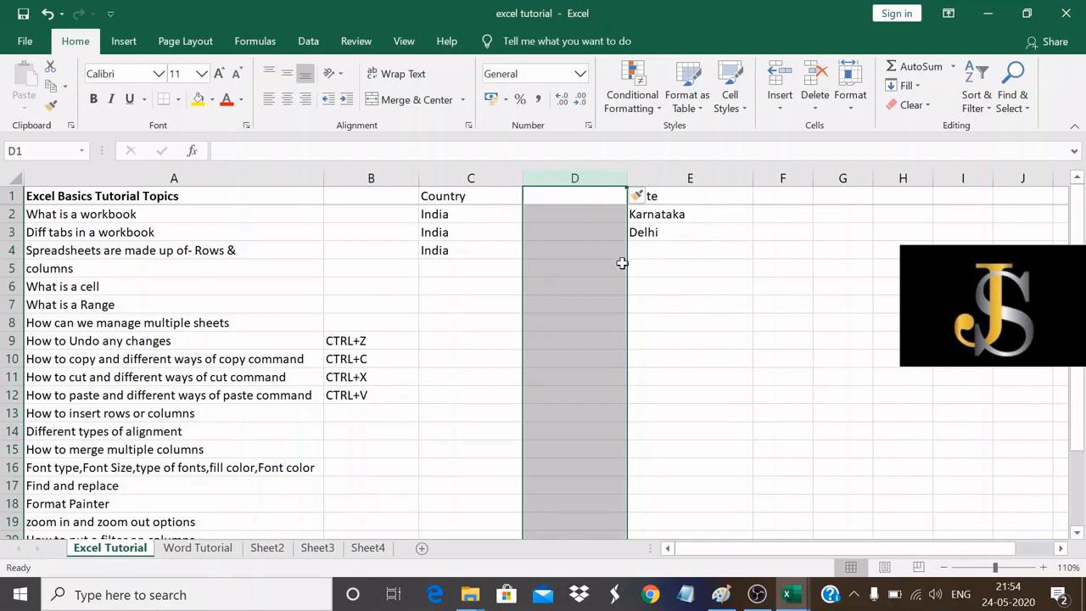
click(652, 304)
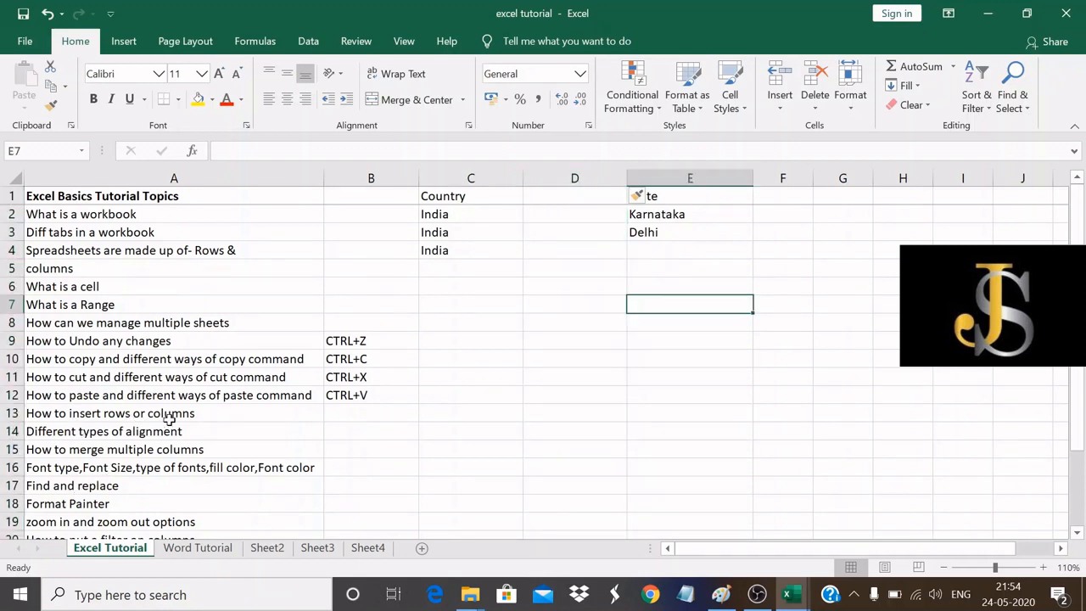
Enter the sample text "Mumbai" in cell D9 for the alignment topic.
click(114, 431)
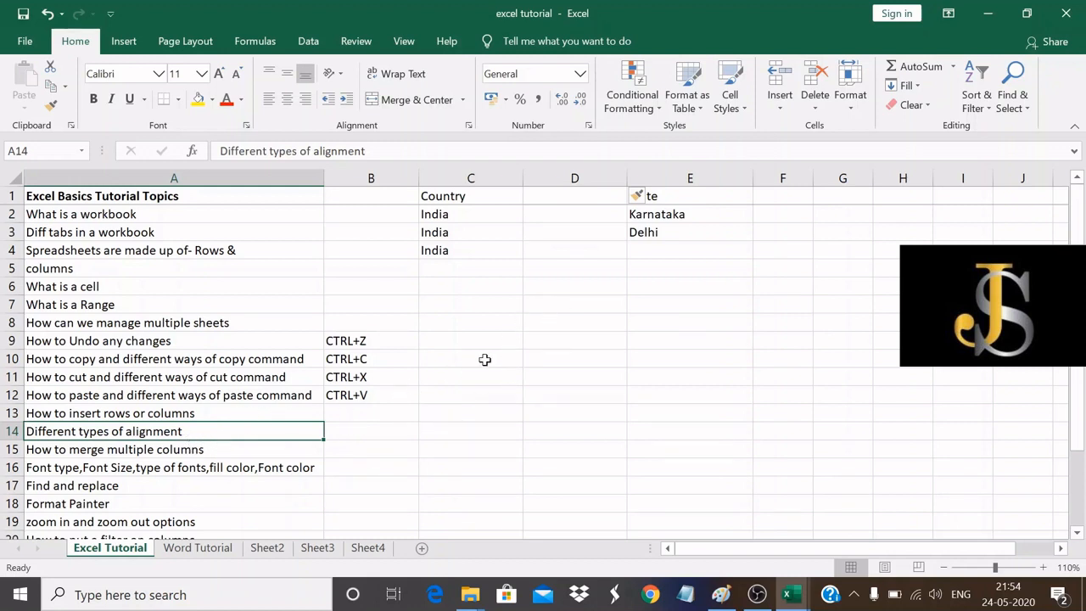
click(569, 339)
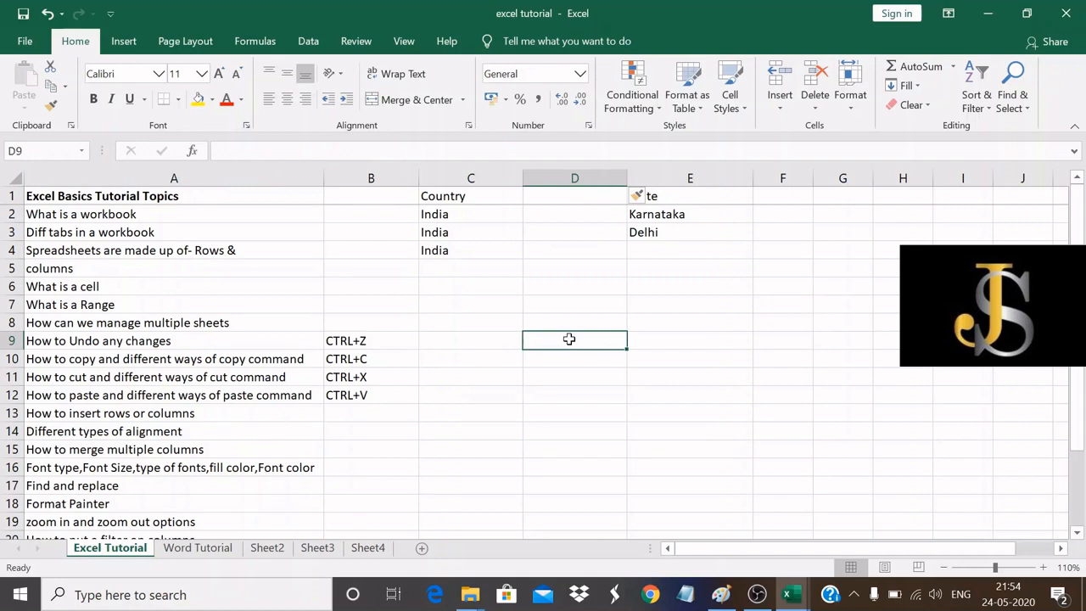
text(Mu)
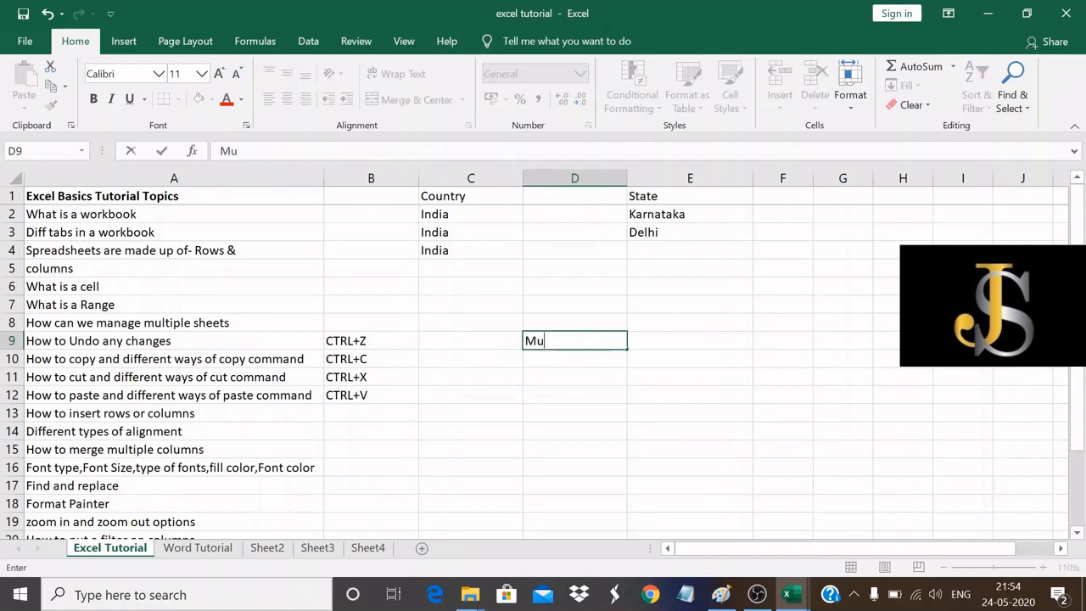
text(mbai)
click(616, 373)
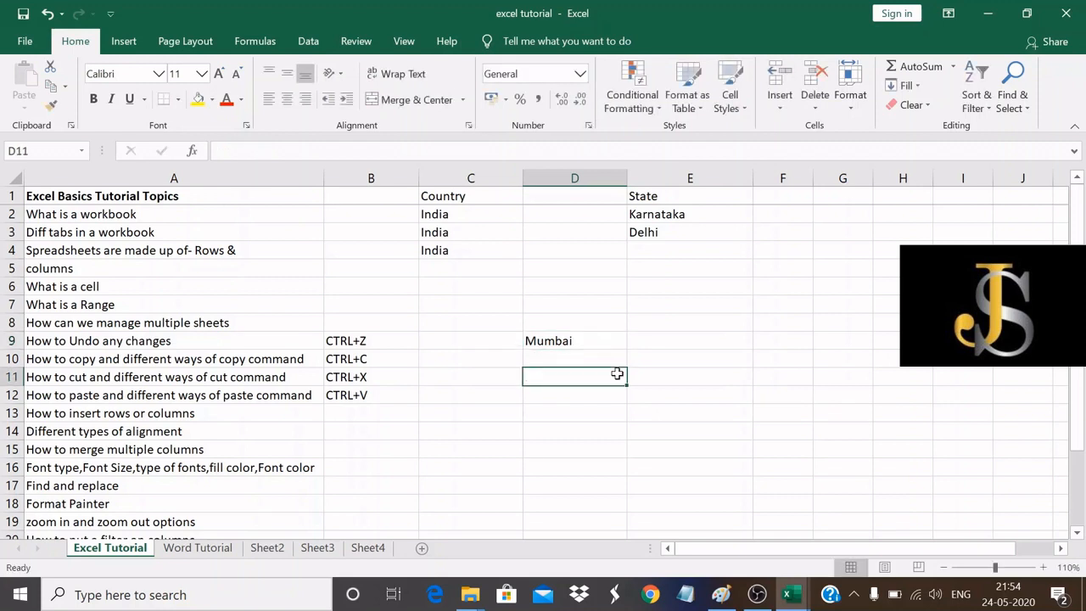
Center the text Mumbai in cell D9 horizontally, and finally align it to the right.
click(192, 432)
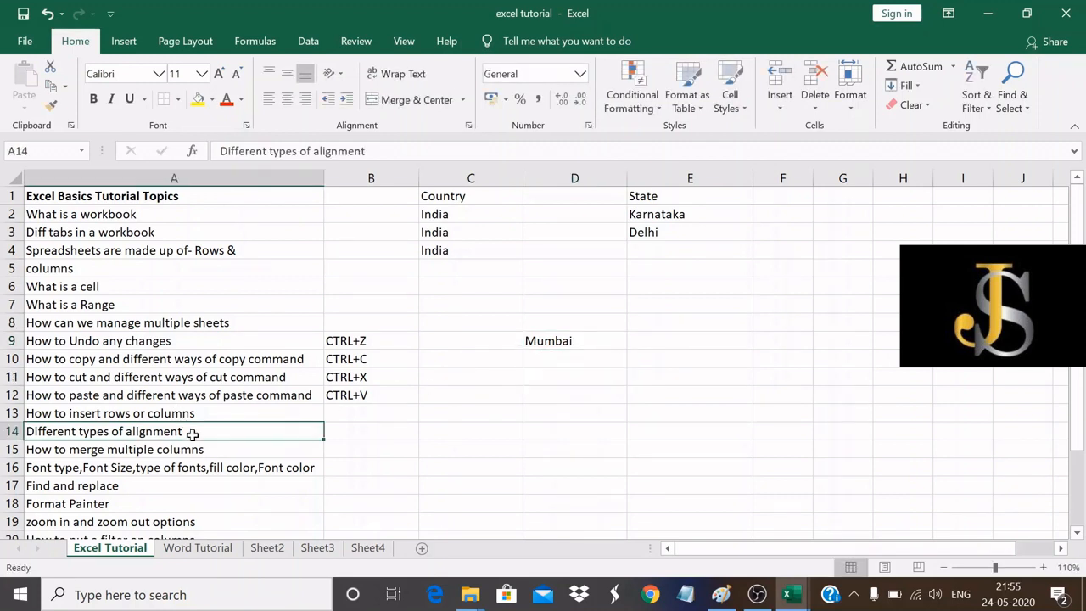
click(587, 342)
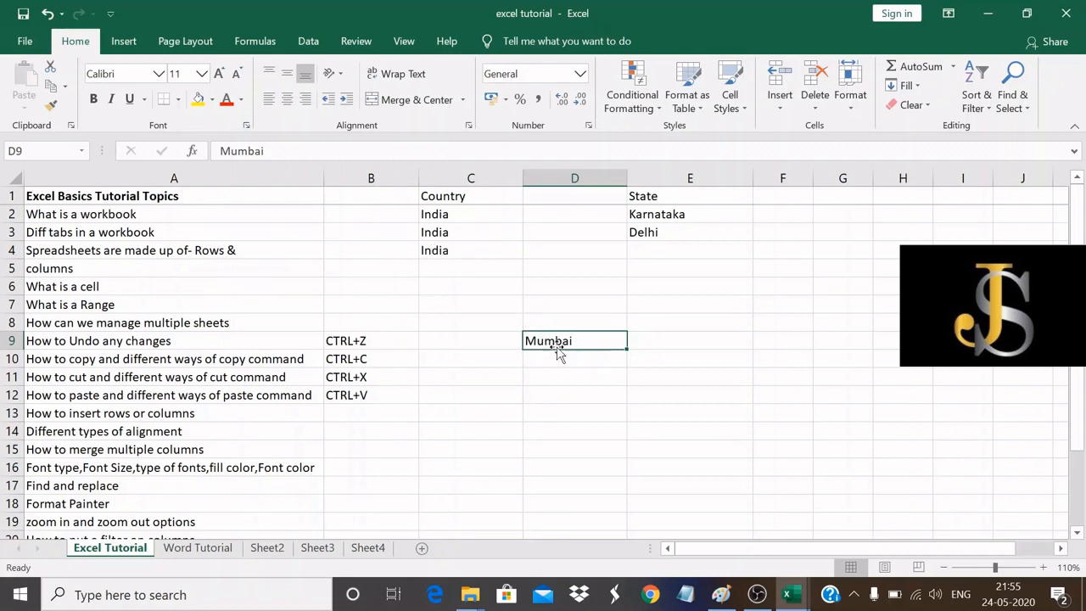
click(288, 101)
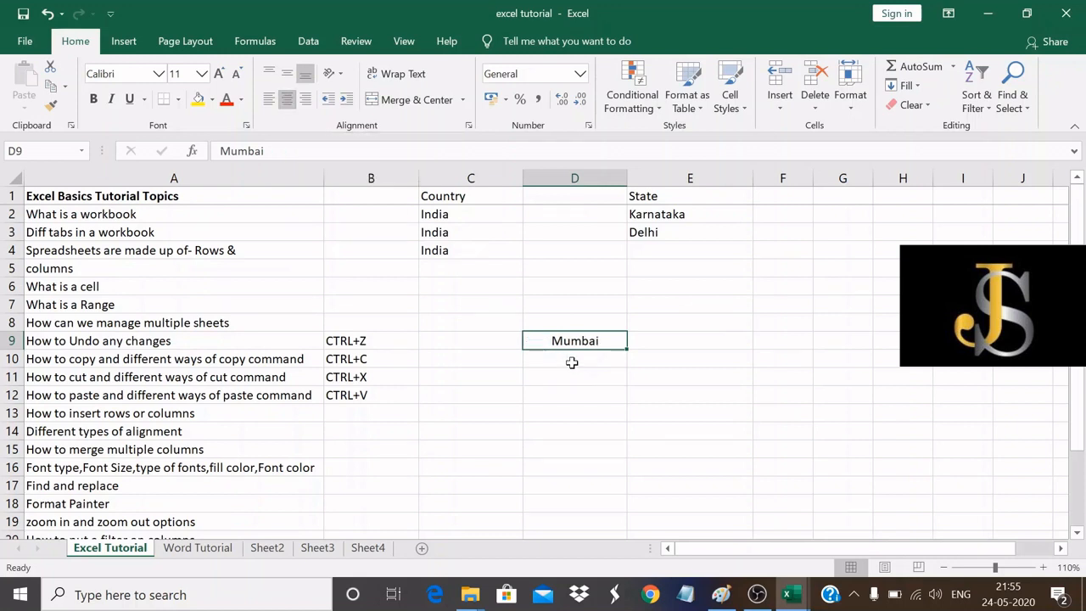
click(308, 103)
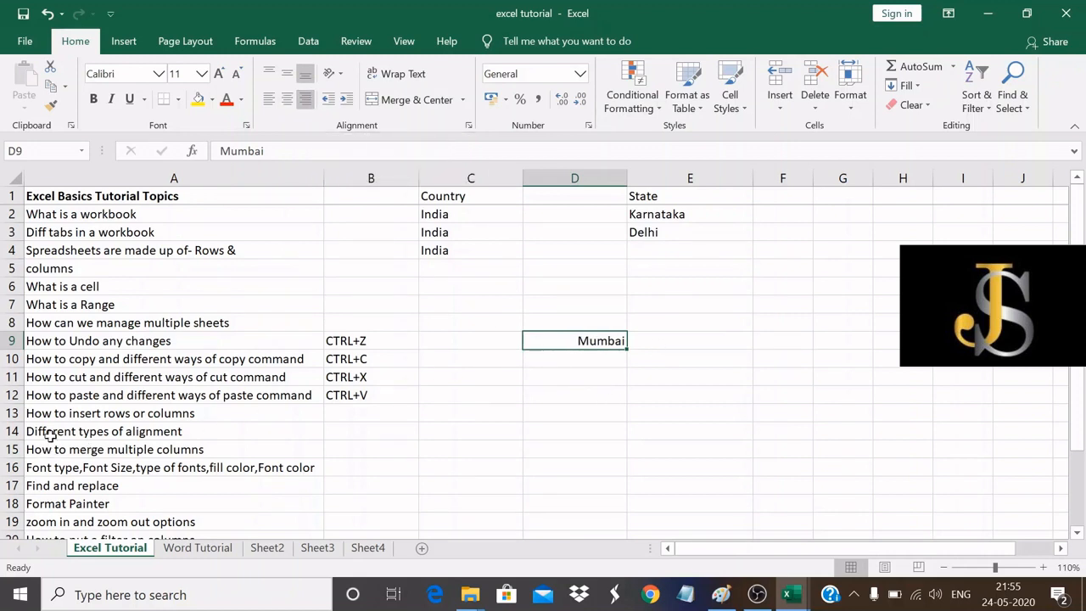
Merge and center cells A1 and B1 across the heading "Excel Basics Tutorial Topics".
click(75, 447)
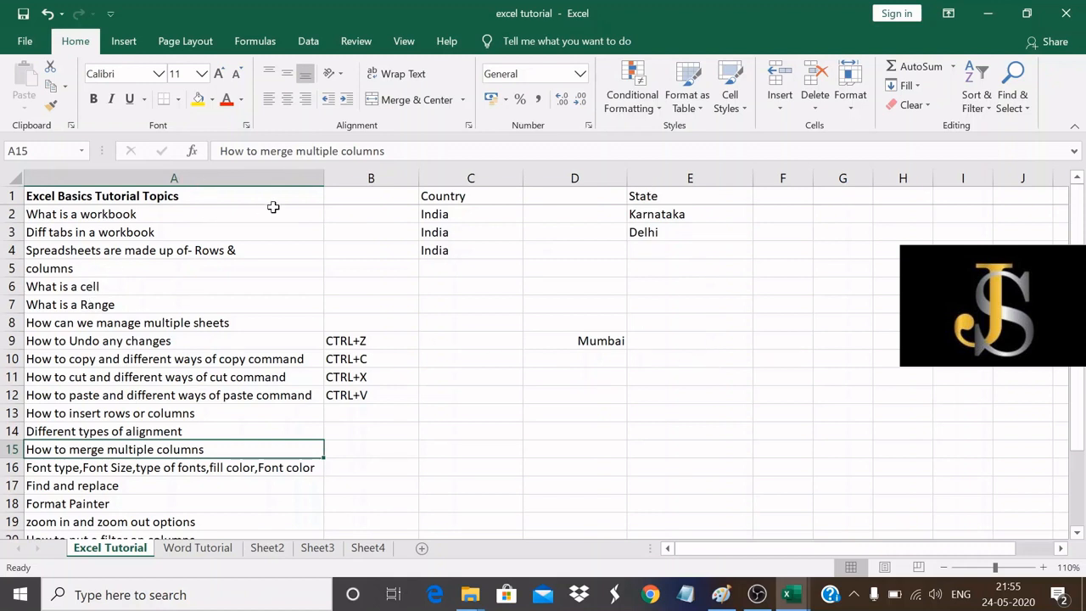
drag(106, 199, 361, 200)
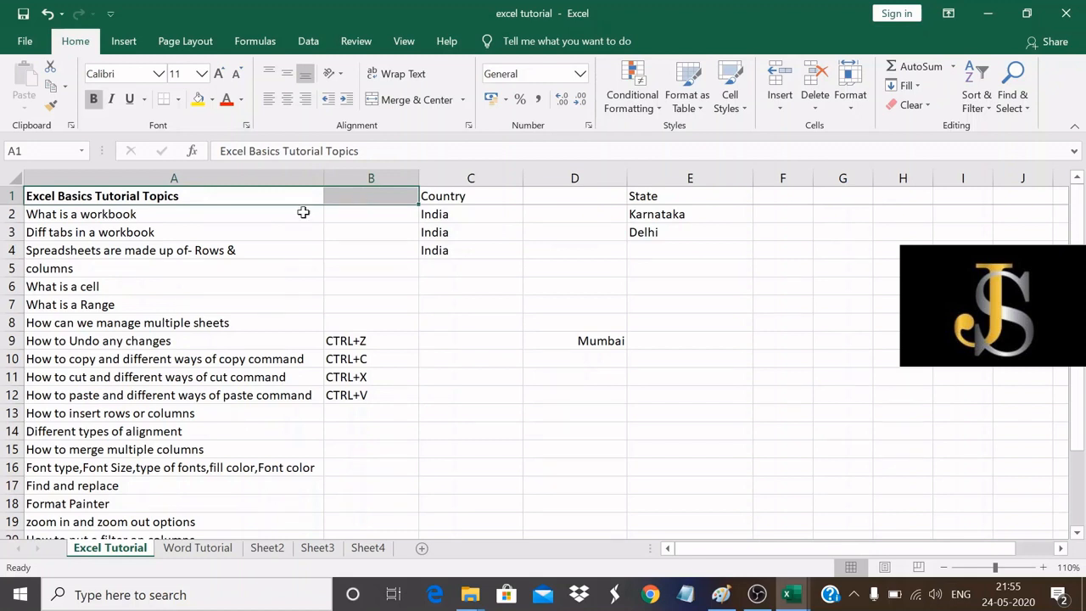
click(402, 265)
click(183, 198)
drag(183, 198, 364, 198)
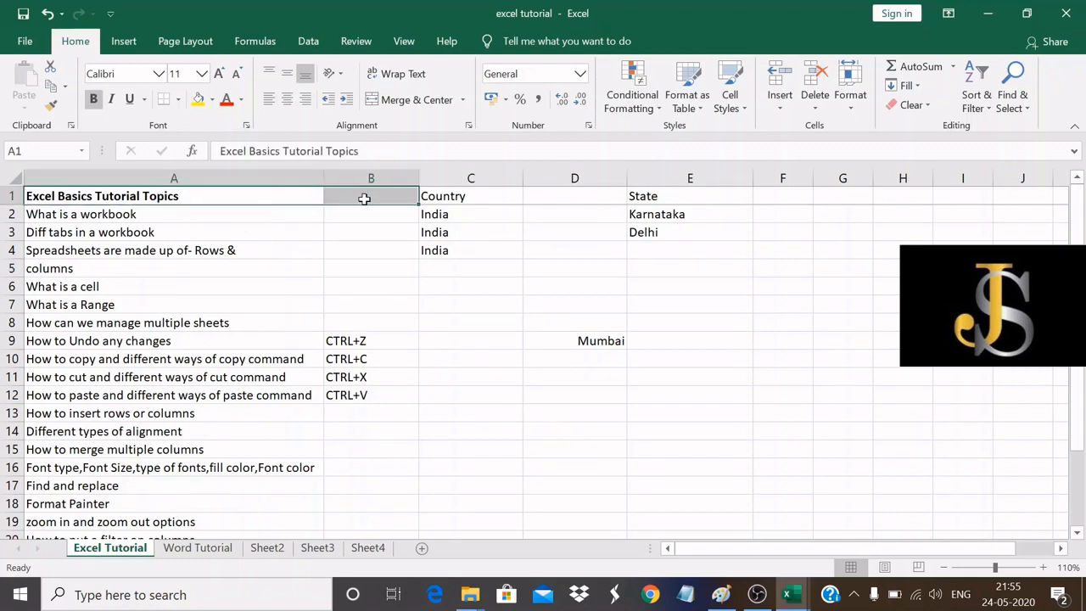
click(413, 100)
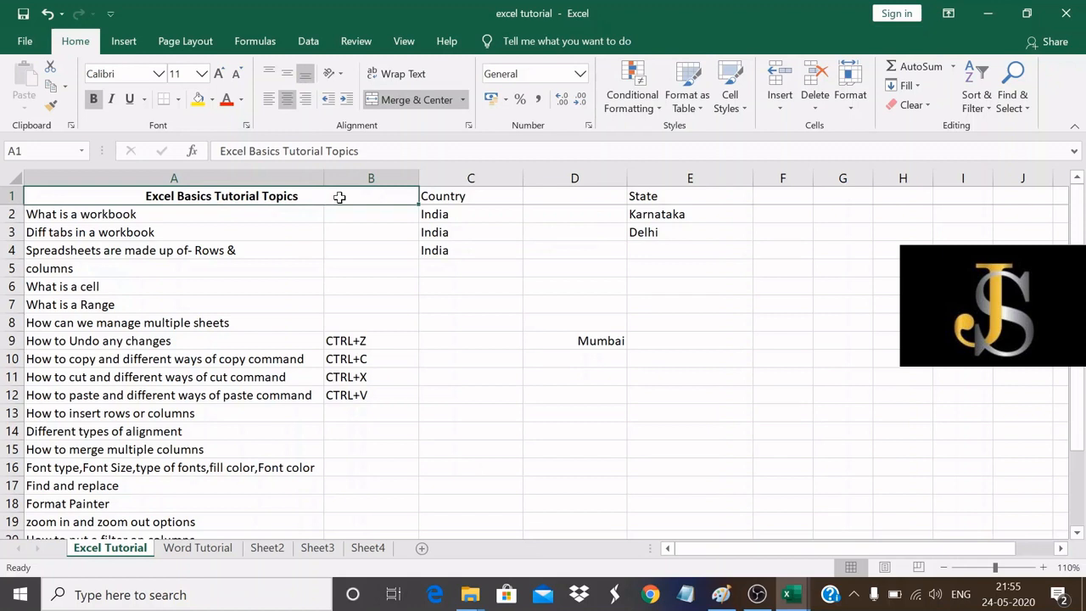
Change the font of the text "columns" in cell A5 to Algerian and set its size to 22.
click(40, 469)
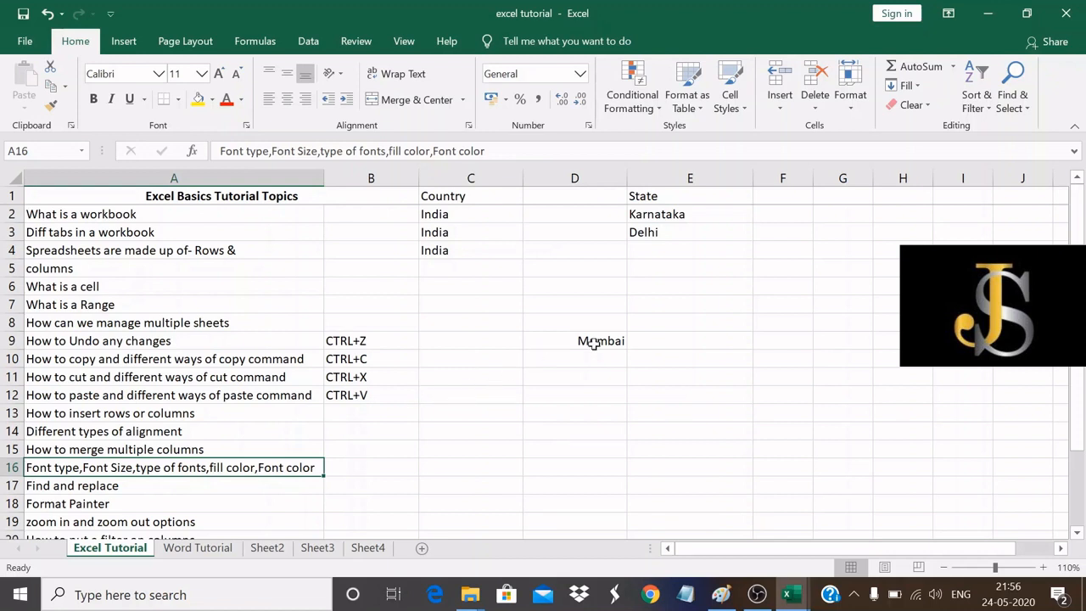
click(60, 272)
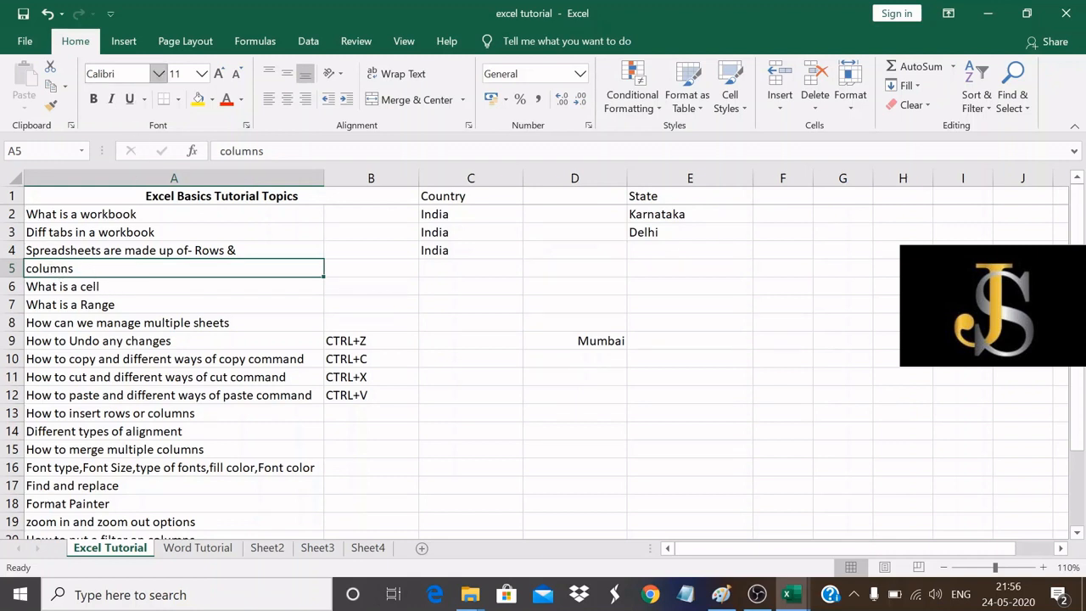
click(159, 73)
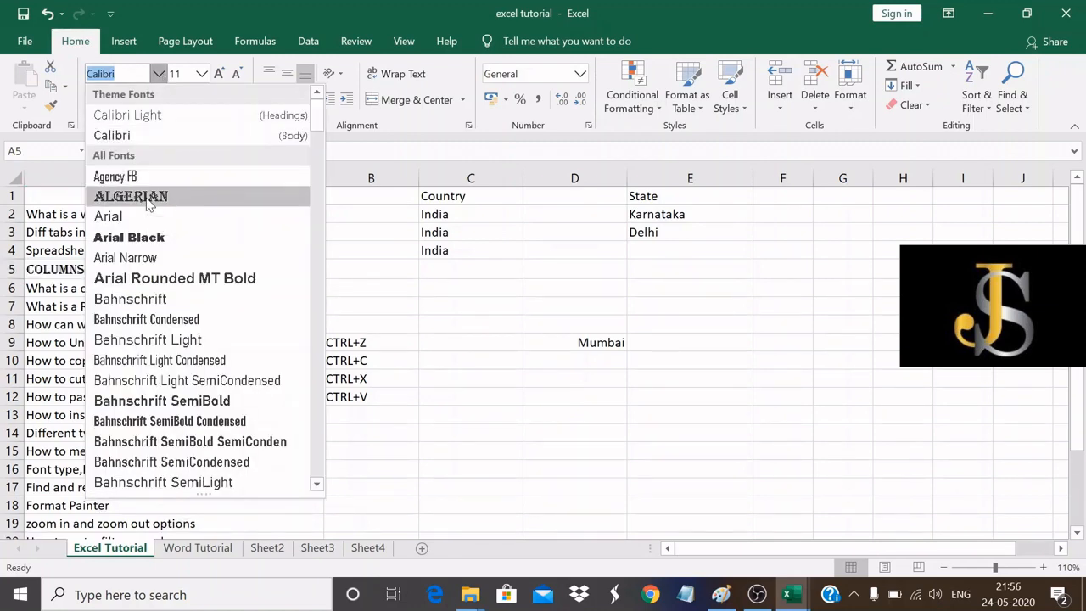
click(148, 199)
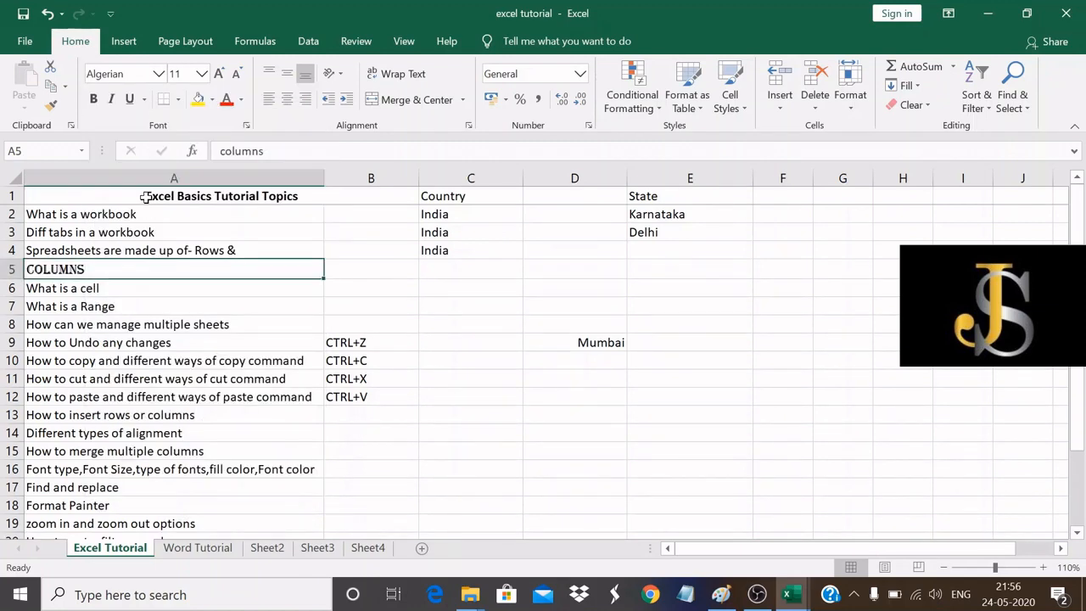
click(202, 74)
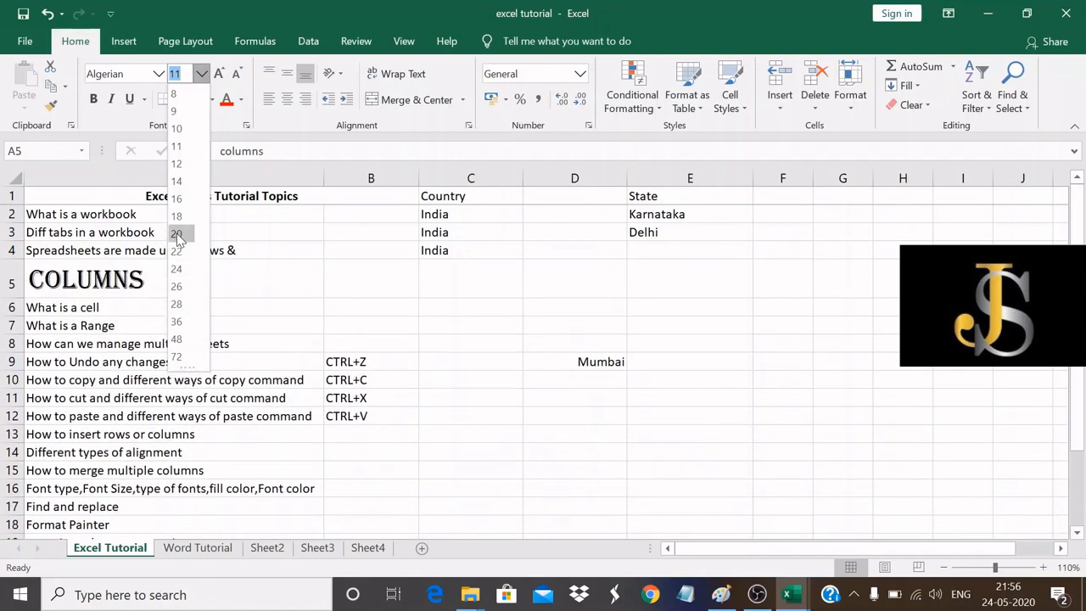
click(178, 251)
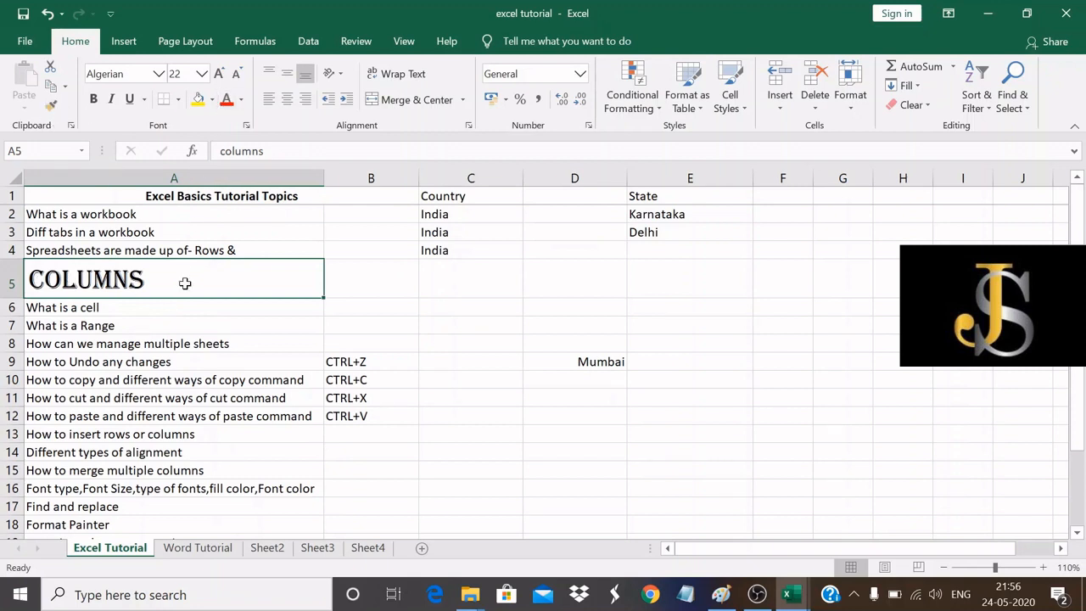
Try bold, italic and underline in turn on the text in cell A5, removing each one again.
click(94, 99)
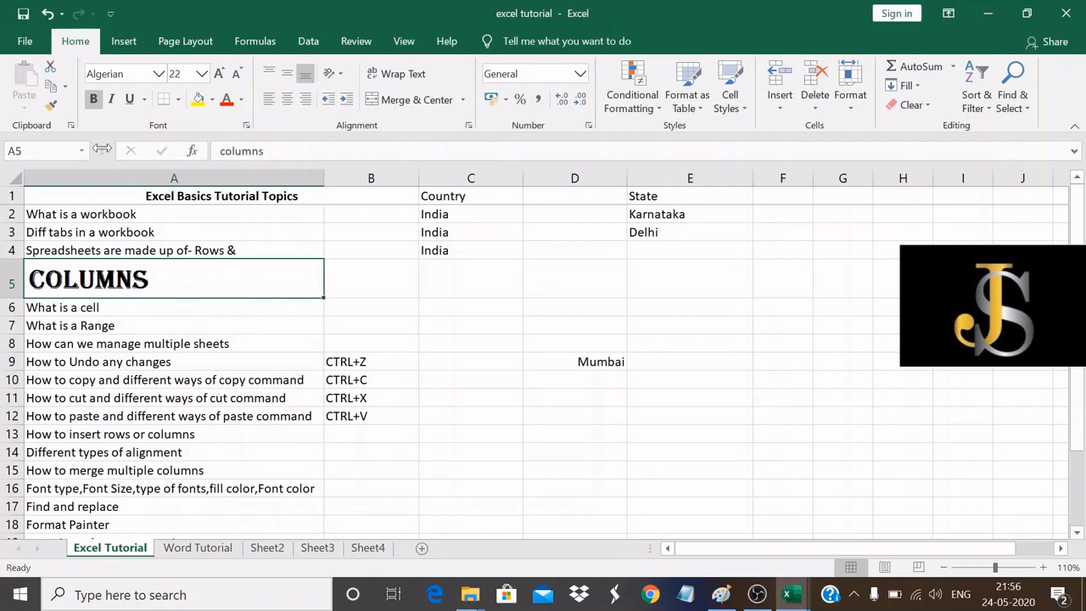
click(94, 99)
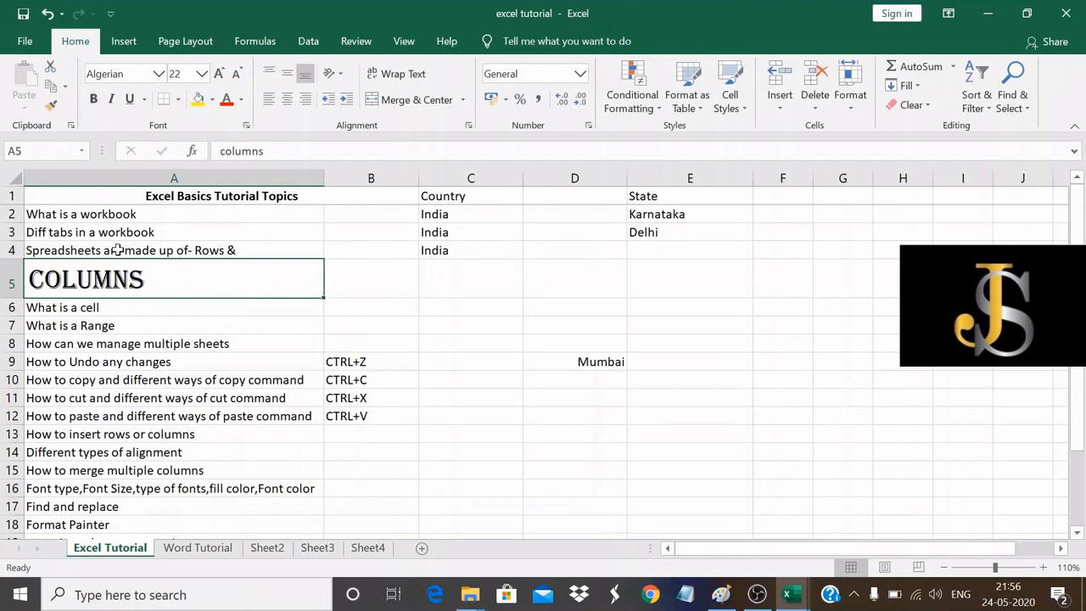
click(113, 99)
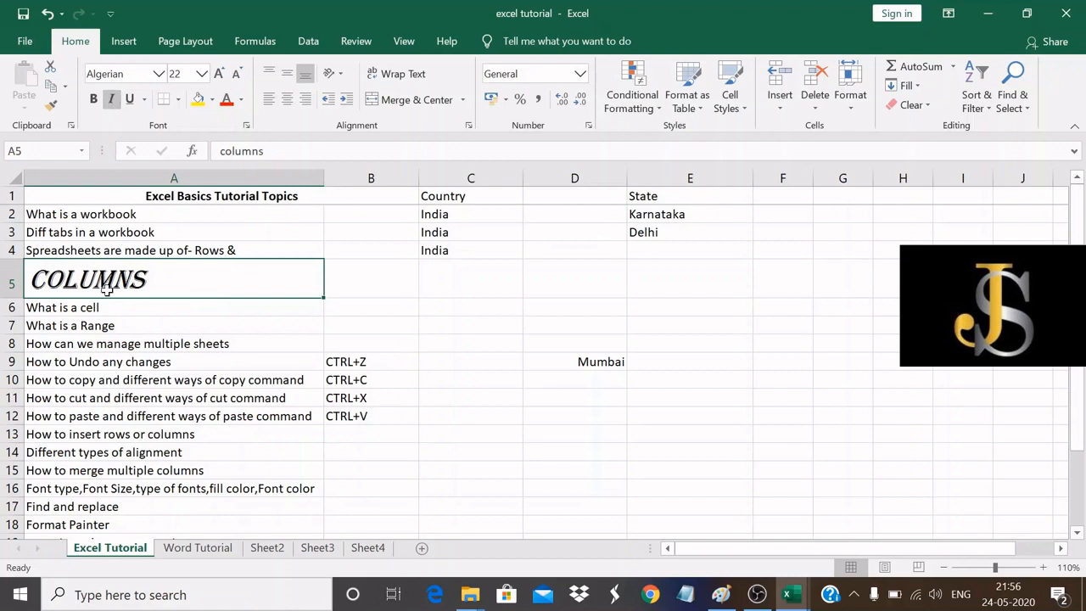
click(112, 99)
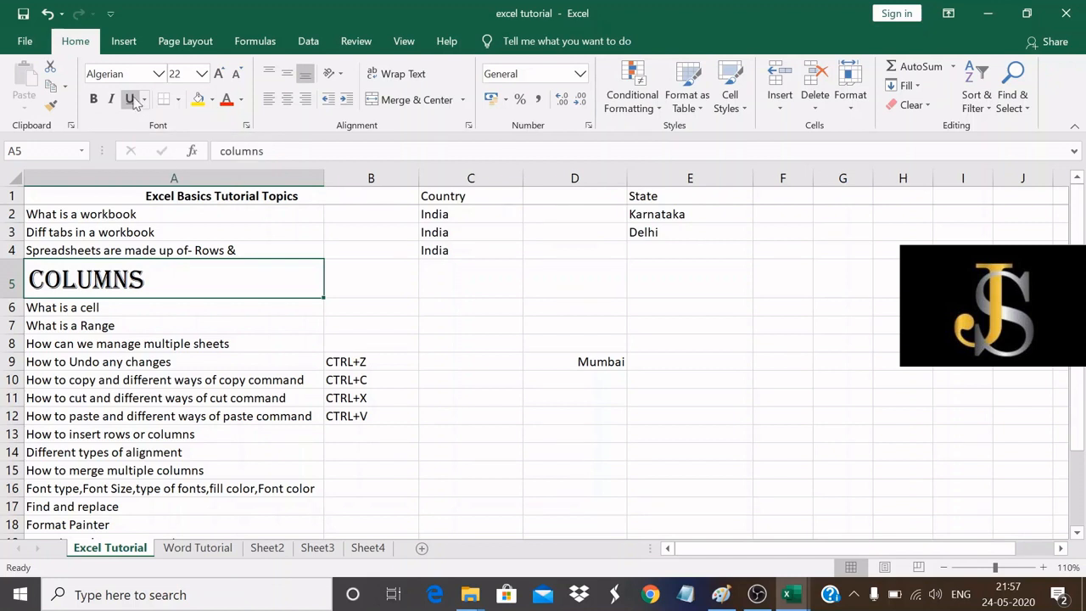
click(130, 99)
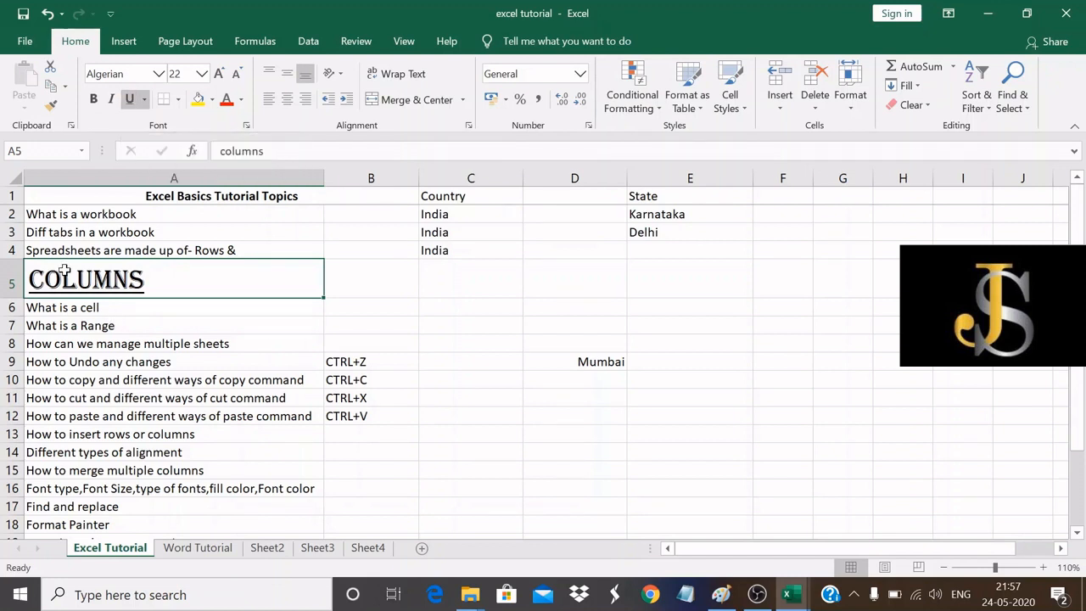
click(130, 99)
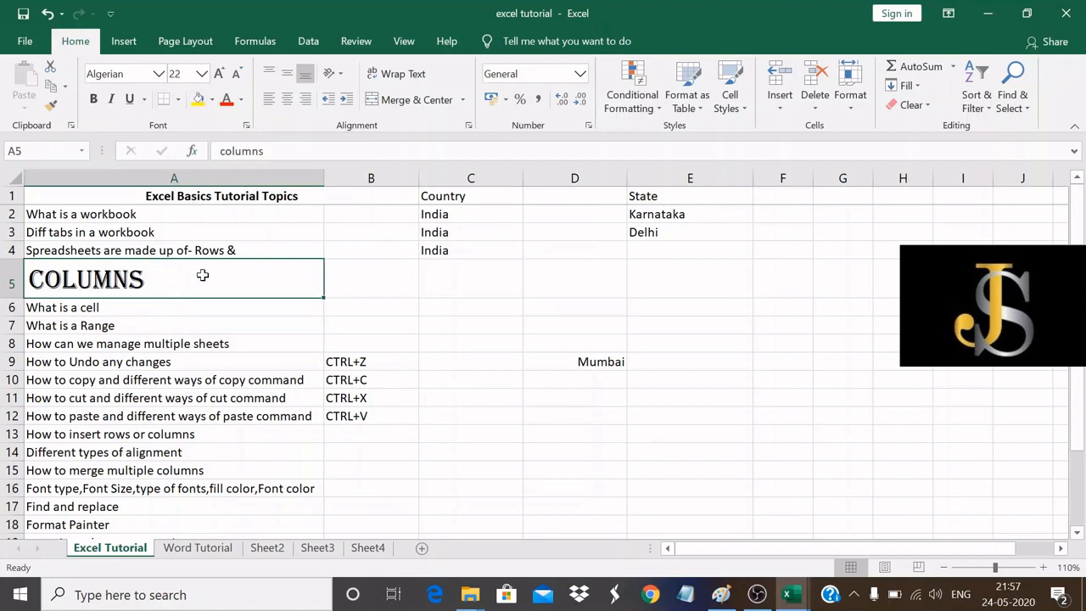
Give cell A5 a light gold fill and set its font color to red.
click(213, 100)
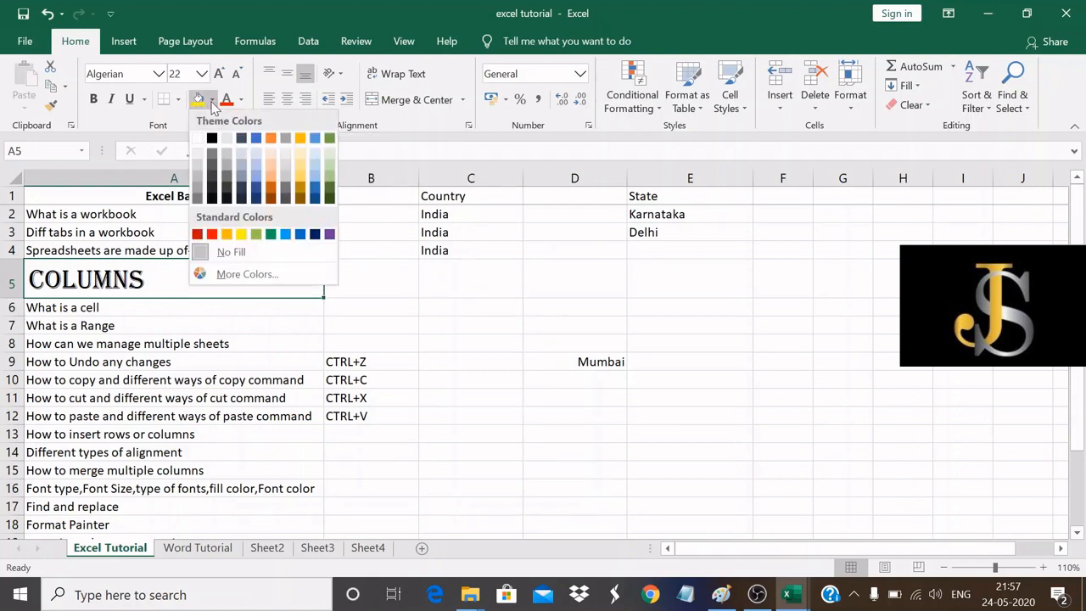
click(301, 171)
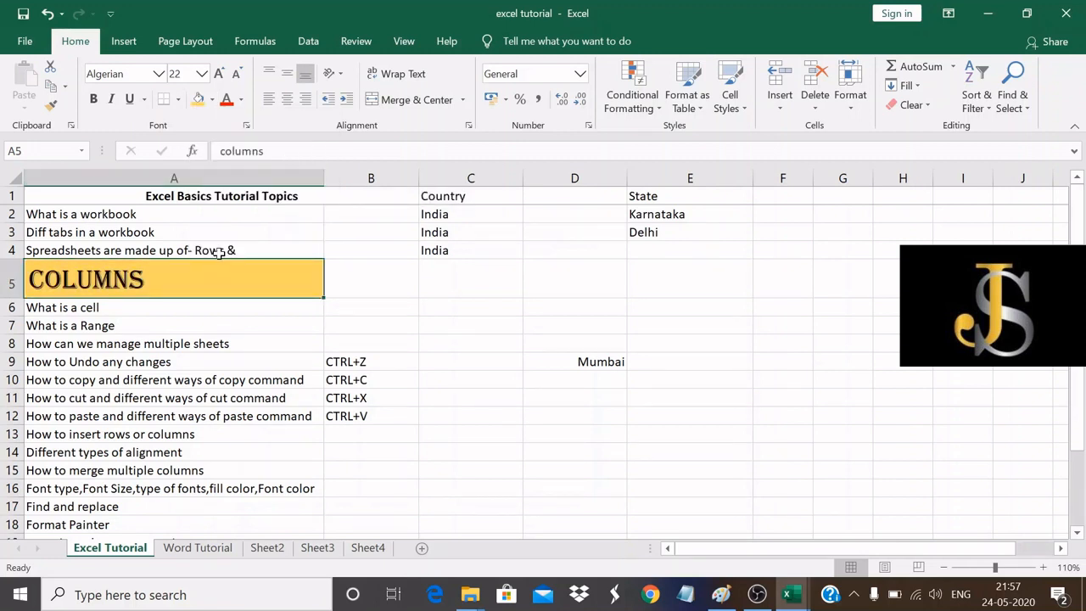
click(240, 101)
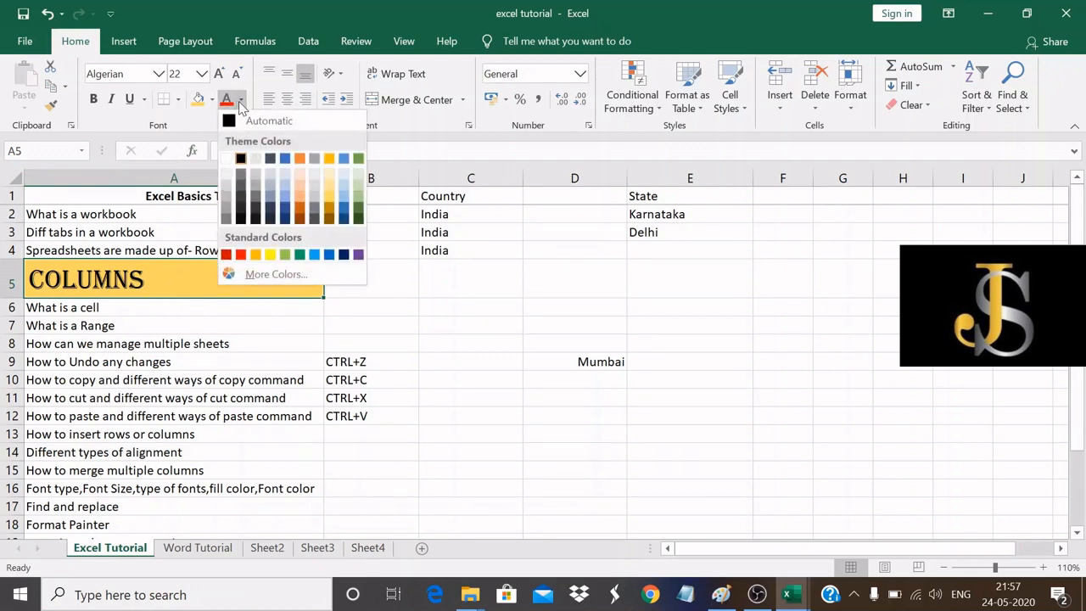
click(242, 256)
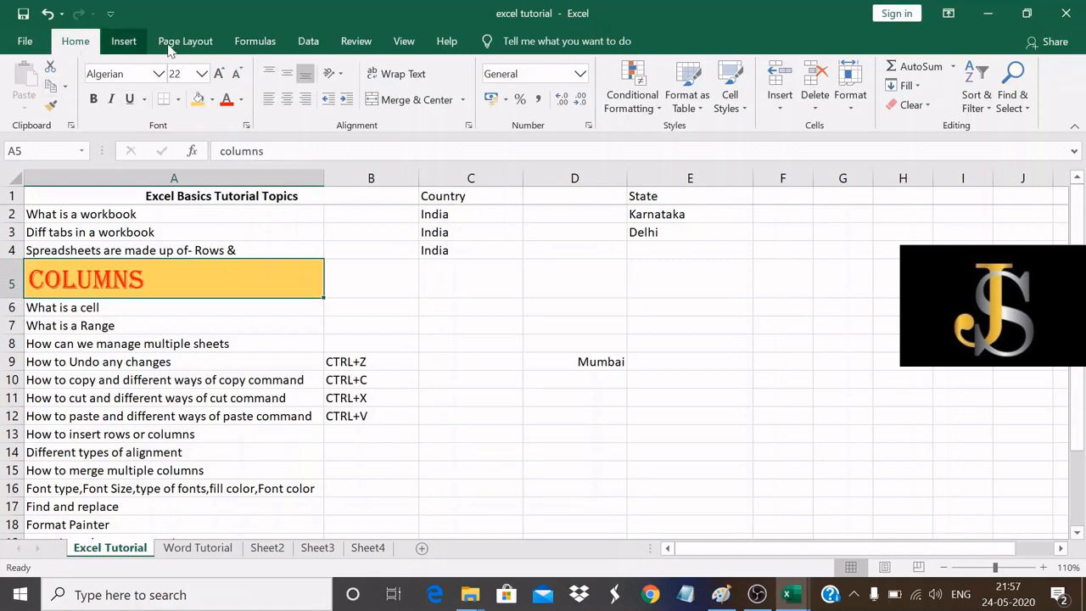
Enter the shortcut text "CTRL+F" in cell B17 beside the Find and replace topic.
click(117, 506)
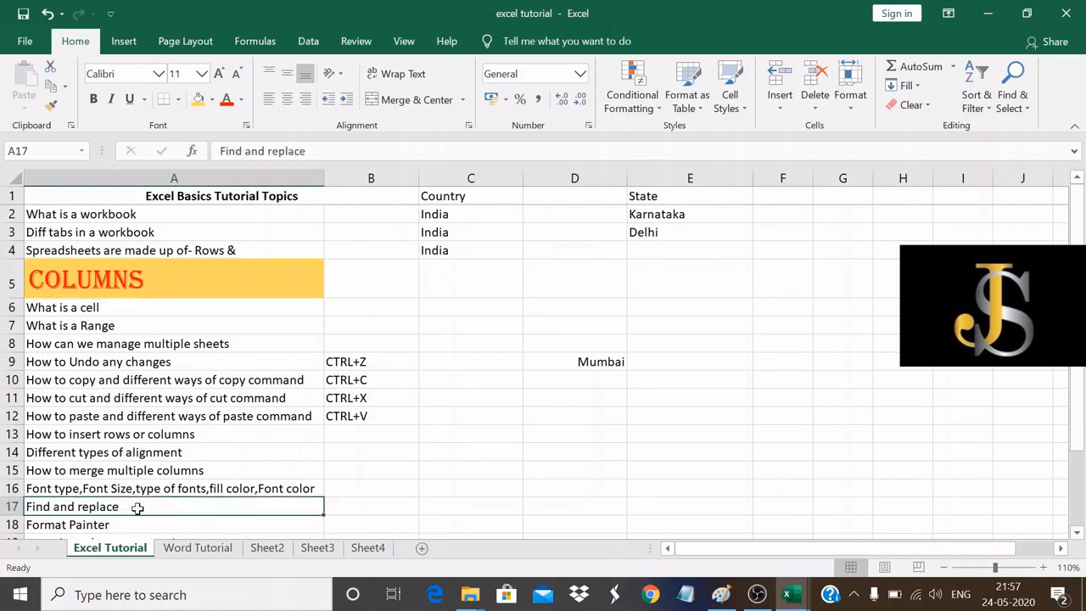
click(357, 510)
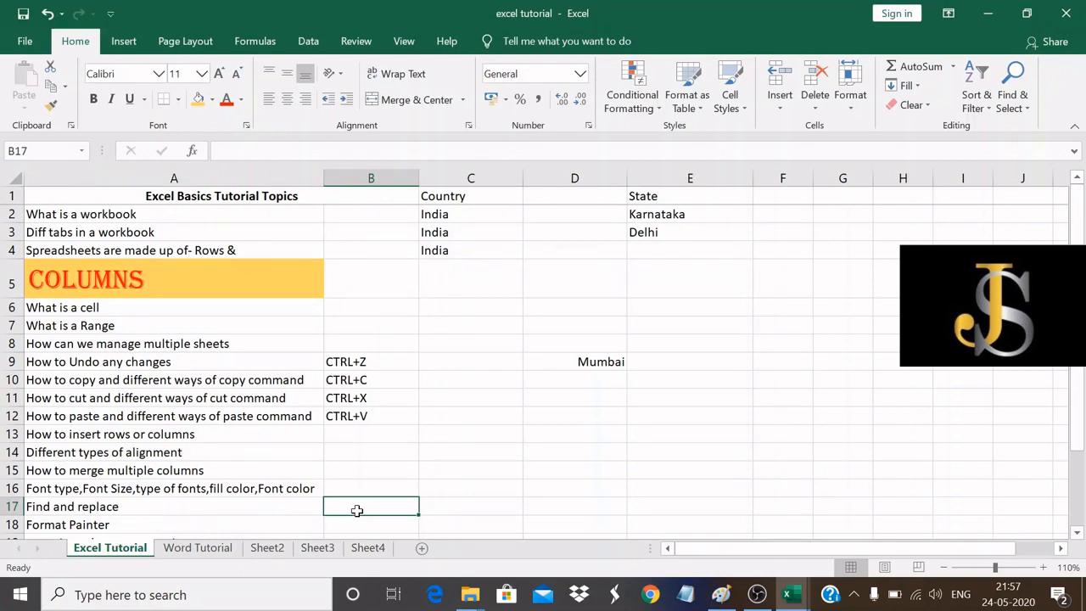
text(CTRL)
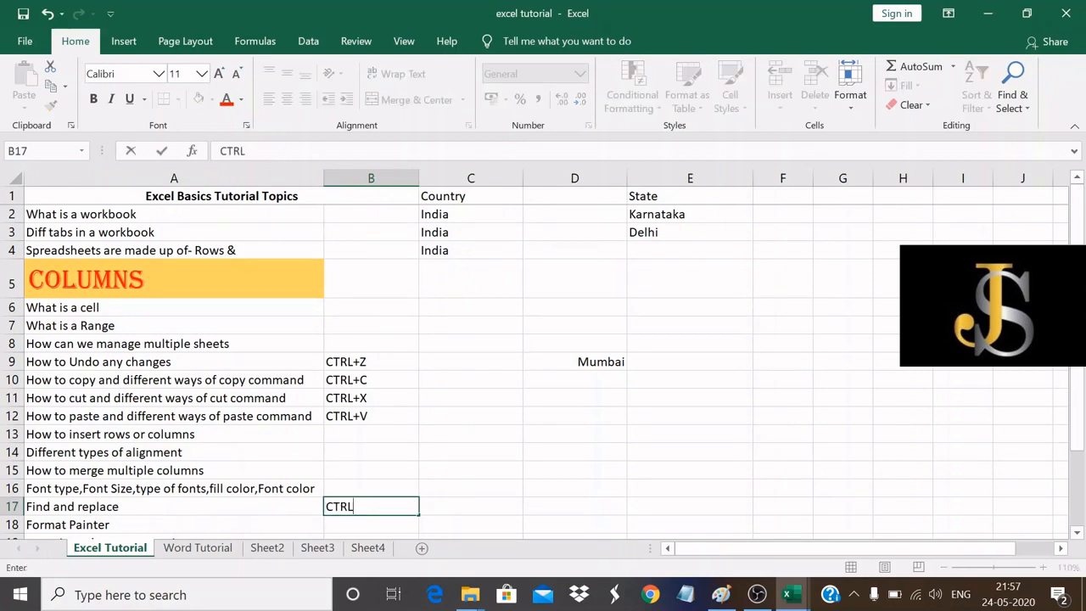
text(+F)
click(480, 502)
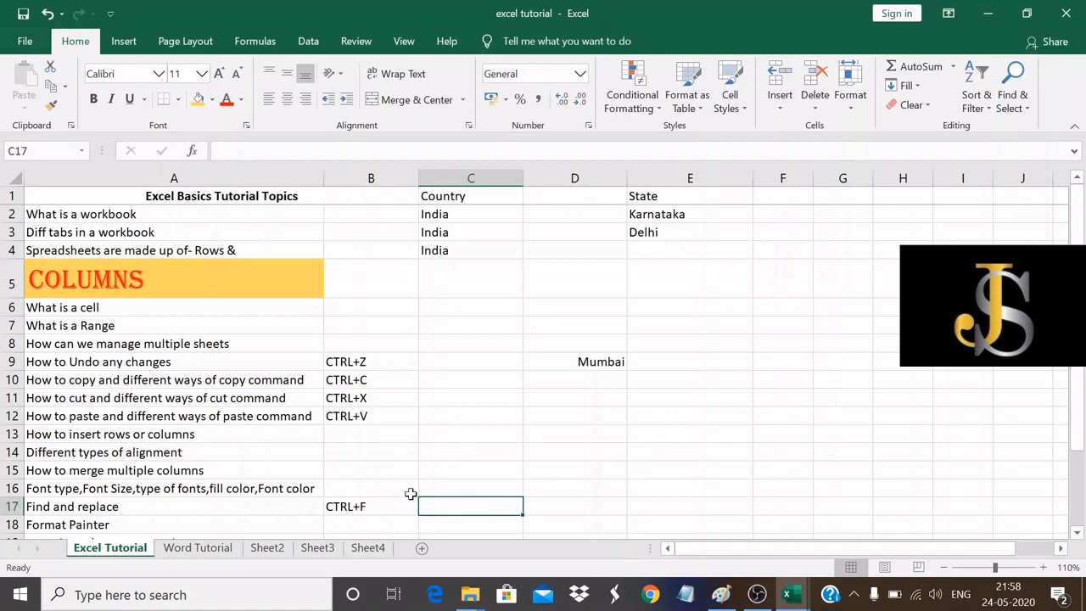
Search the sheet for every cell containing "India" with Find All, keeping the dialog clear of the data, and review the matches.
click(447, 447)
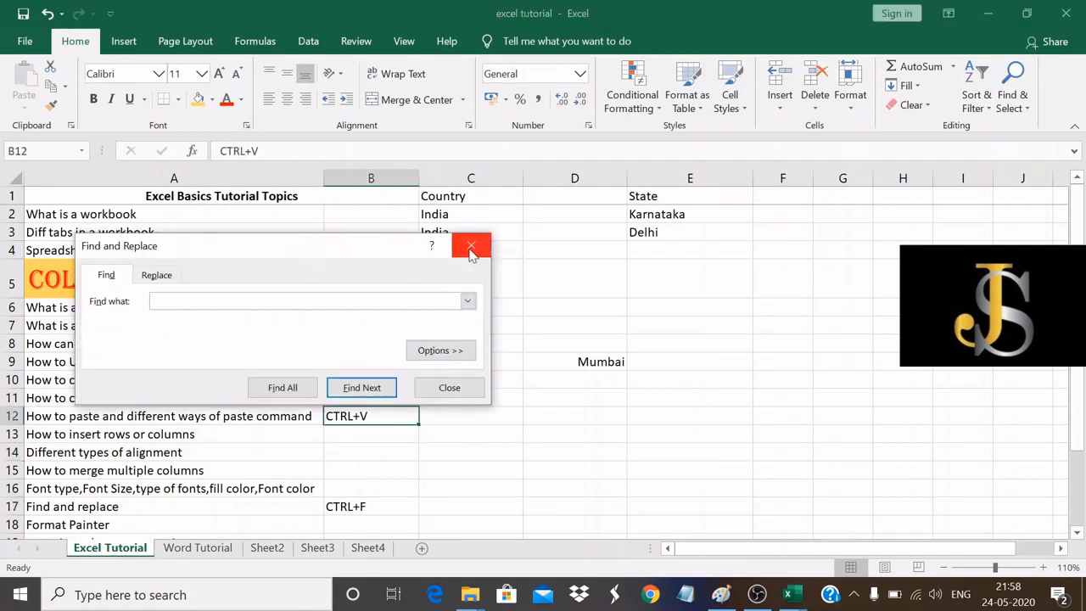
click(474, 244)
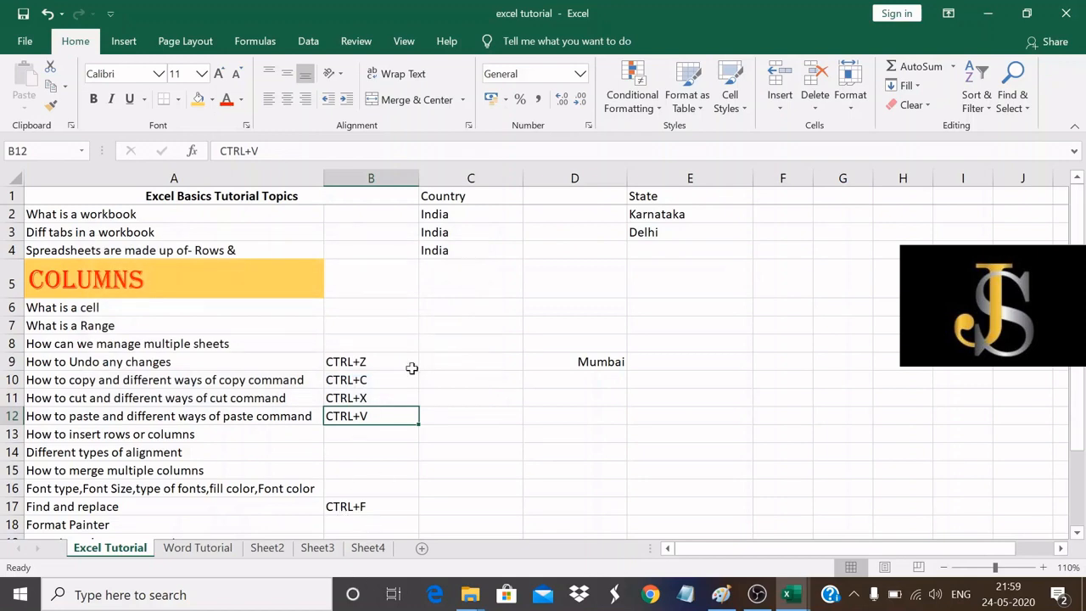
key(ctrl+f)
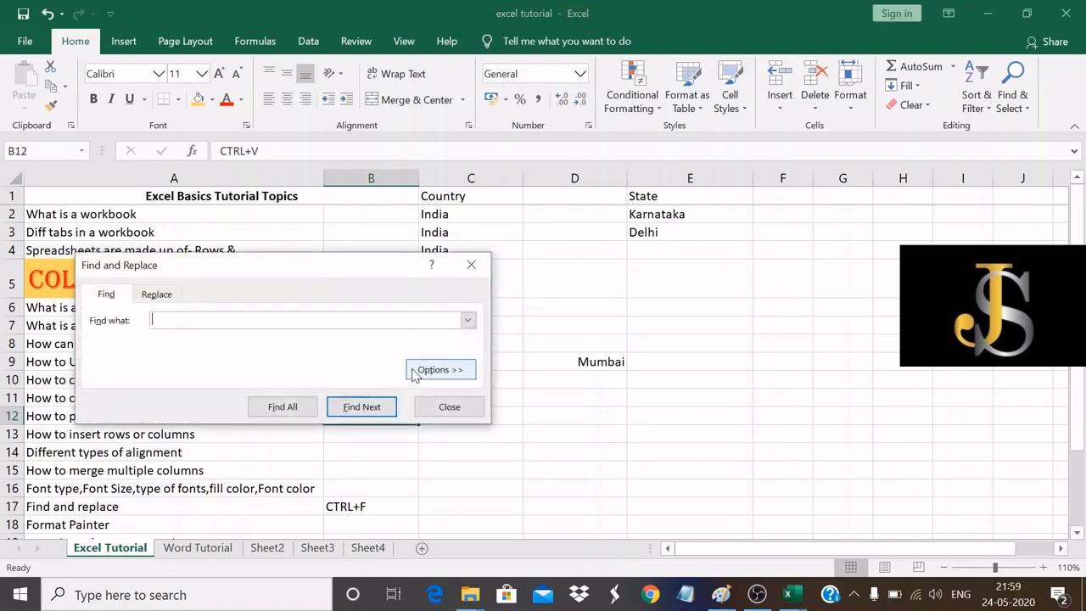
drag(340, 265, 676, 245)
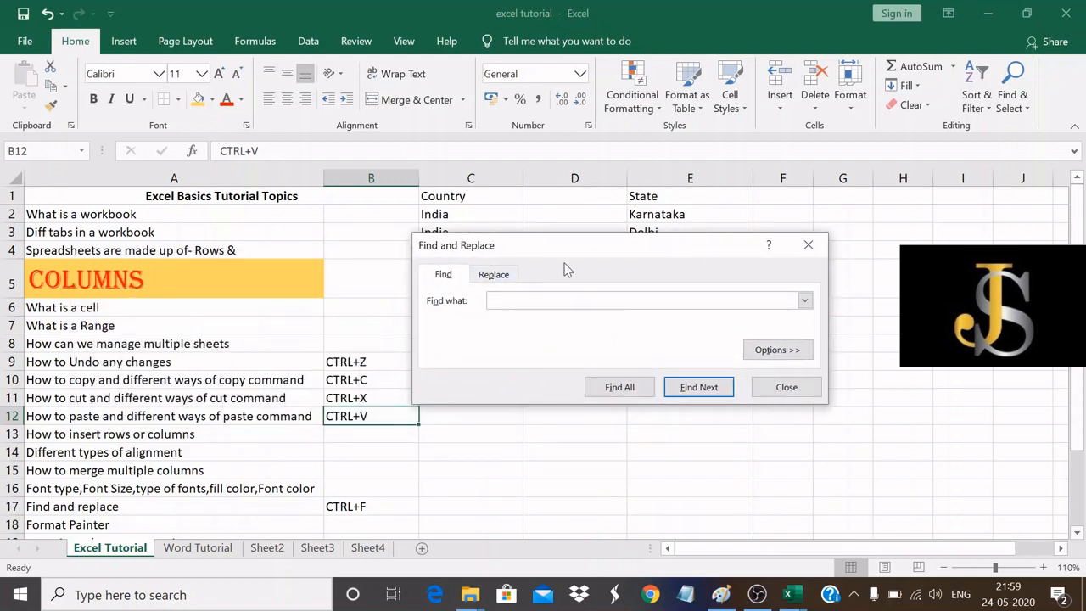
drag(645, 248, 823, 206)
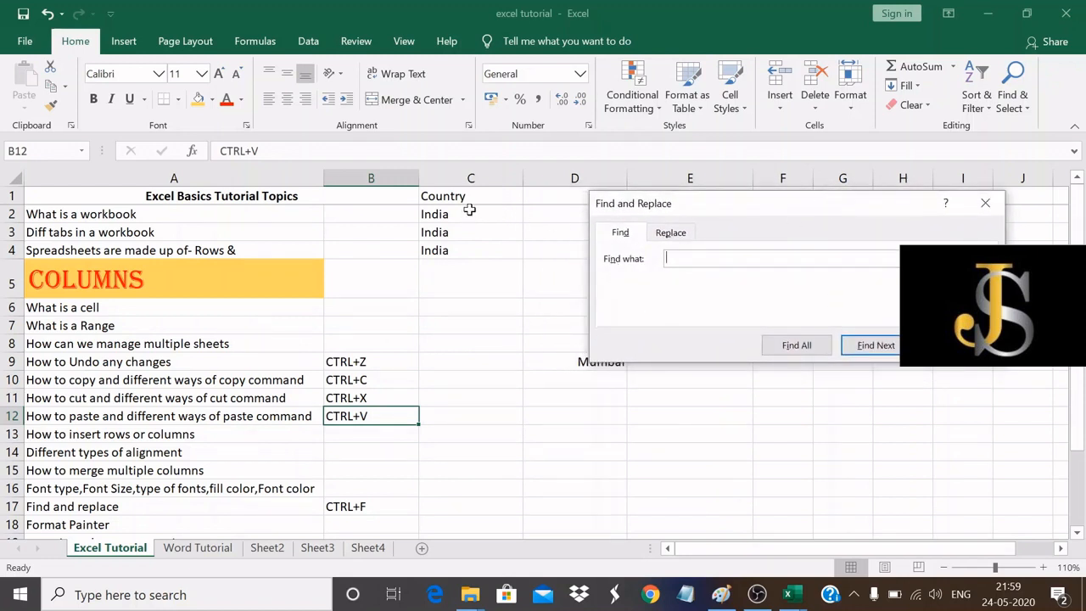
click(371, 217)
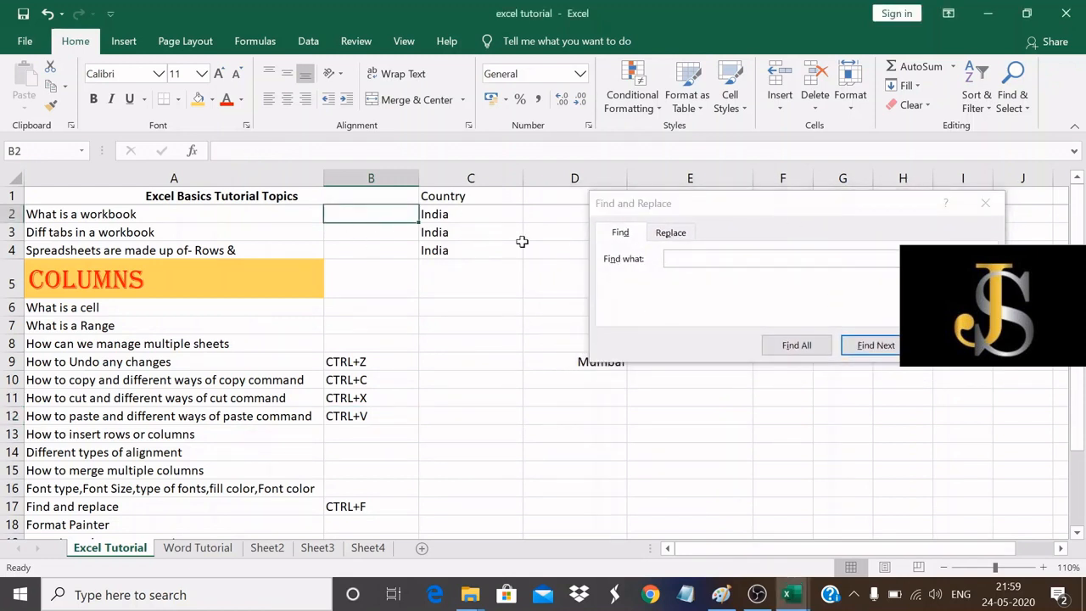
click(781, 259)
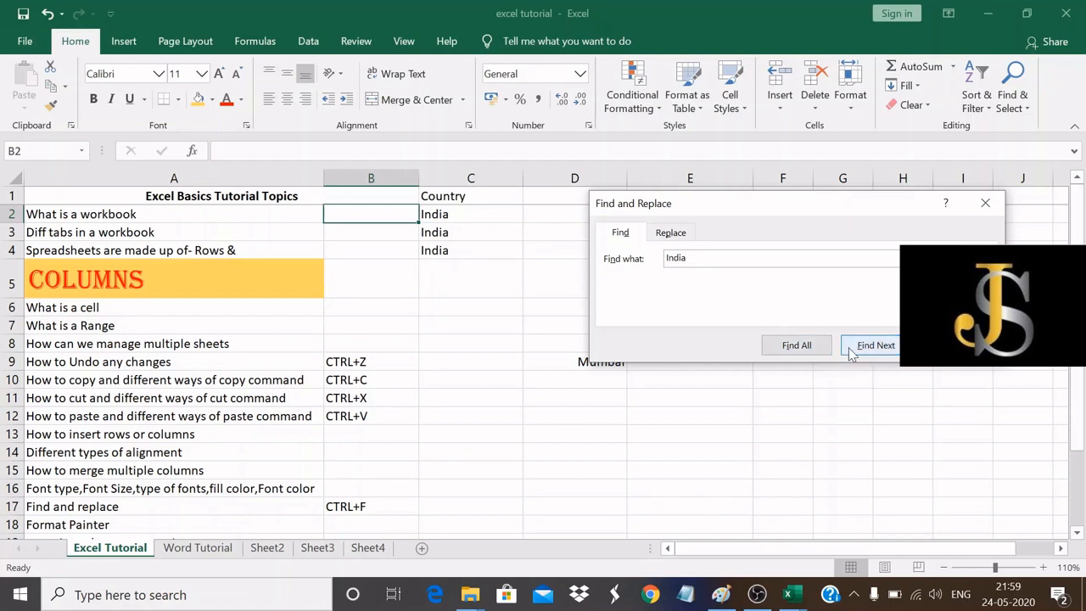
click(812, 351)
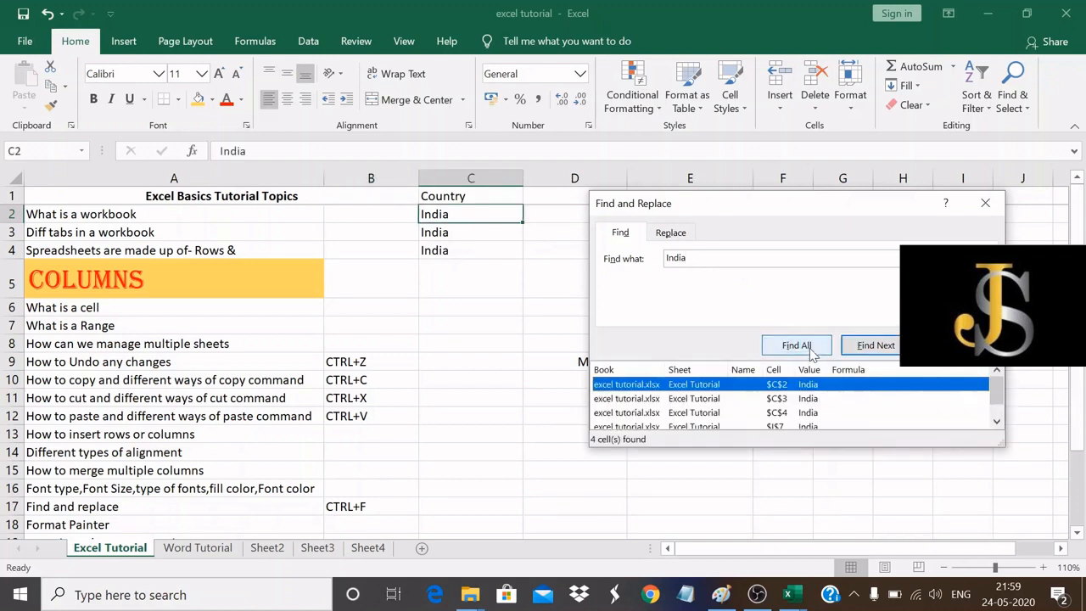
scroll(821, 407, down, 1)
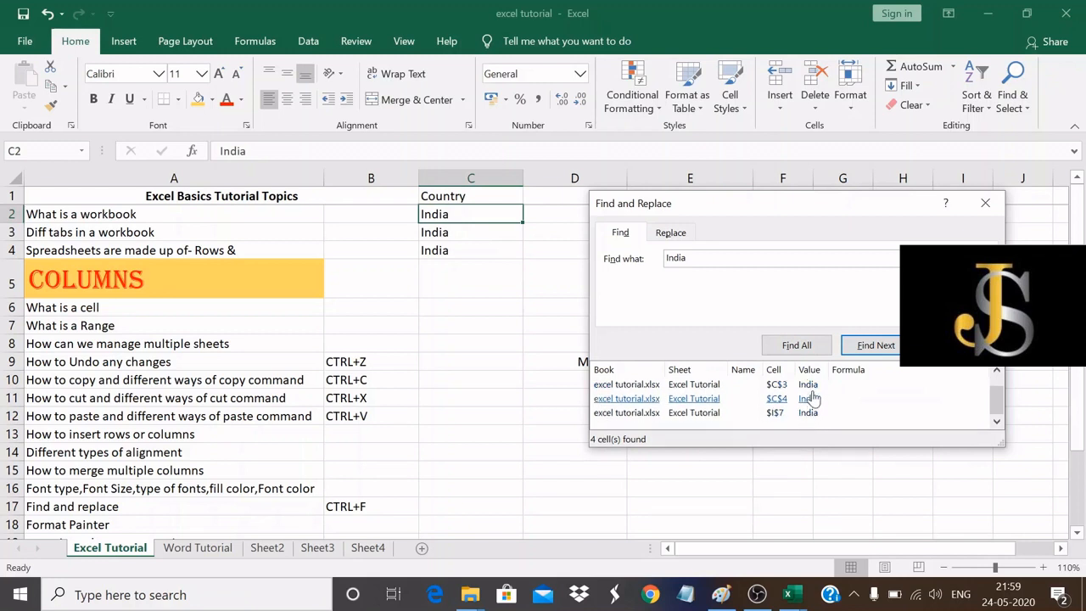
scroll(812, 399, up, 1)
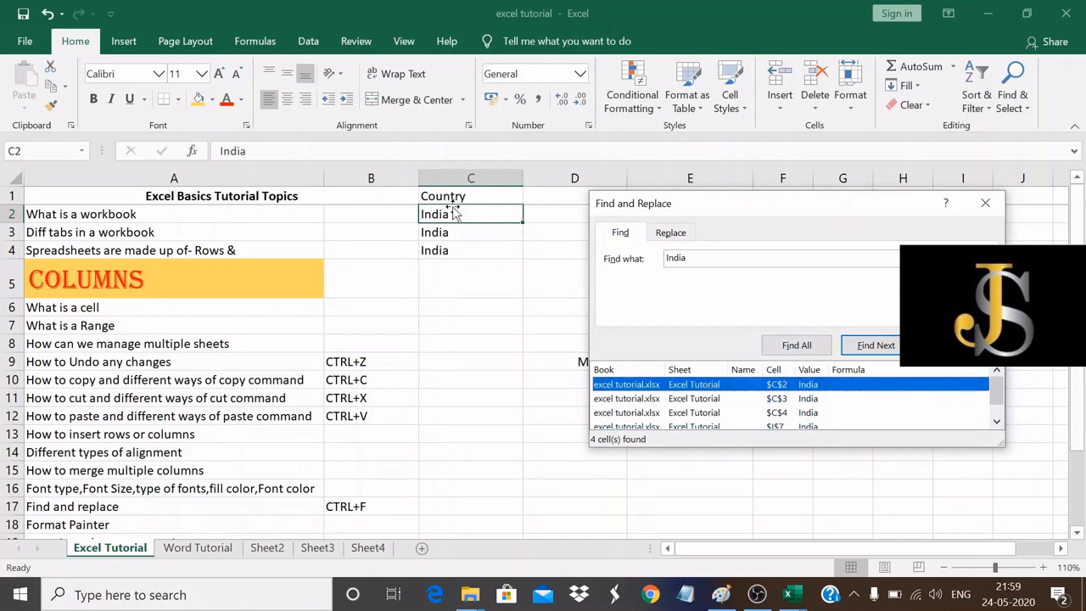
click(801, 348)
Replace all occurrences of "India" with "Country" and check the Country column entries in cells C2 to C4.
click(716, 235)
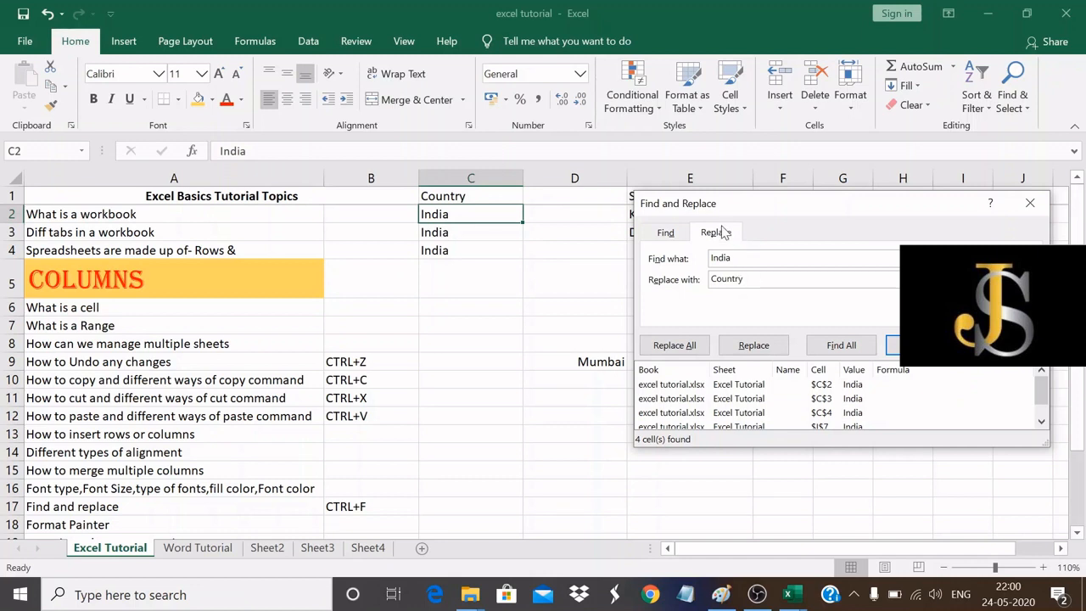
click(667, 347)
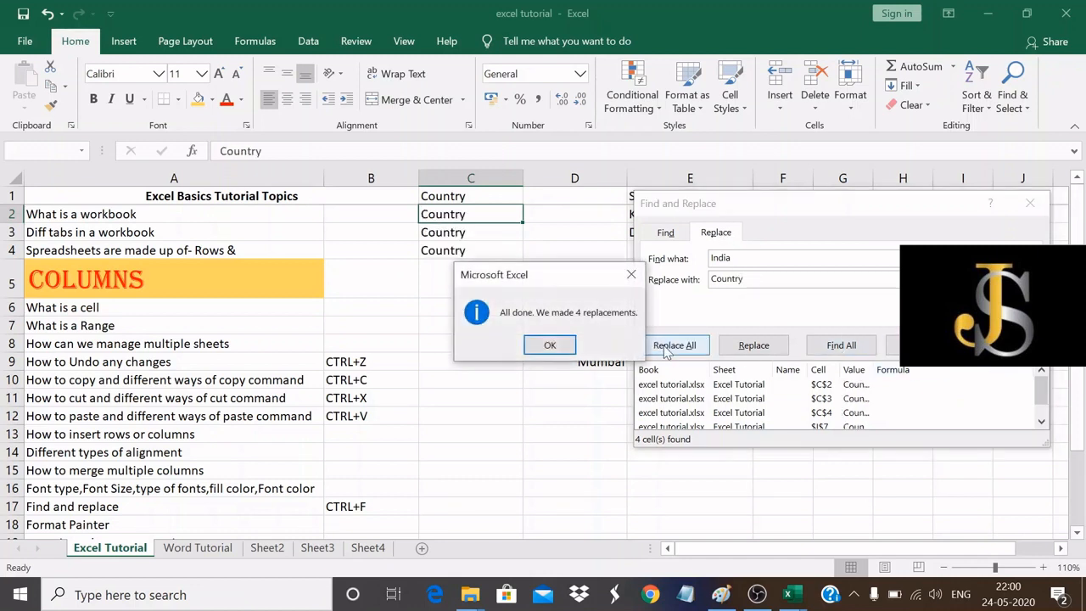
click(560, 343)
drag(897, 203, 823, 428)
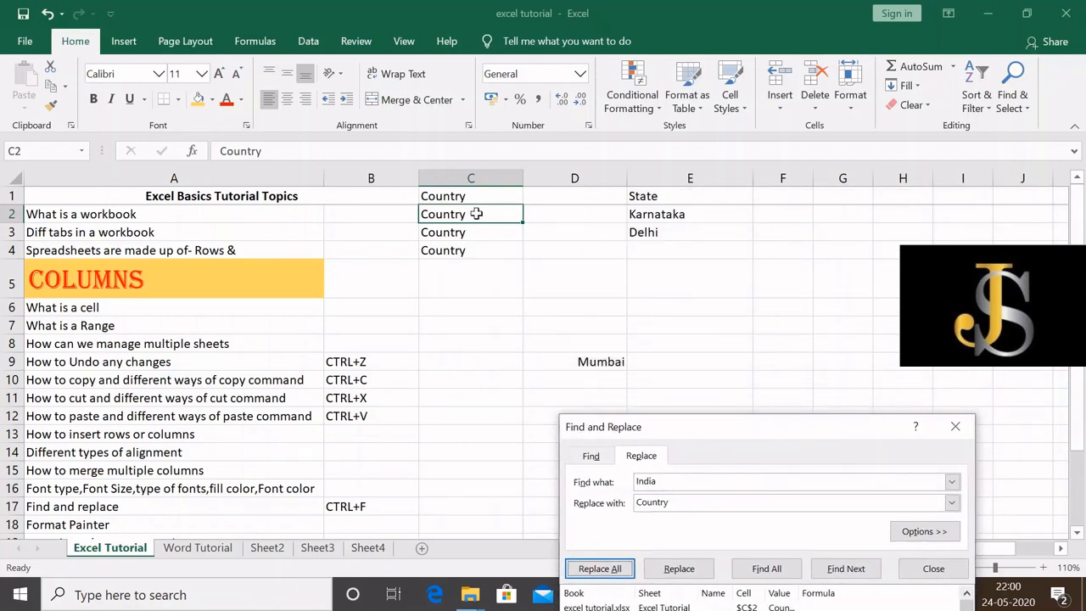
drag(481, 214, 483, 250)
click(441, 453)
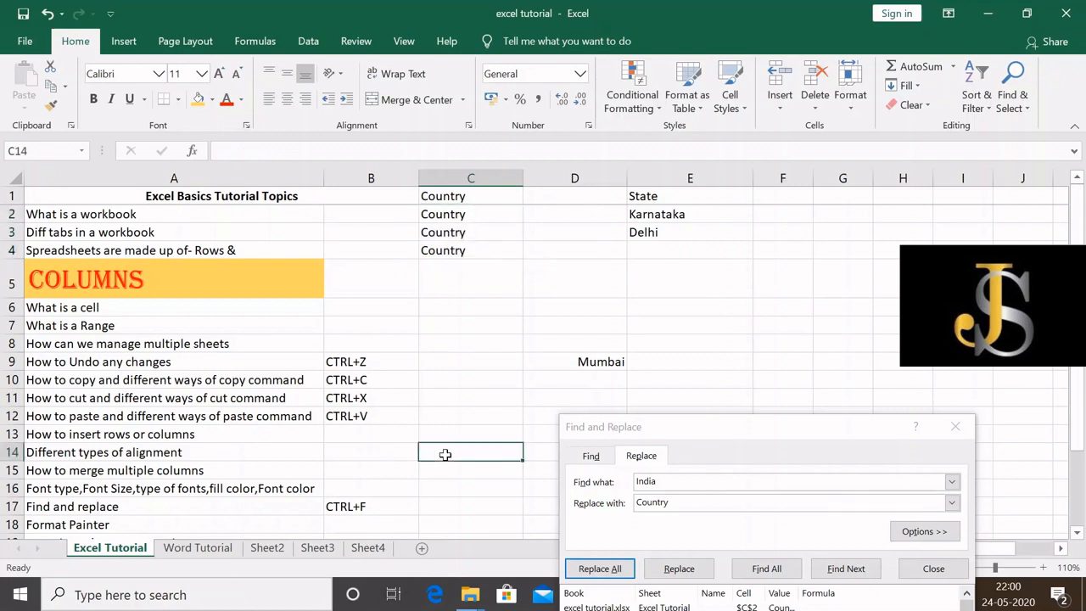
click(50, 526)
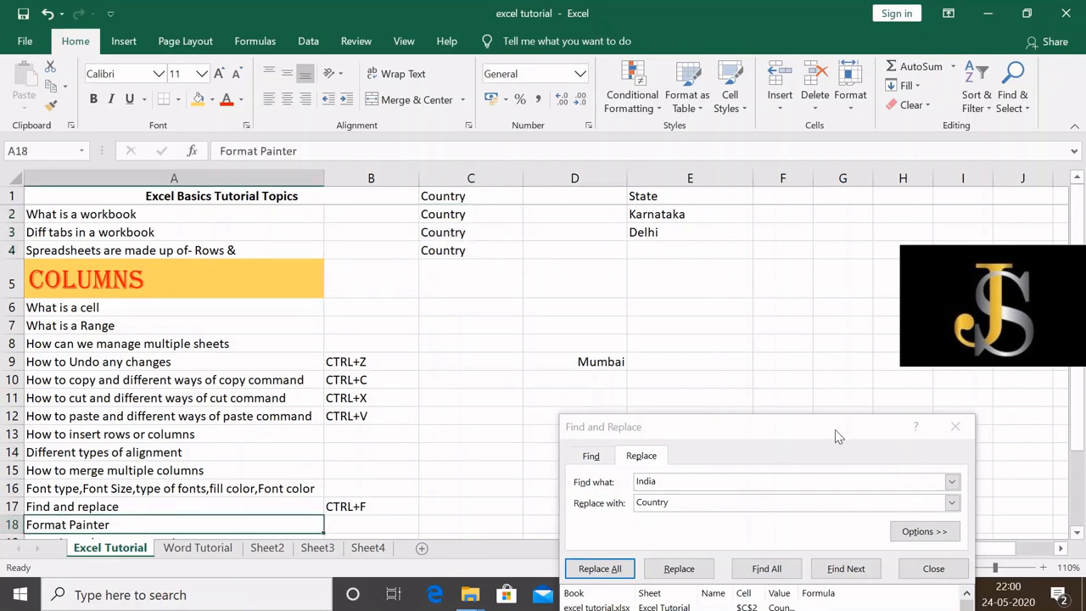
Close Find and Replace and copy cell A5's formatting onto the title in cell A1 with Format Painter.
click(955, 427)
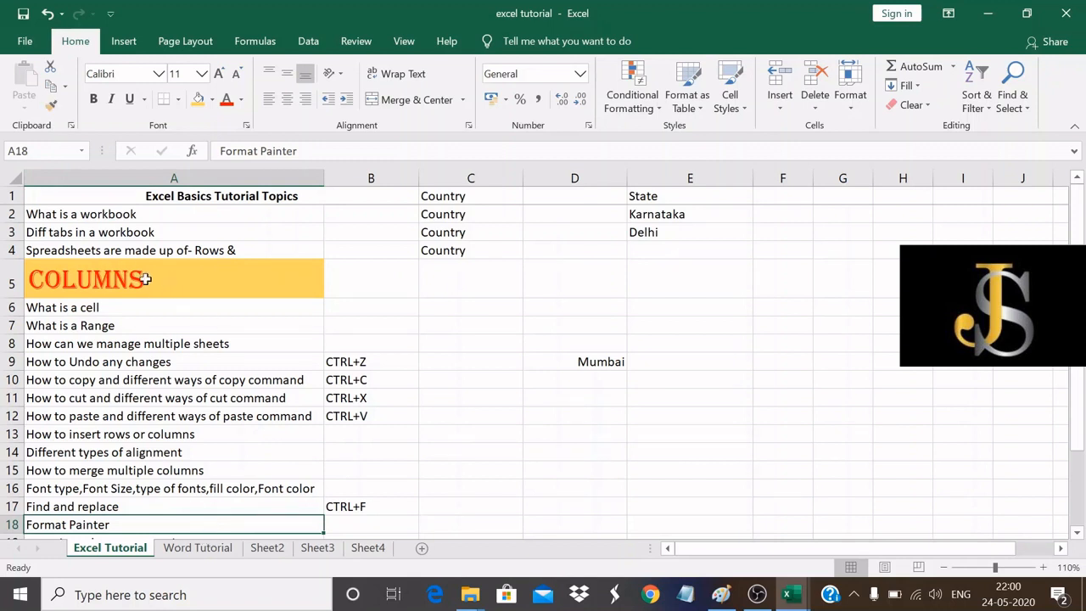
click(195, 196)
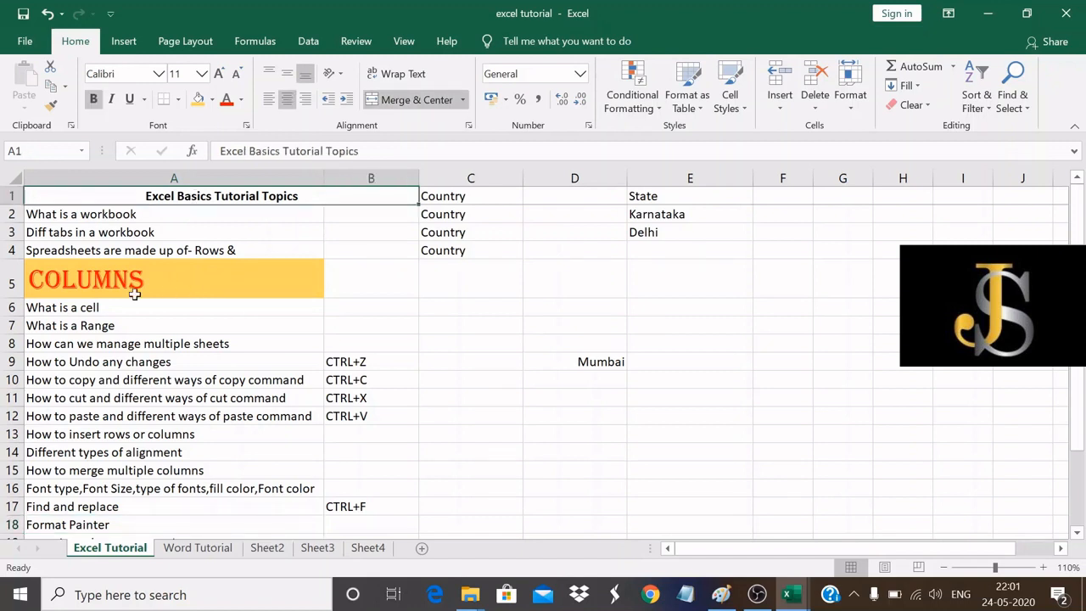
click(165, 282)
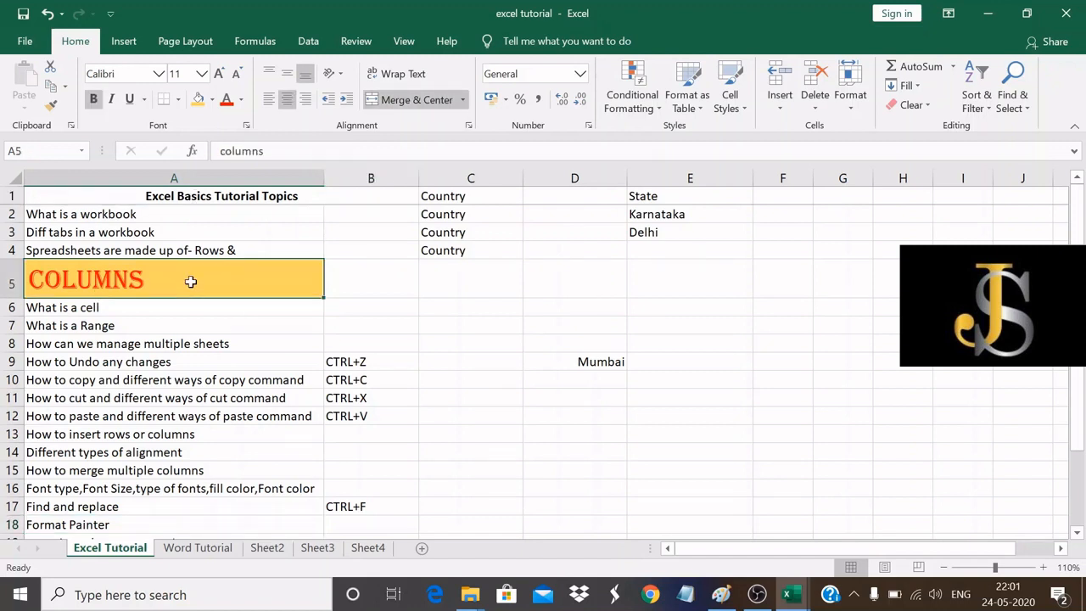
click(51, 106)
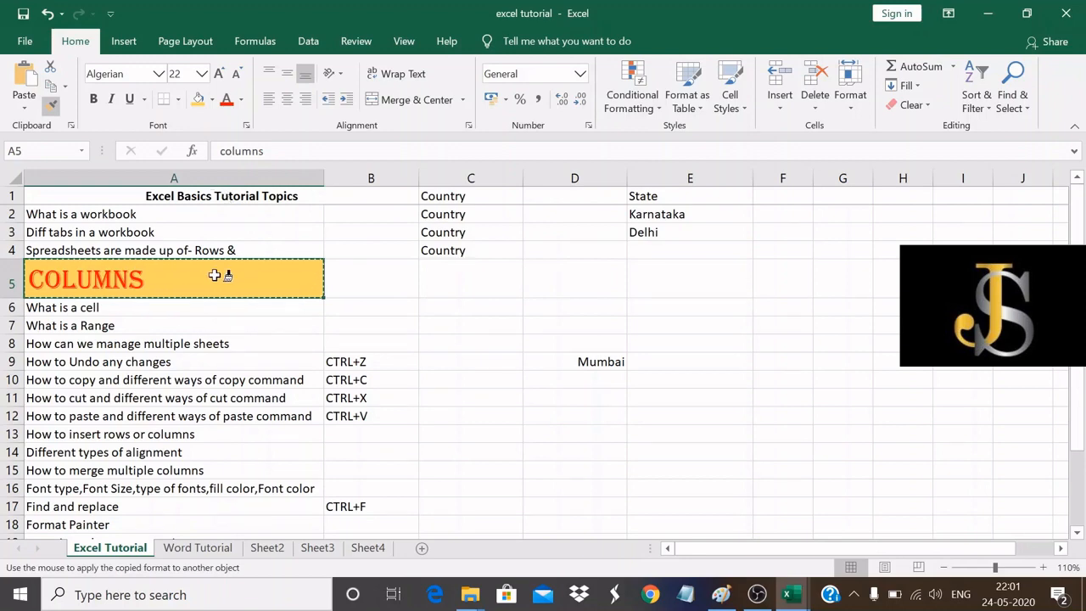
click(212, 198)
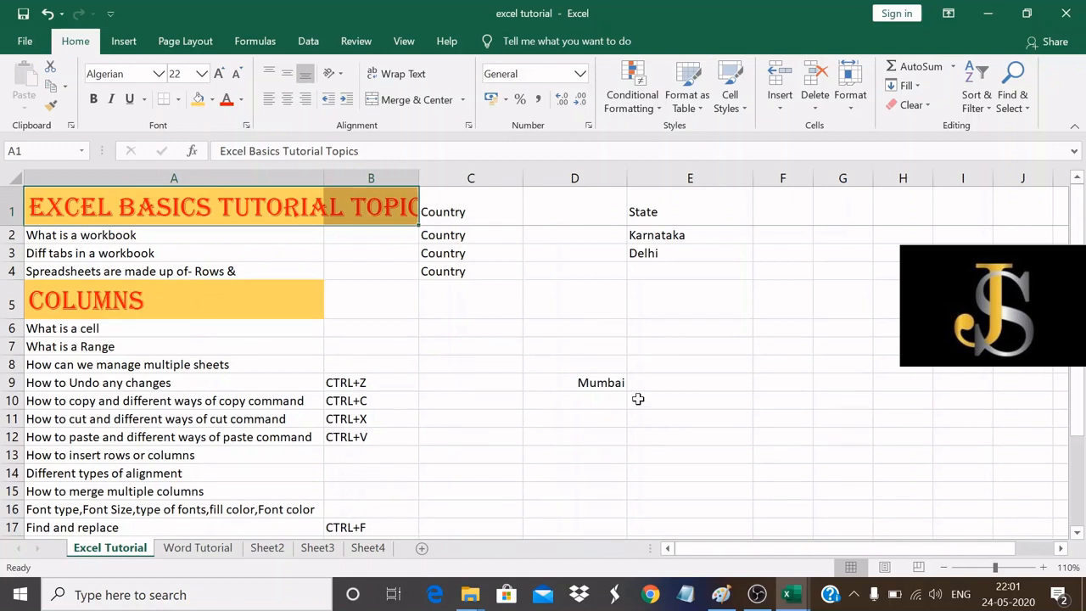
Apply cell A5's formatting to the Mumbai entry in cell D9 with Format Painter.
click(601, 383)
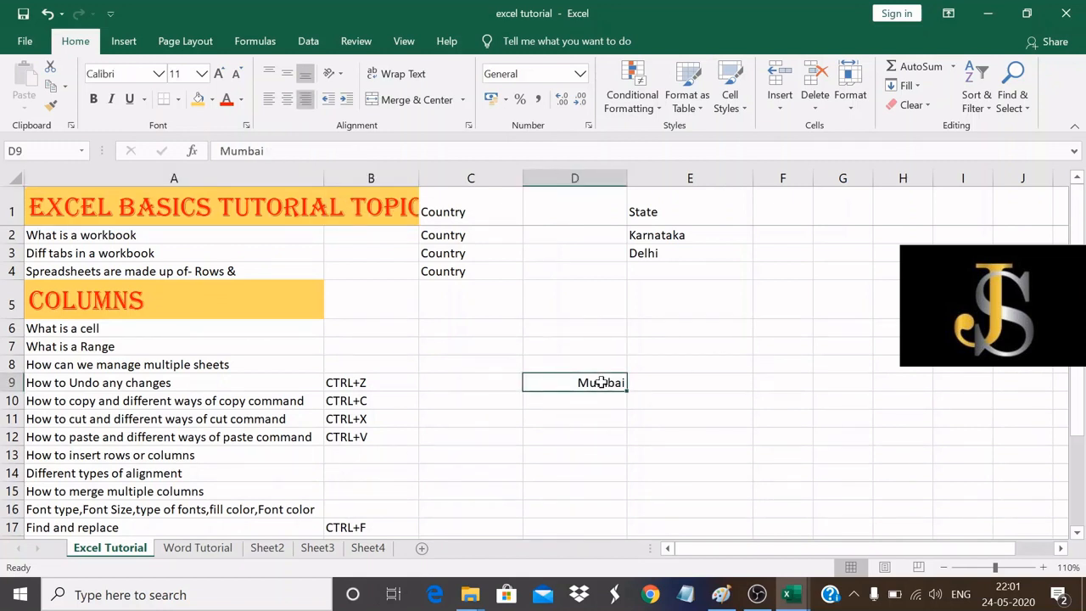
click(743, 436)
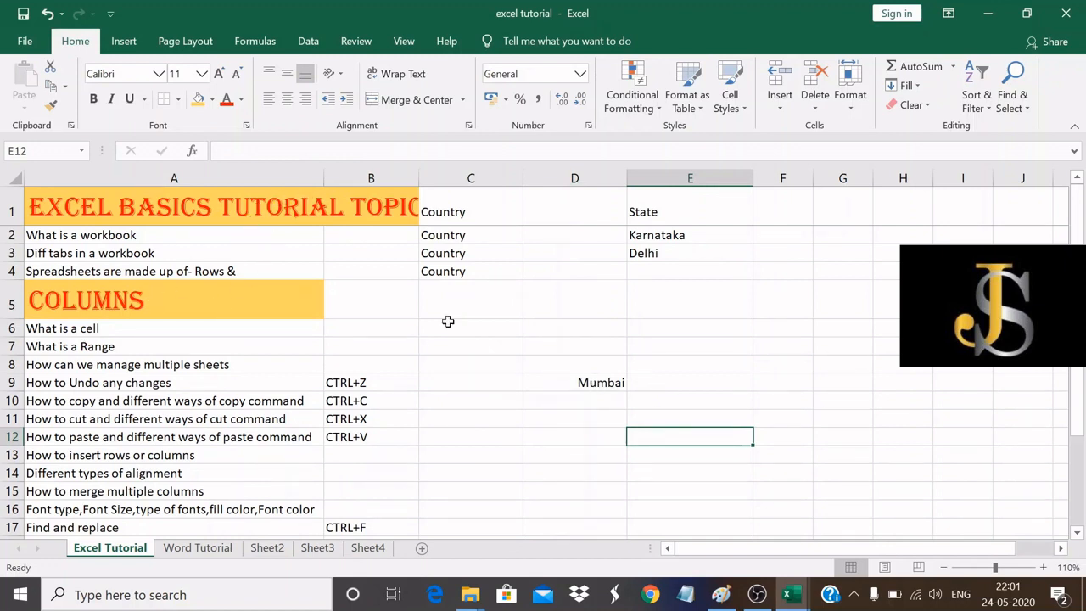
click(156, 299)
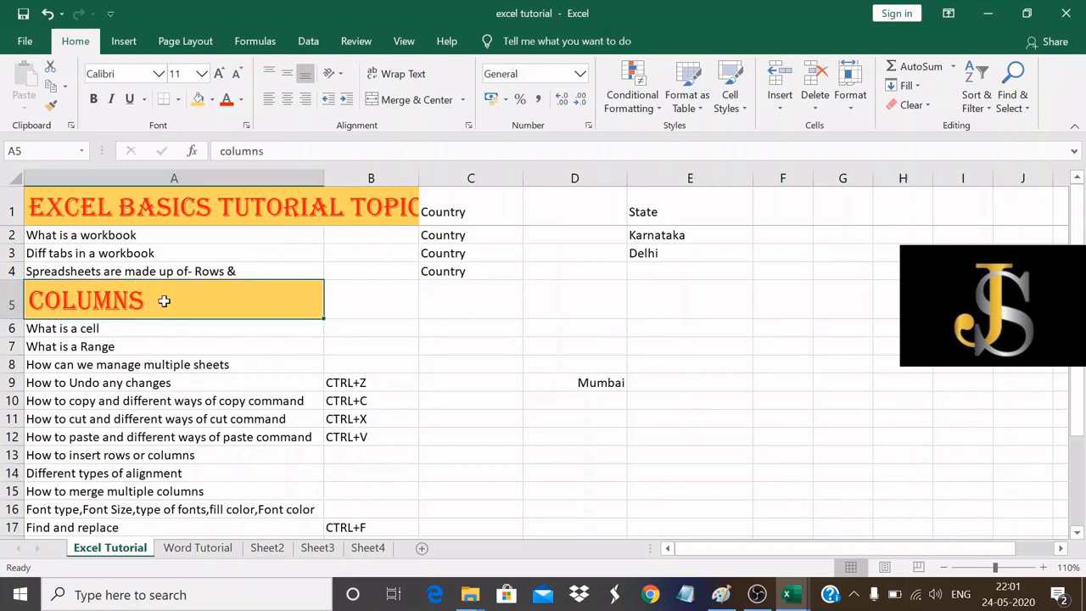
click(51, 106)
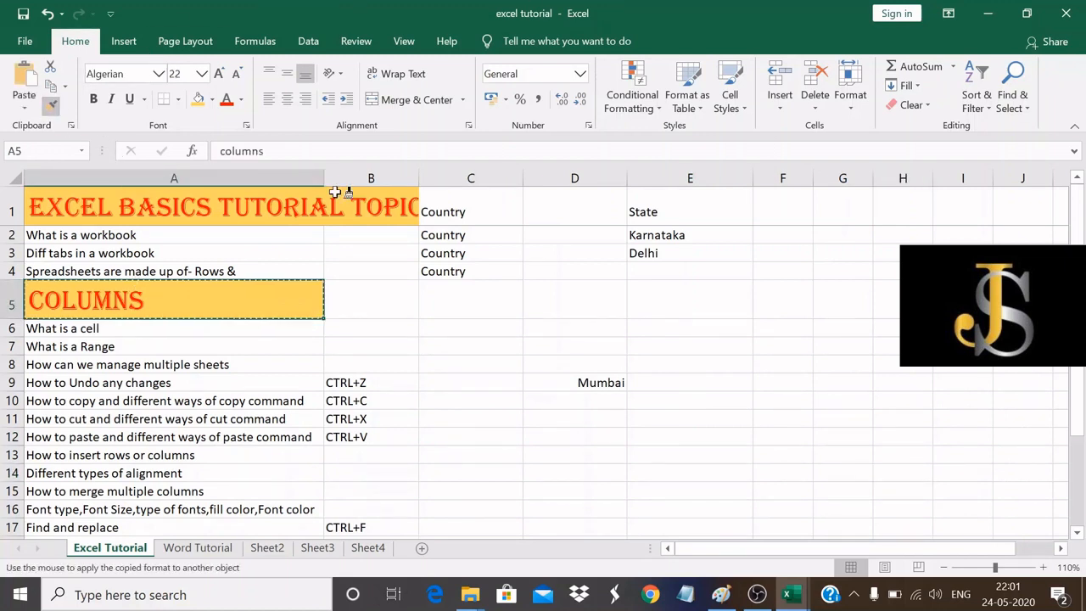
click(591, 384)
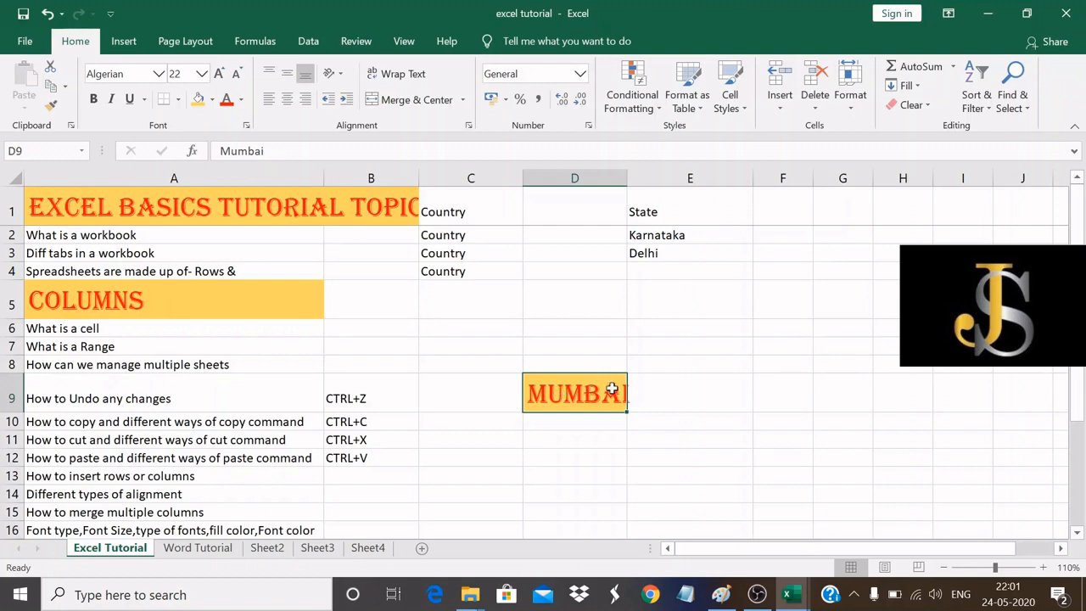
click(706, 442)
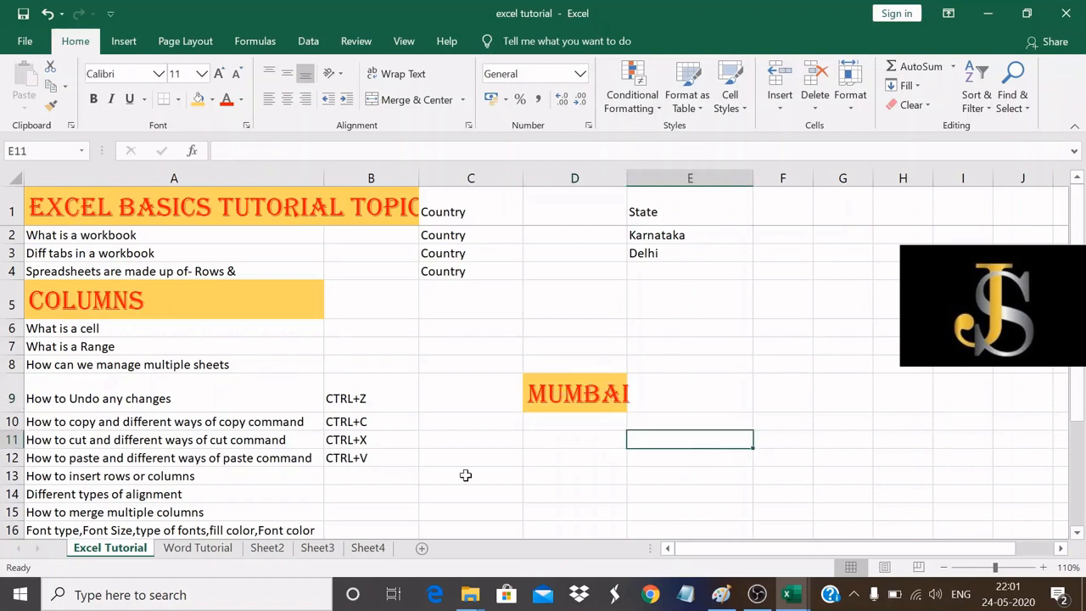
Go to the zoom options topic in cell A19 and zoom the sheet in to 230%.
scroll(466, 474, down, 2)
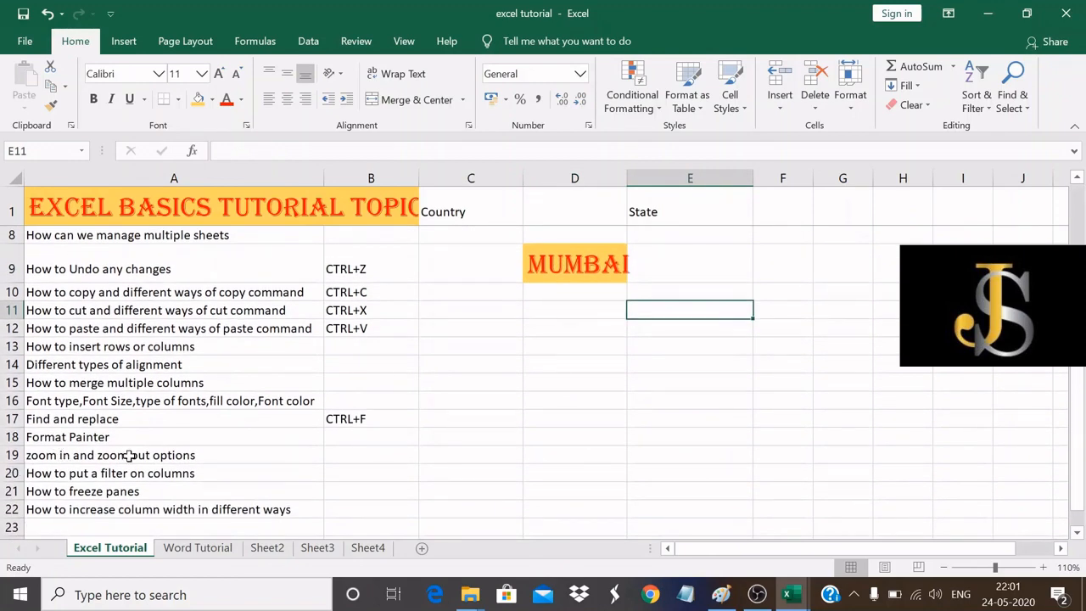
click(128, 456)
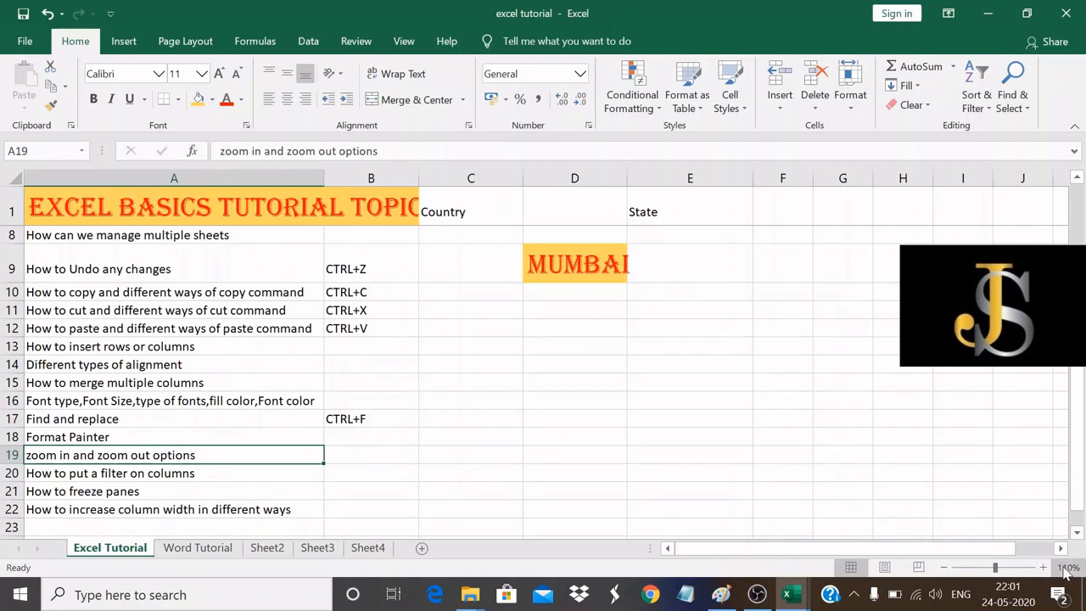
click(1045, 569)
click(1045, 568)
click(1045, 569)
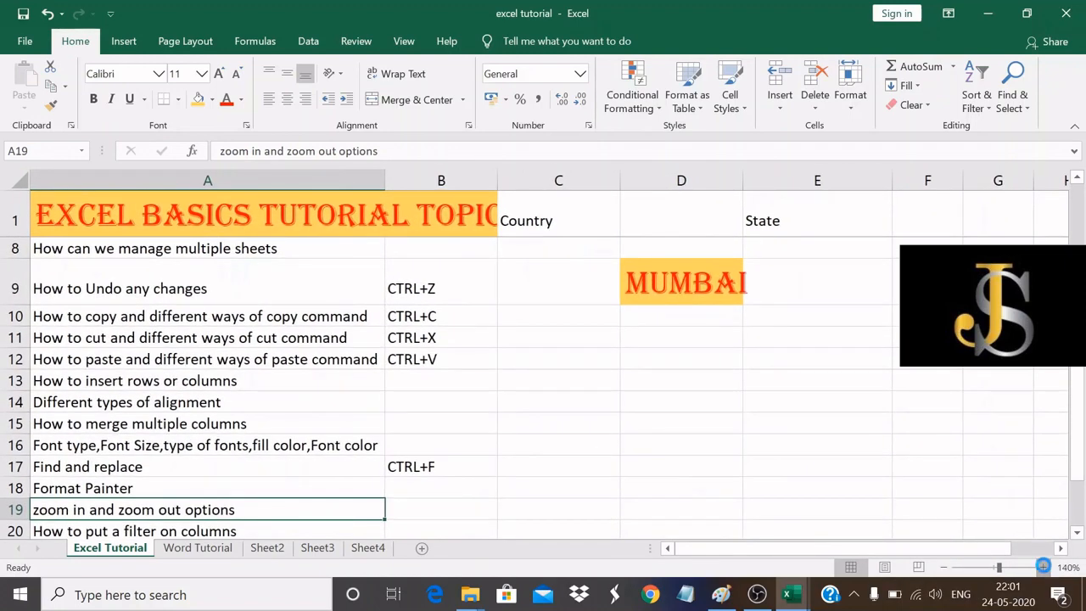
click(1045, 568)
click(1045, 569)
click(1044, 568)
click(1045, 569)
click(1044, 568)
click(1044, 569)
click(1044, 569)
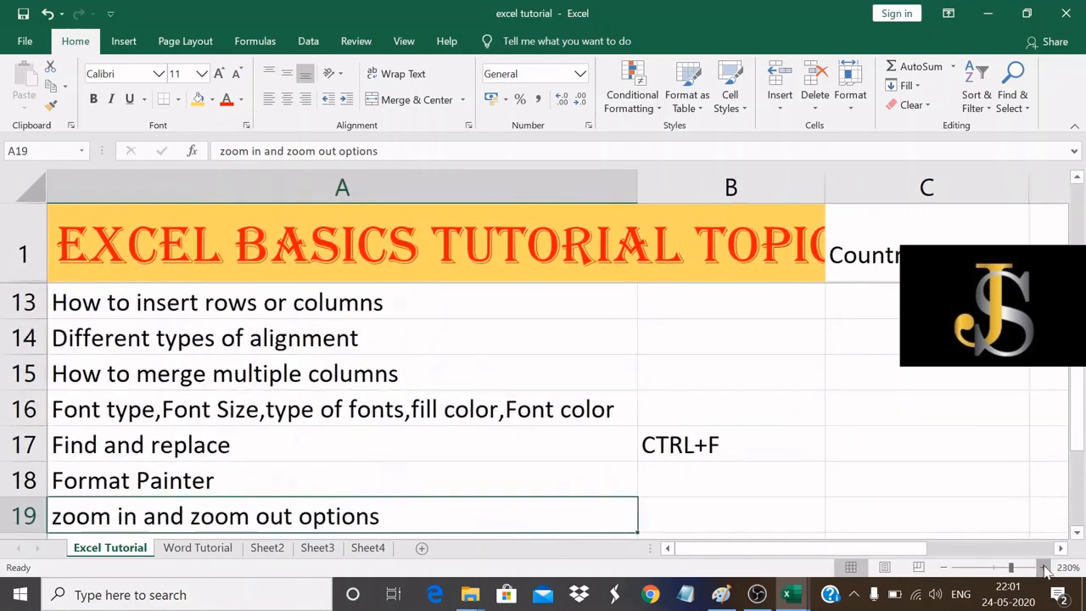
click(1045, 569)
click(1045, 569)
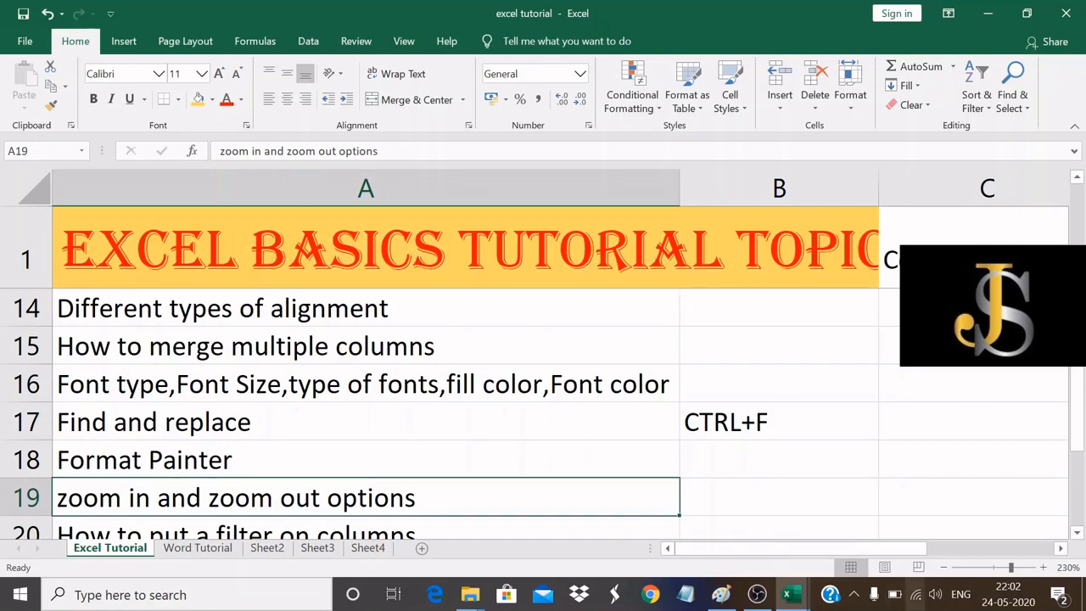
Zoom the sheet back out to 160%.
click(944, 568)
click(943, 568)
click(943, 568)
click(944, 568)
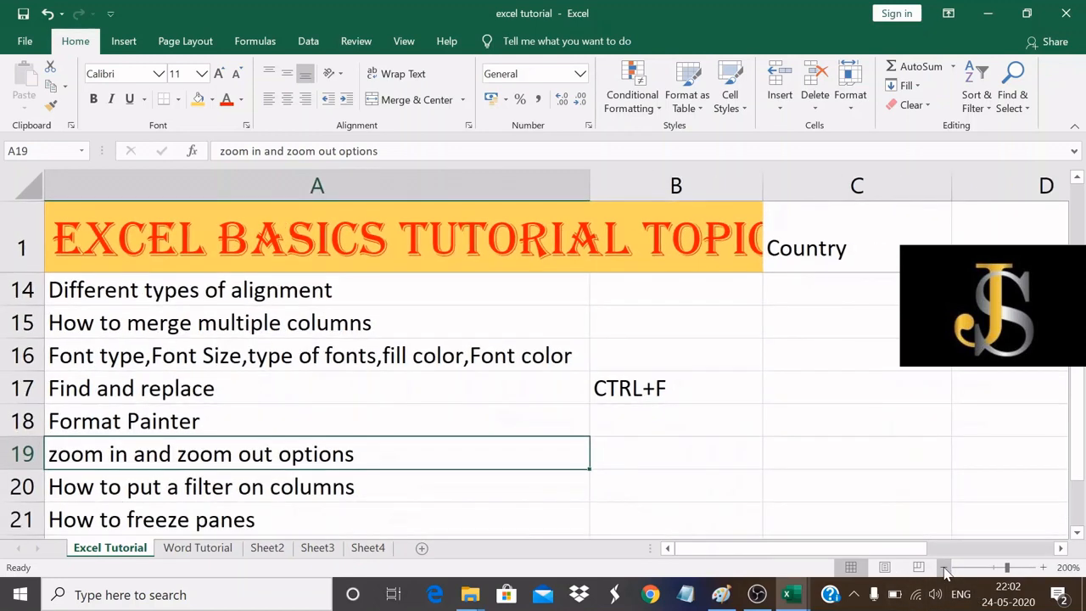
click(943, 567)
click(944, 568)
click(943, 568)
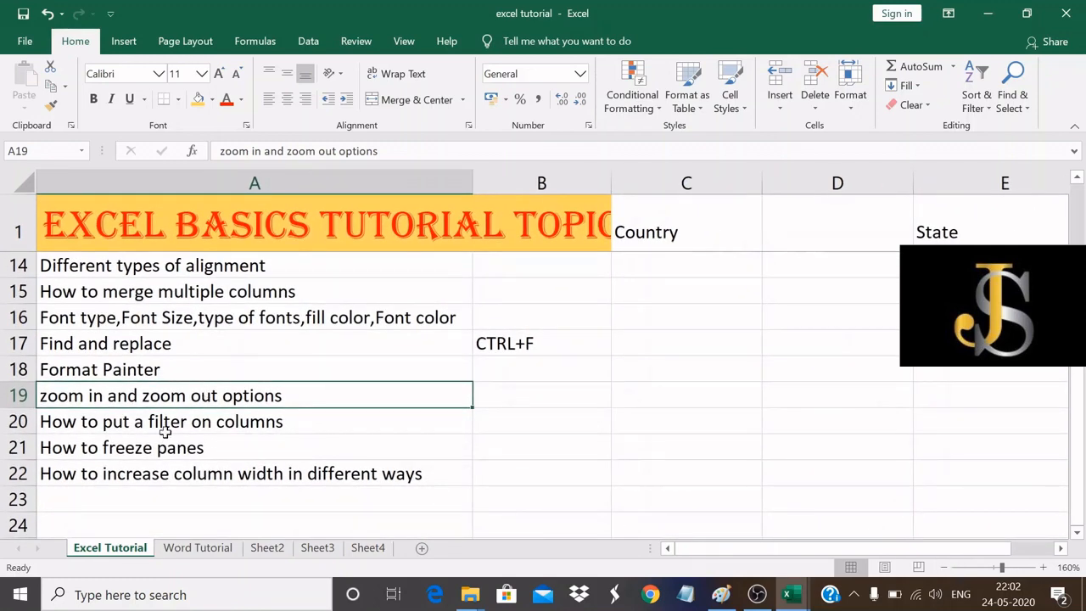
Go to the column filter topic in cell A20, return to the upper rows and zoom the sheet out to 120%.
scroll(312, 421, down, 1)
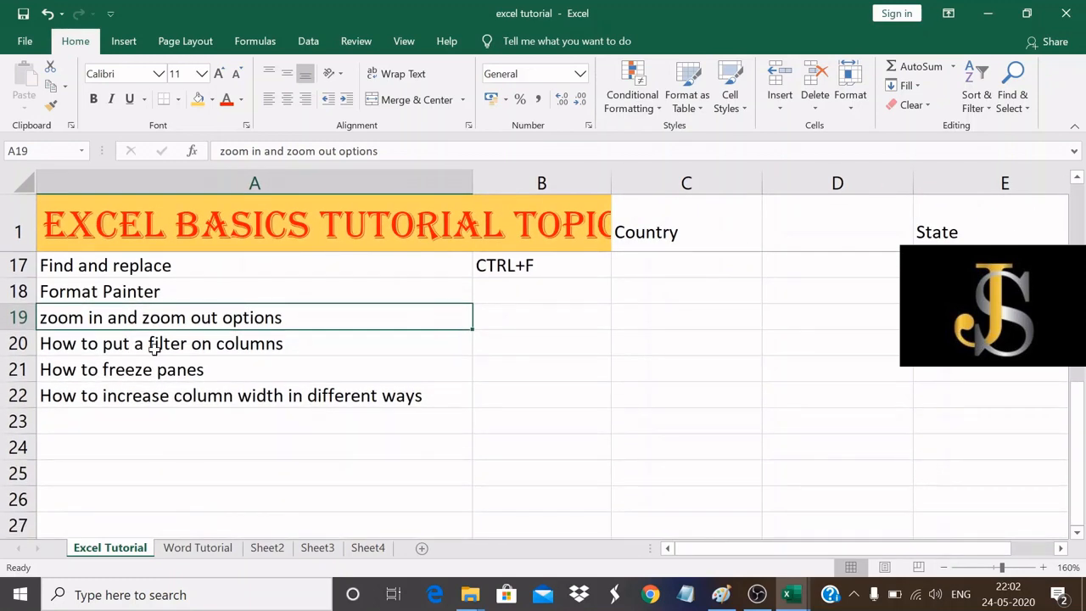
click(255, 347)
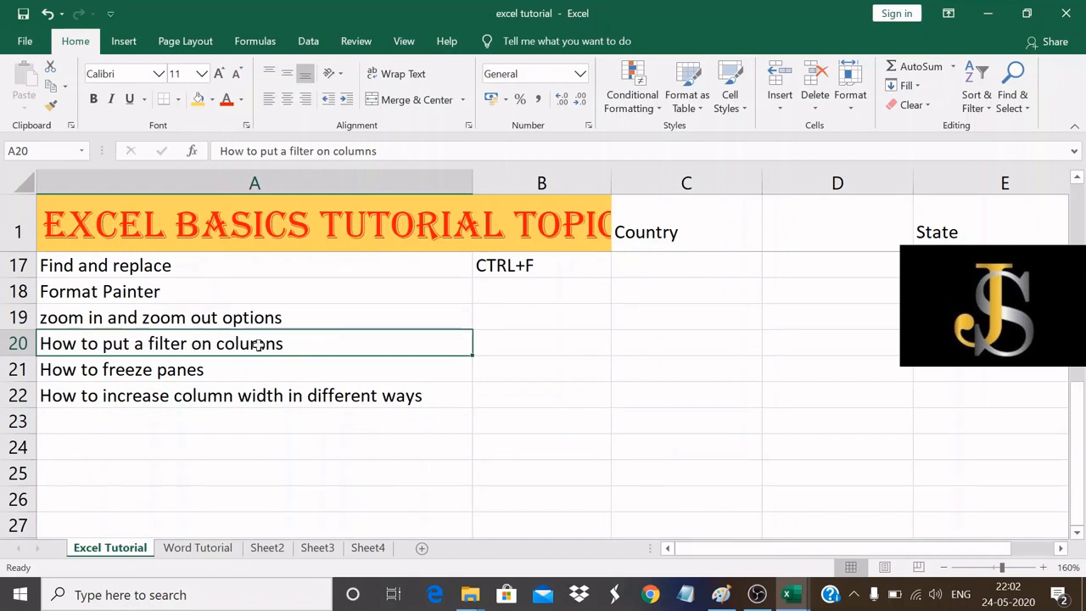
scroll(354, 349, up, 4)
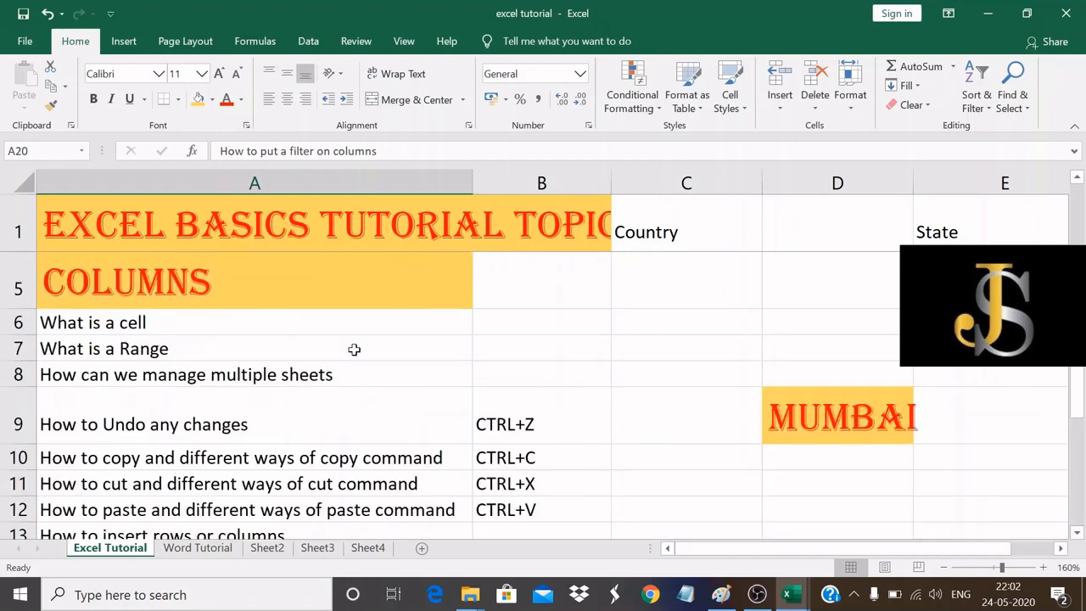
click(943, 567)
click(944, 567)
click(943, 567)
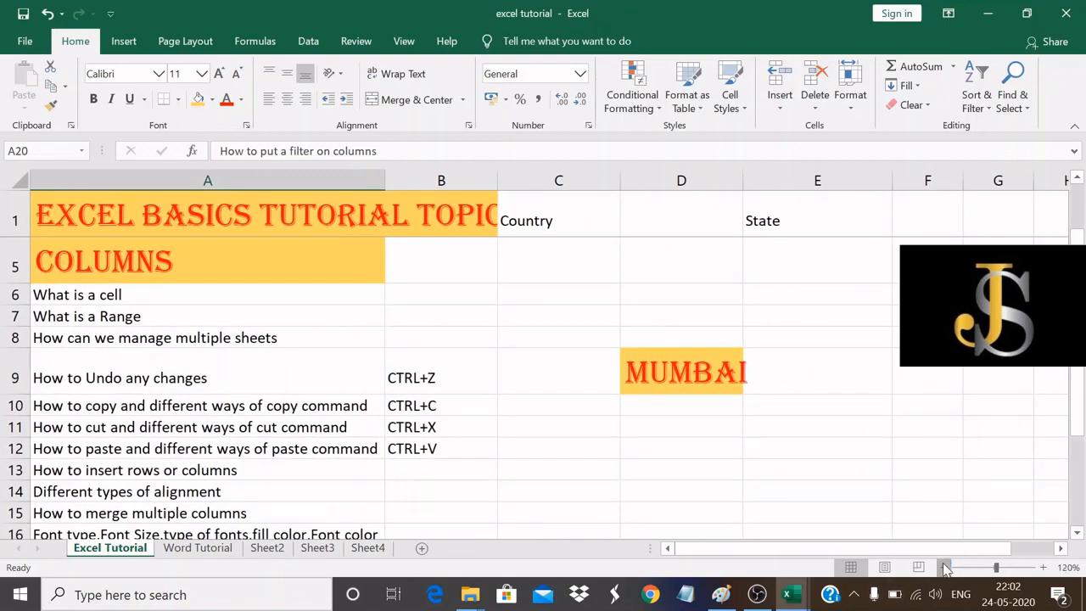
click(944, 566)
click(633, 477)
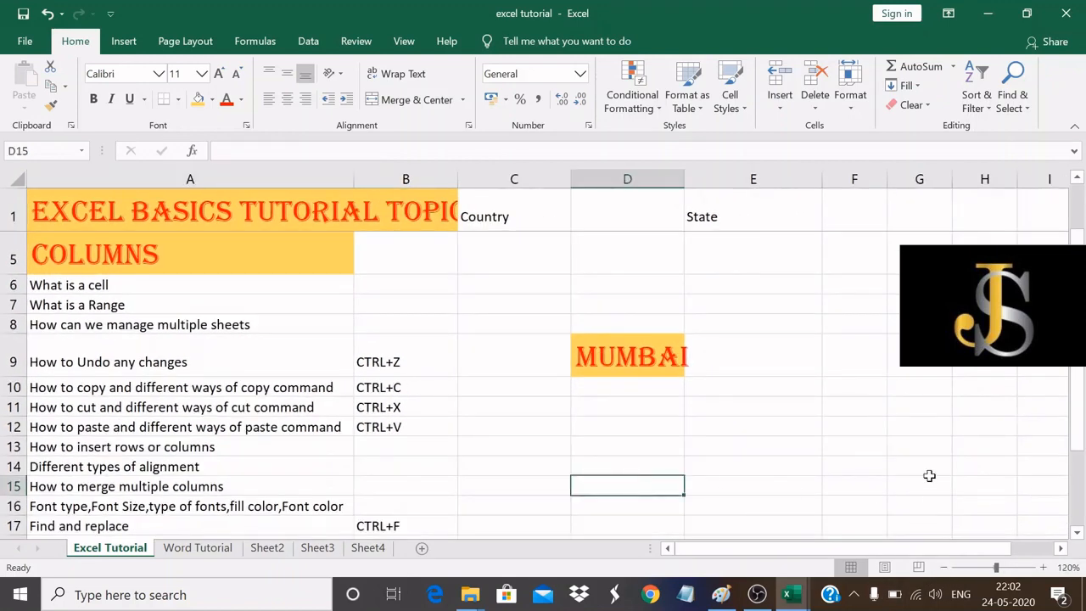
Turn on filters for the header row of the topic list.
click(90, 285)
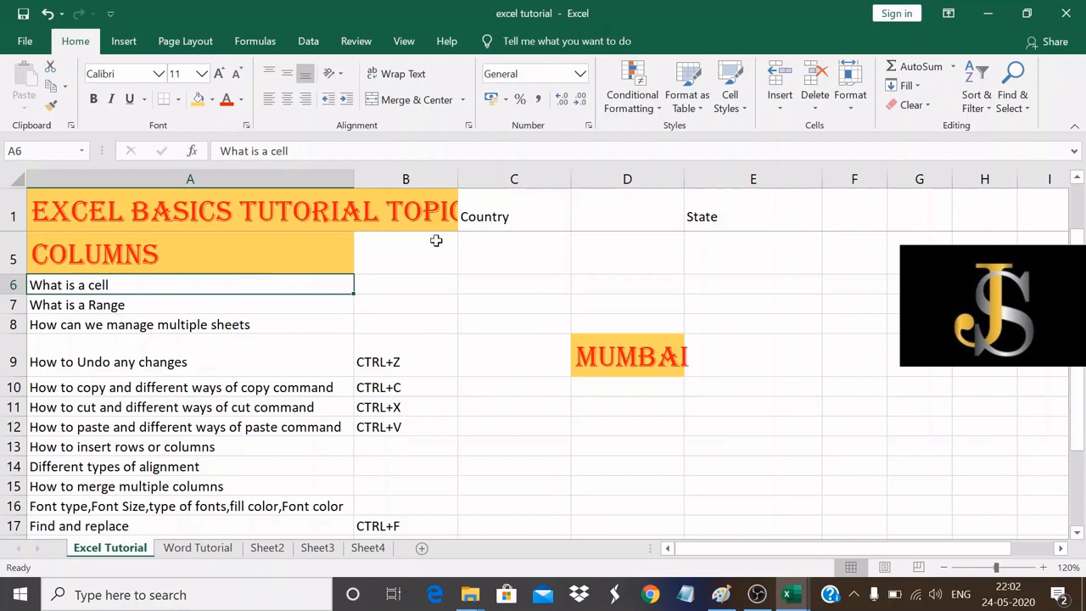
click(981, 108)
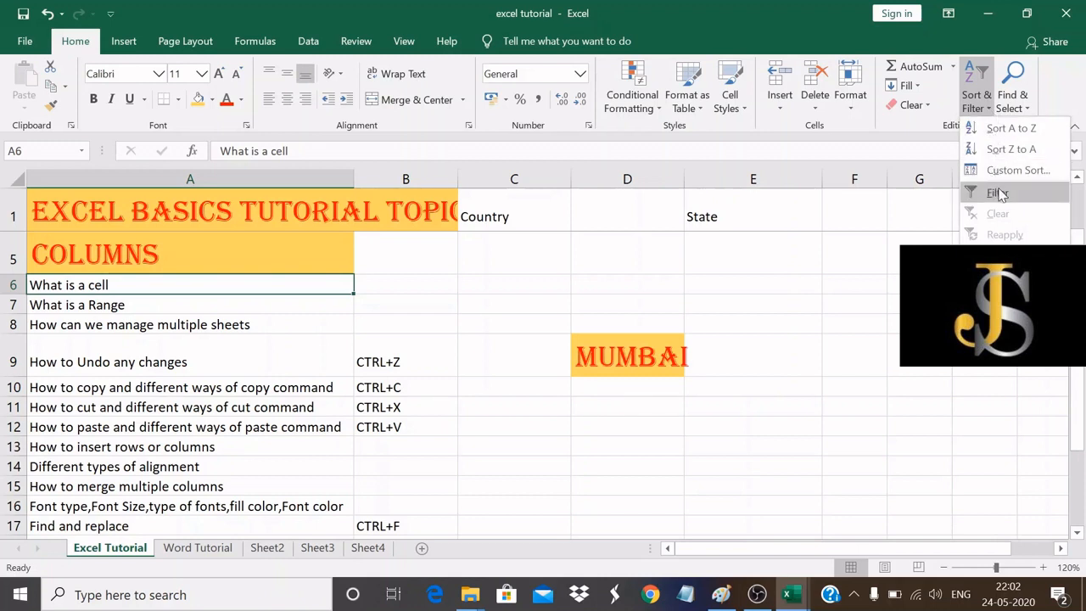
click(998, 194)
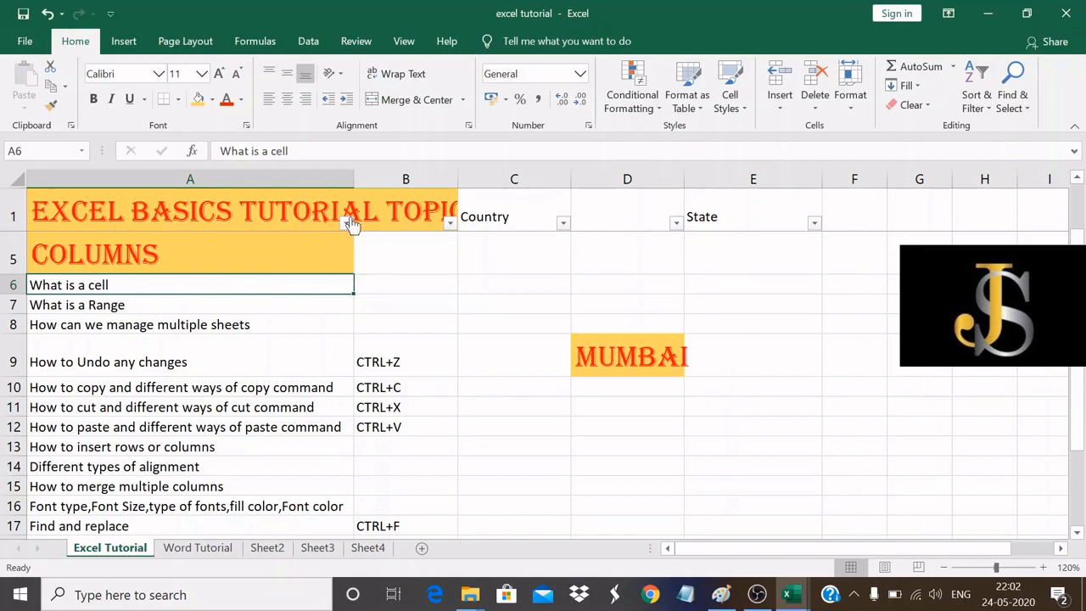
Review the filter values of column A and filter it to show only "Diff tabs in a workbook".
click(346, 225)
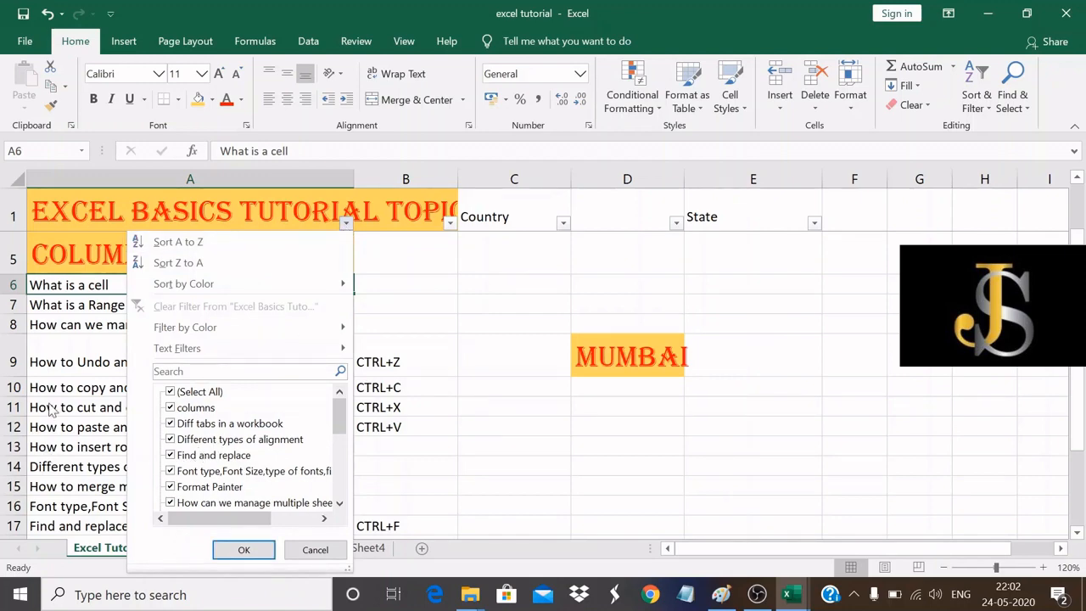
scroll(53, 410, down, 4)
scroll(56, 406, up, 5)
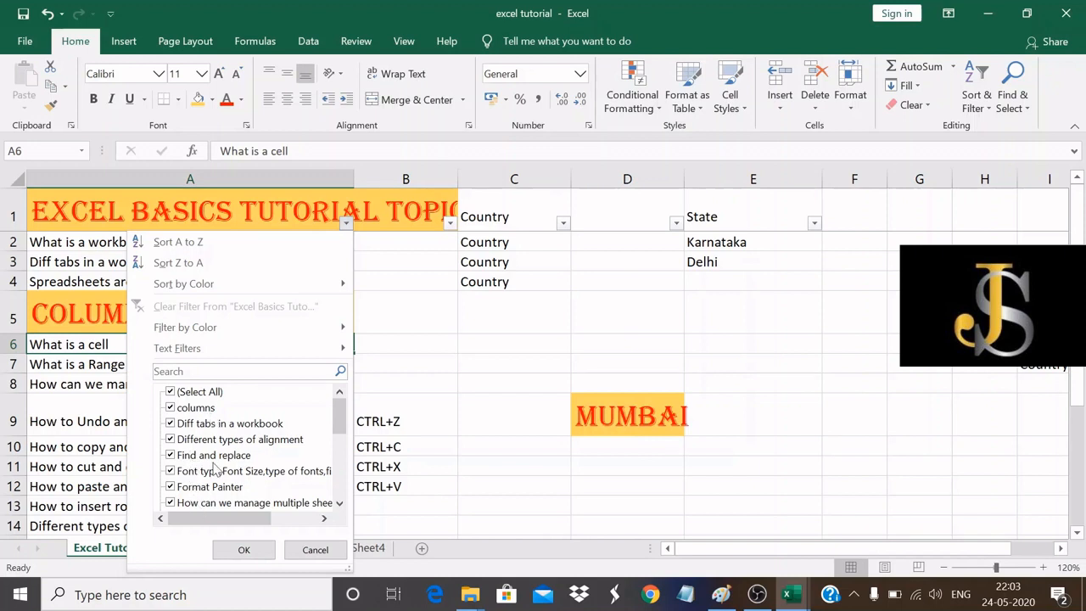
scroll(215, 469, down, 3)
scroll(215, 469, up, 5)
scroll(215, 469, down, 5)
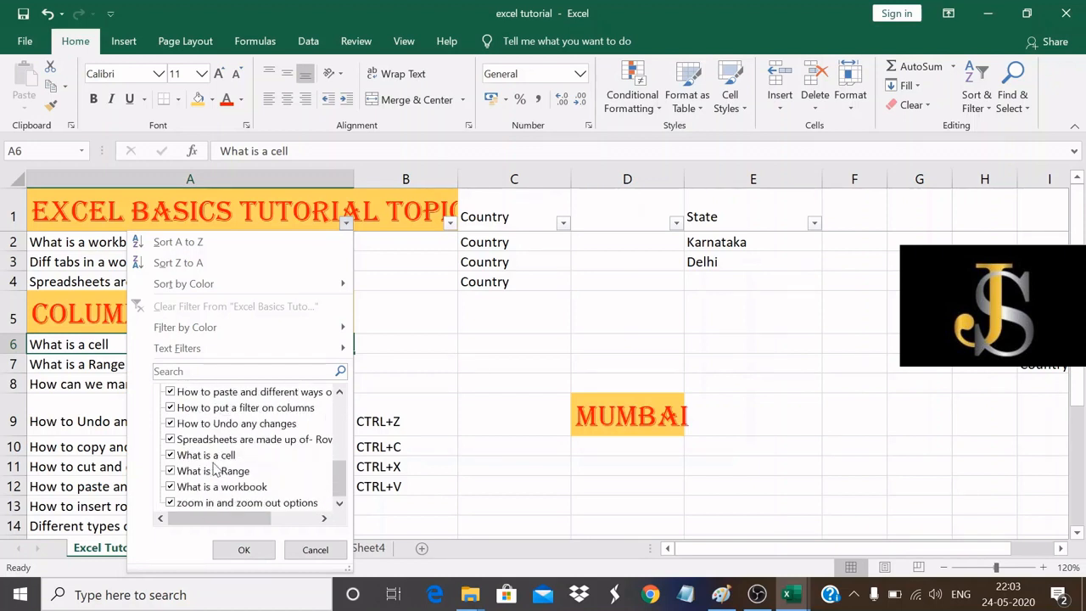
scroll(215, 469, up, 5)
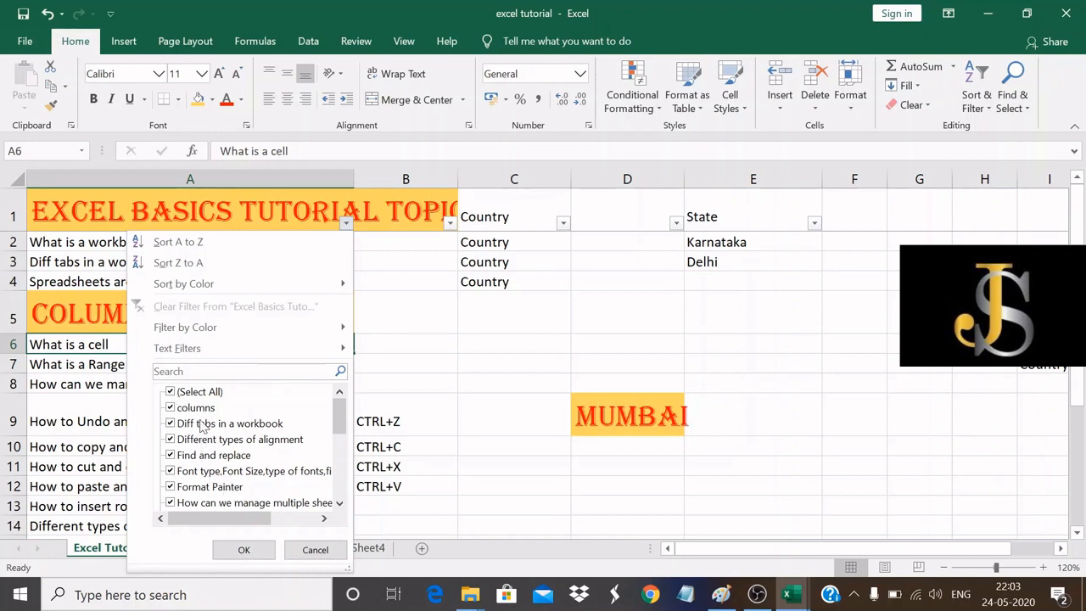
click(172, 393)
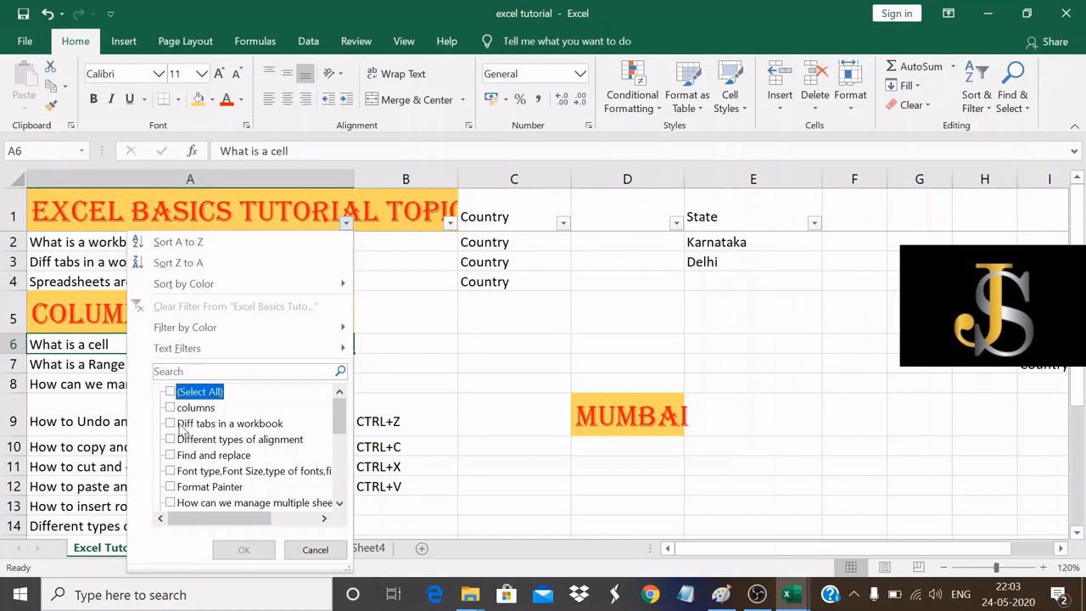
click(170, 423)
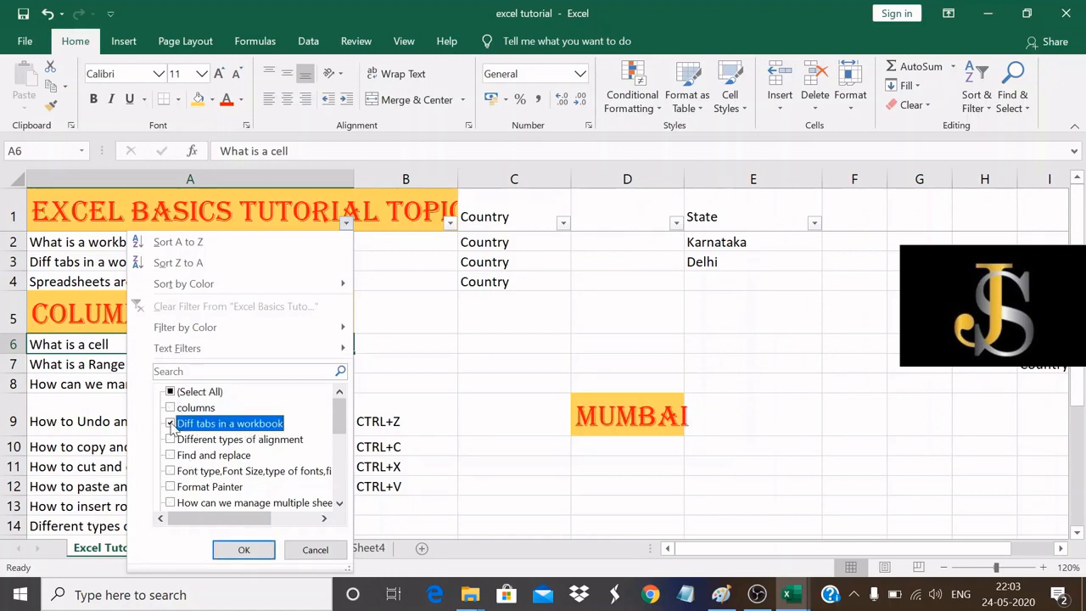
click(244, 550)
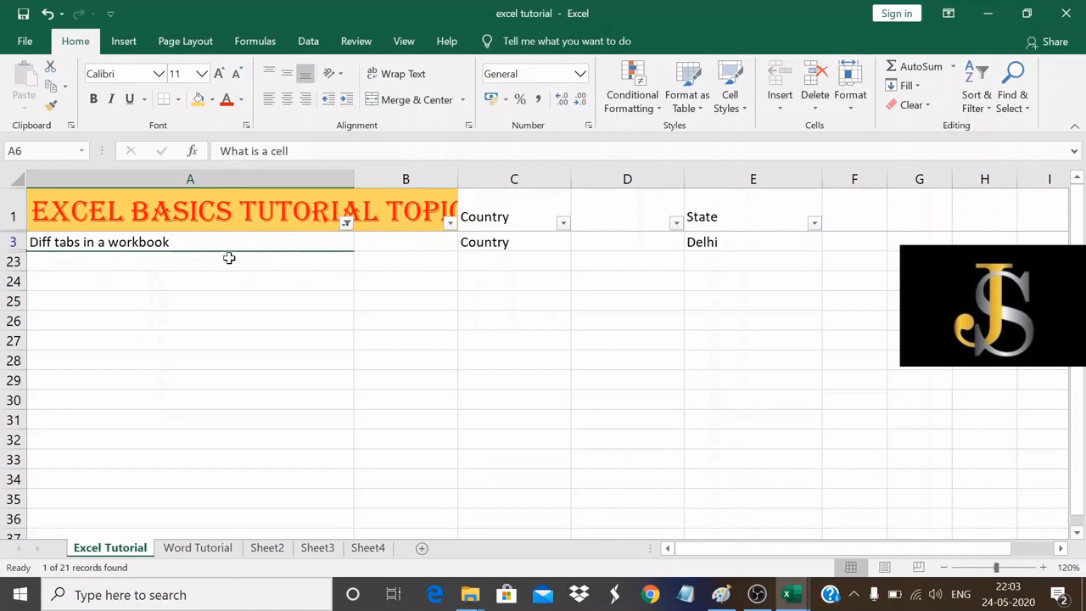
Select all values in column A's filter again so every row of the topic list is shown.
click(346, 224)
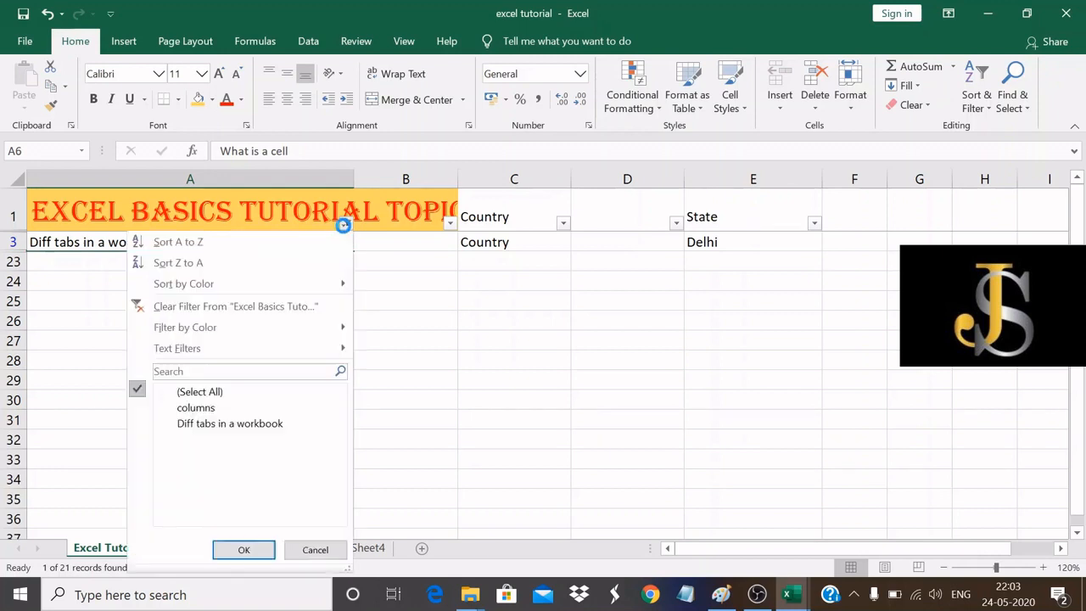
click(172, 393)
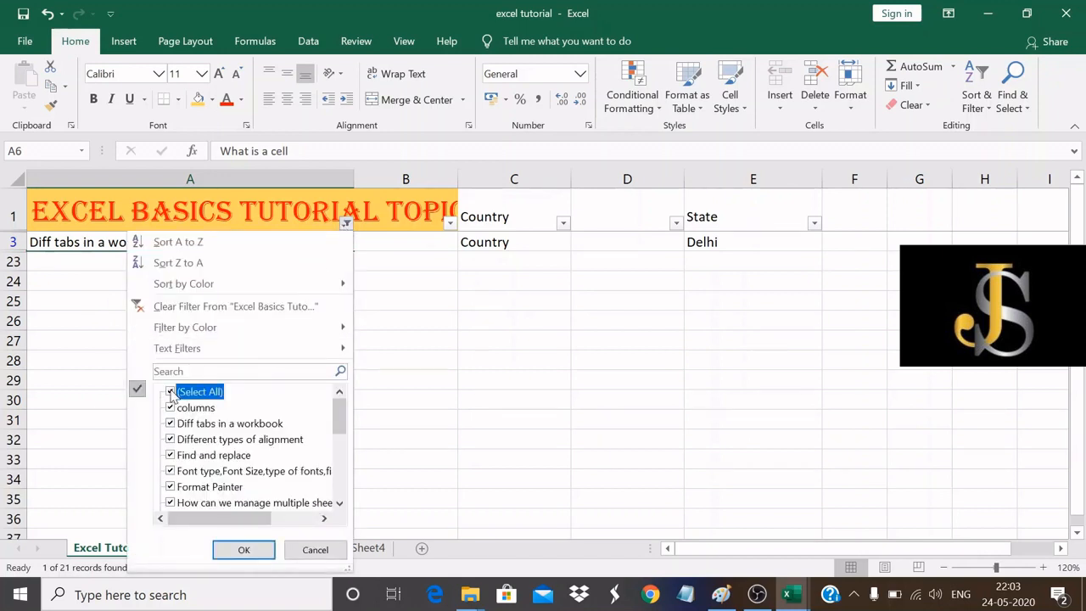
click(246, 552)
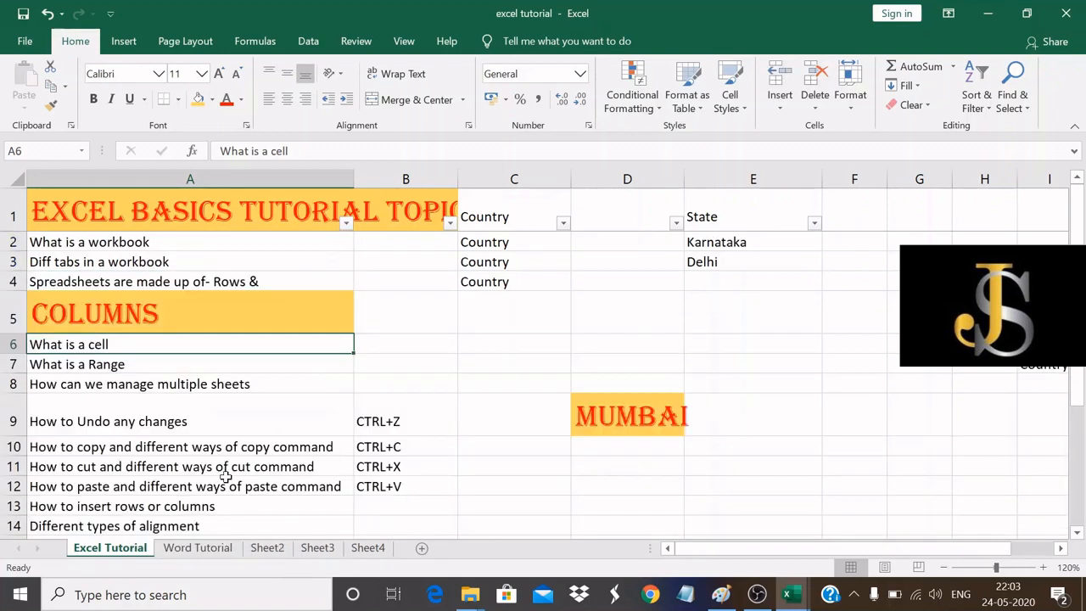
Go to the freeze panes topic in cell A21 and turn off the filters on the header row.
scroll(471, 337, down, 3)
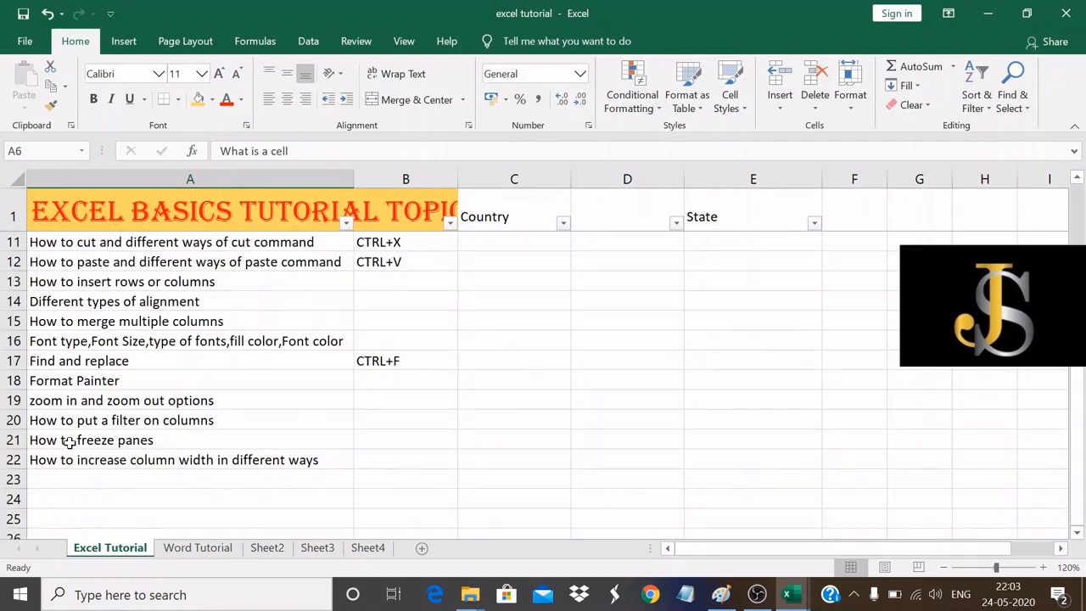
click(177, 443)
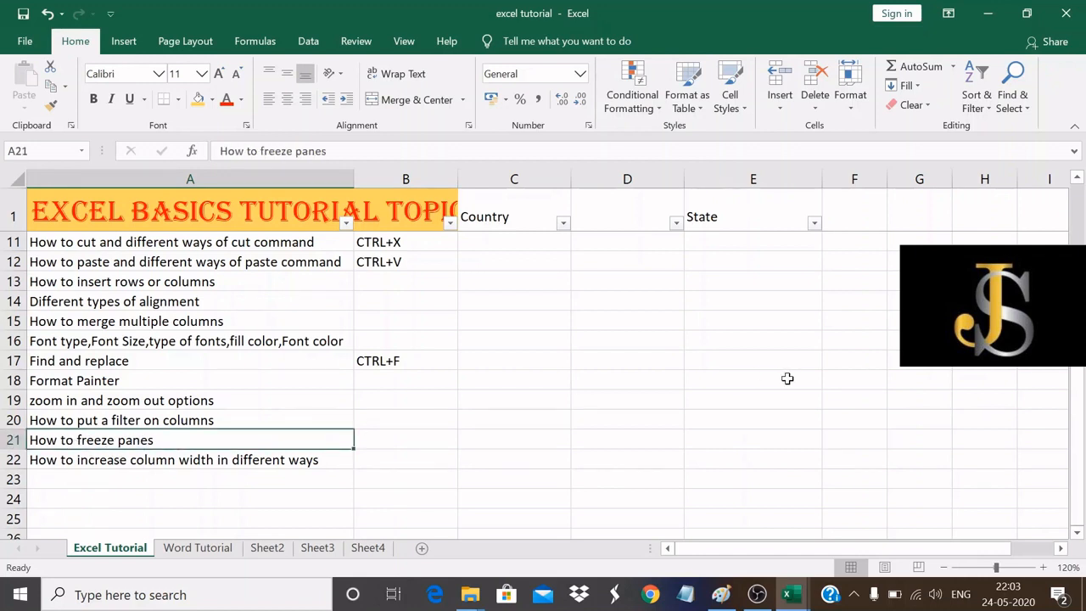
scroll(661, 360, up, 3)
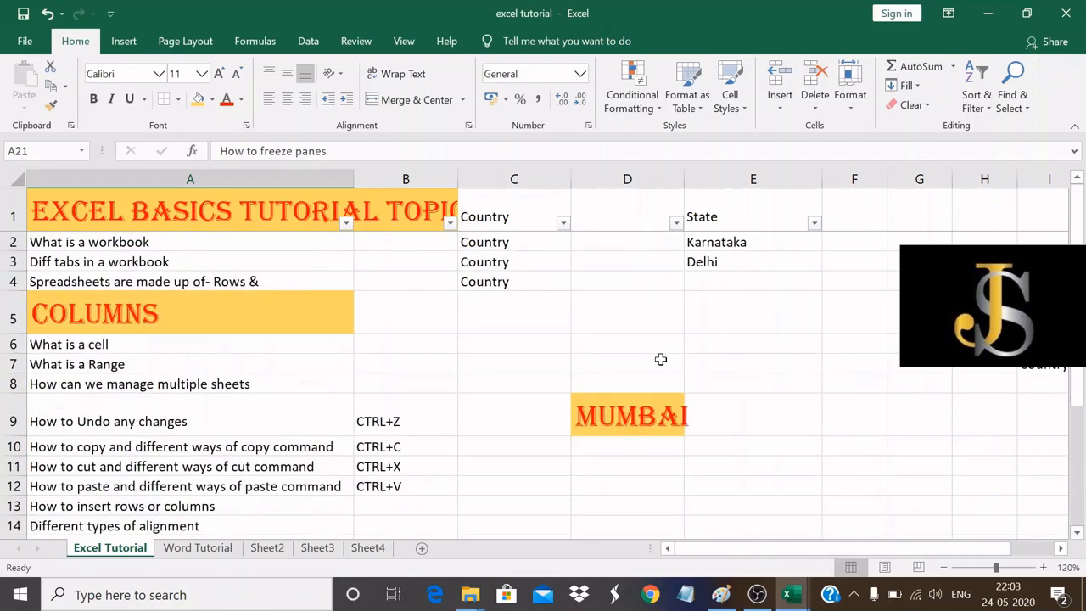
click(975, 100)
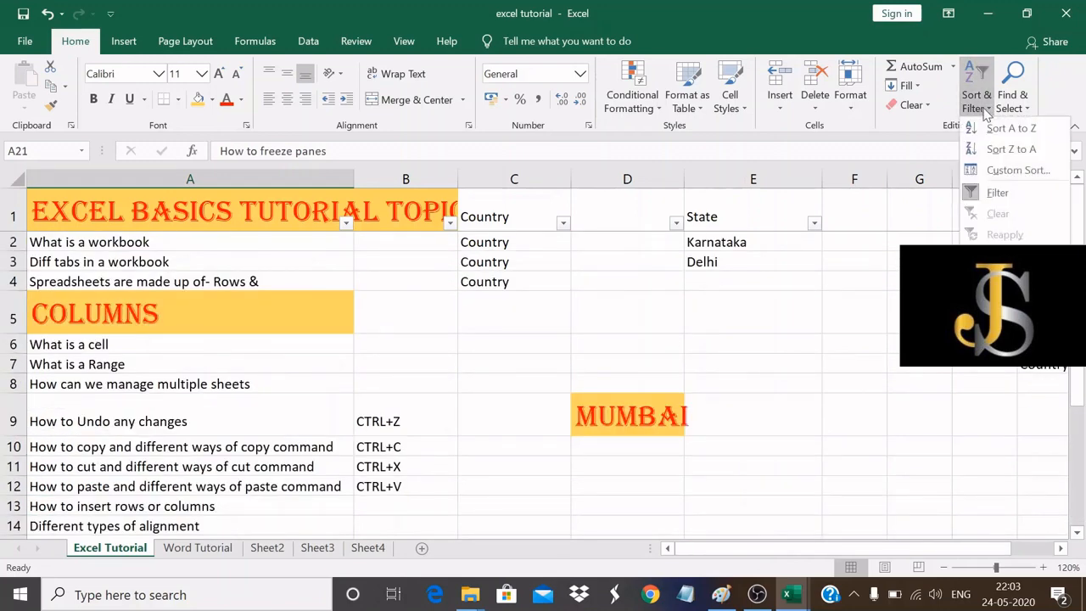
click(998, 195)
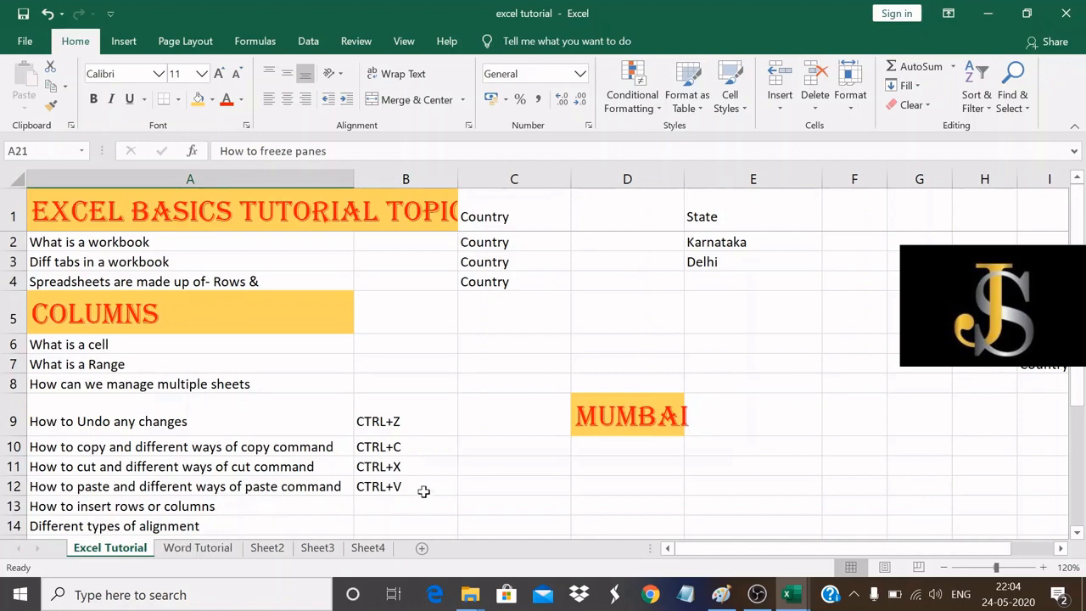
Open Sheet2 and zoom it in to 150%.
scroll(496, 414, down, 2)
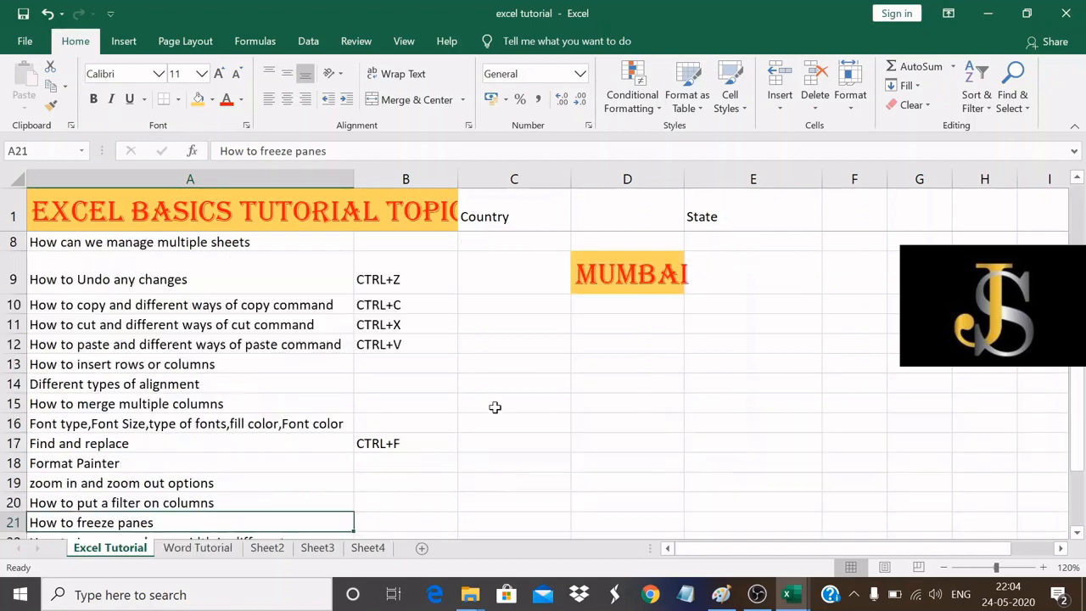
click(278, 556)
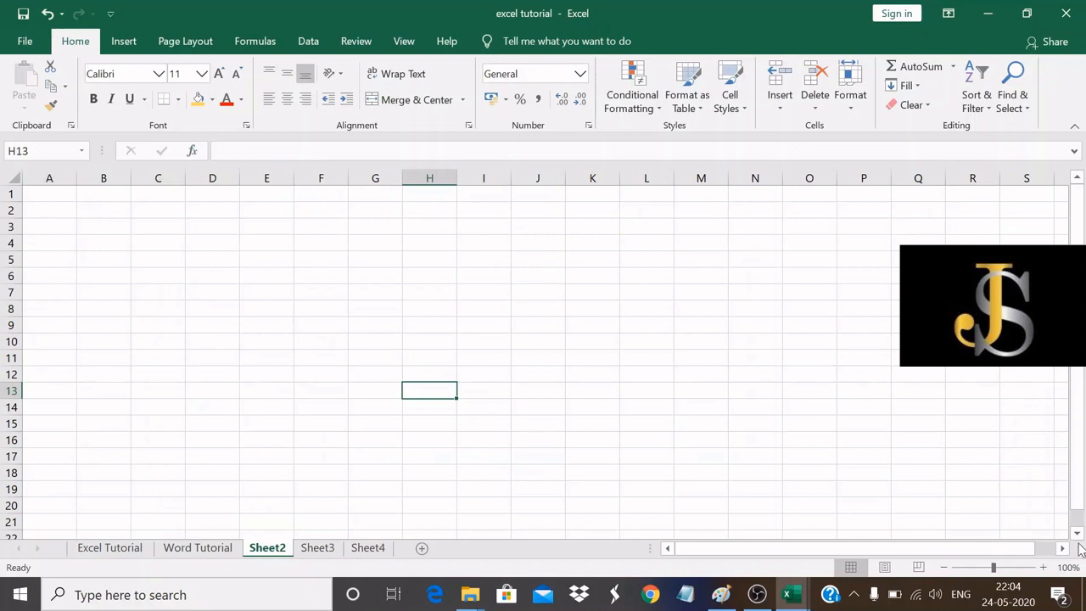
click(1043, 567)
click(1043, 566)
click(1043, 567)
click(1043, 567)
click(1043, 567)
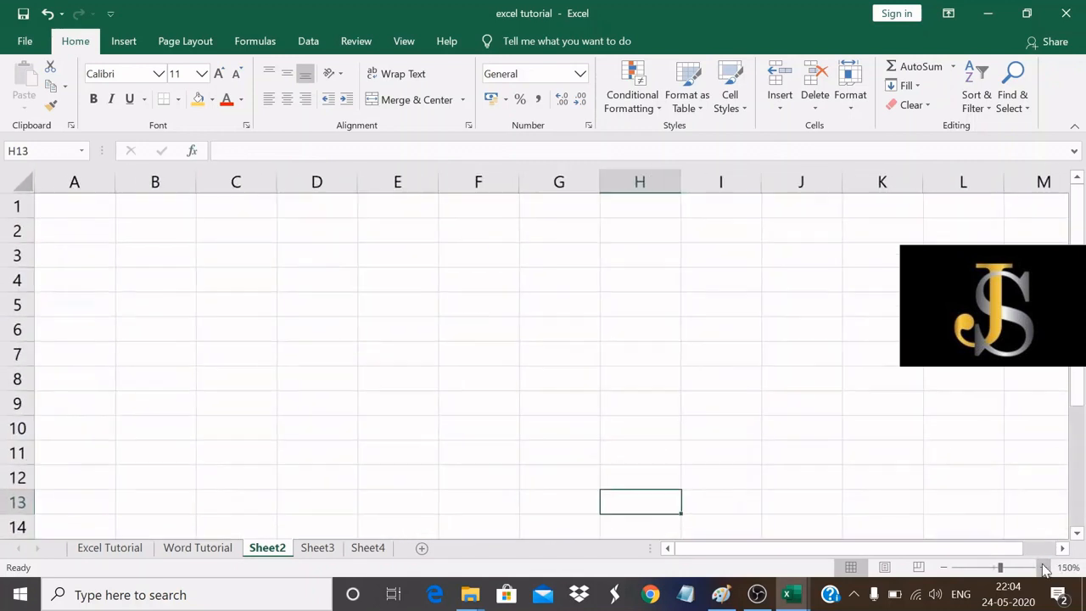
Enter the headers "Numbers" in A1 and "Alphabets" in B1, and widen columns A and B slightly.
click(84, 203)
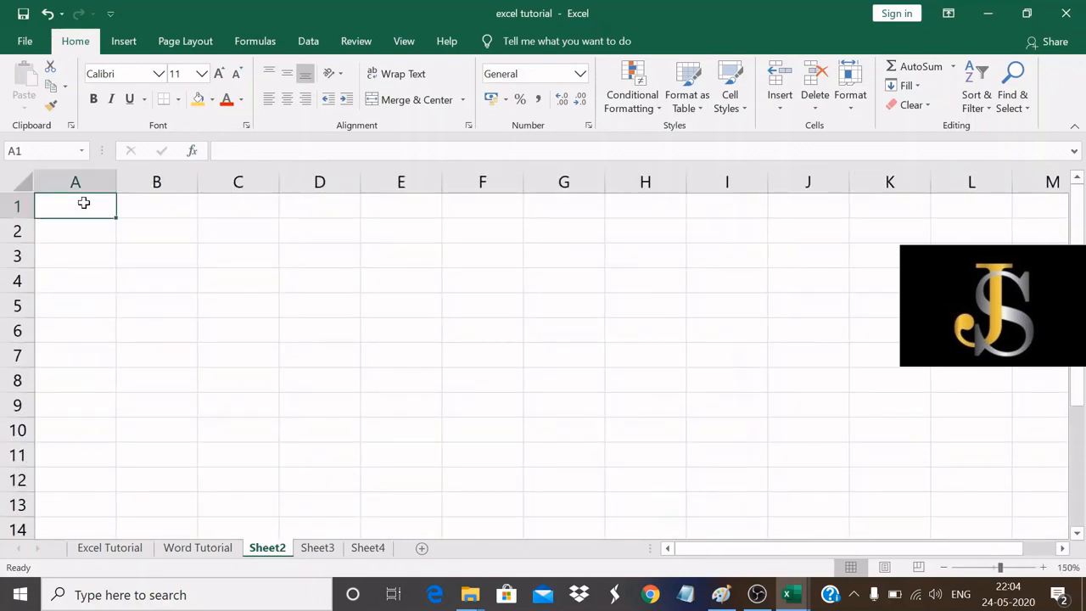
text(Numbers)
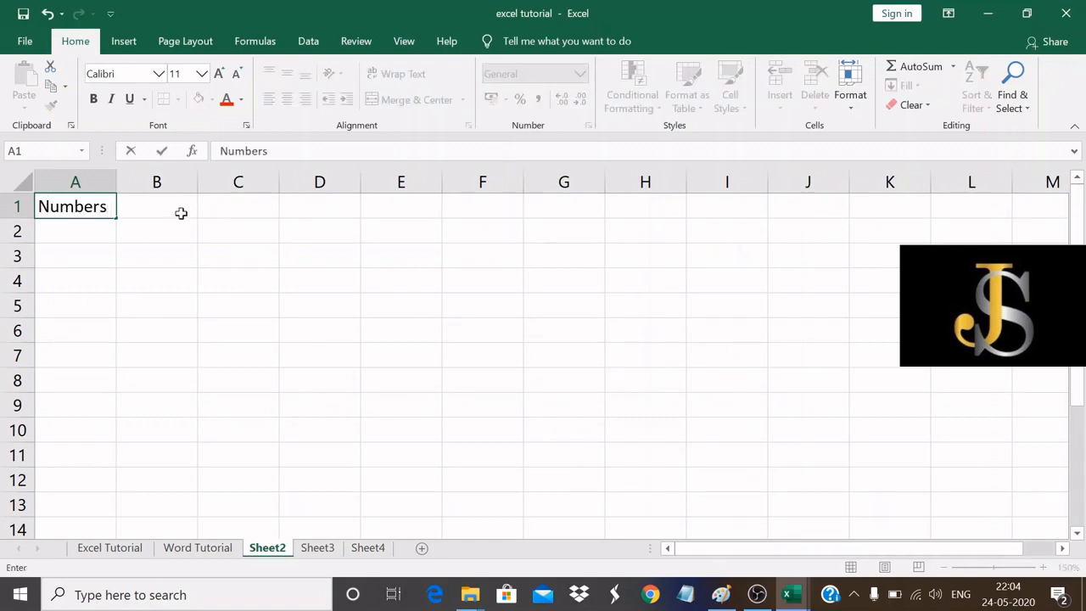
click(181, 213)
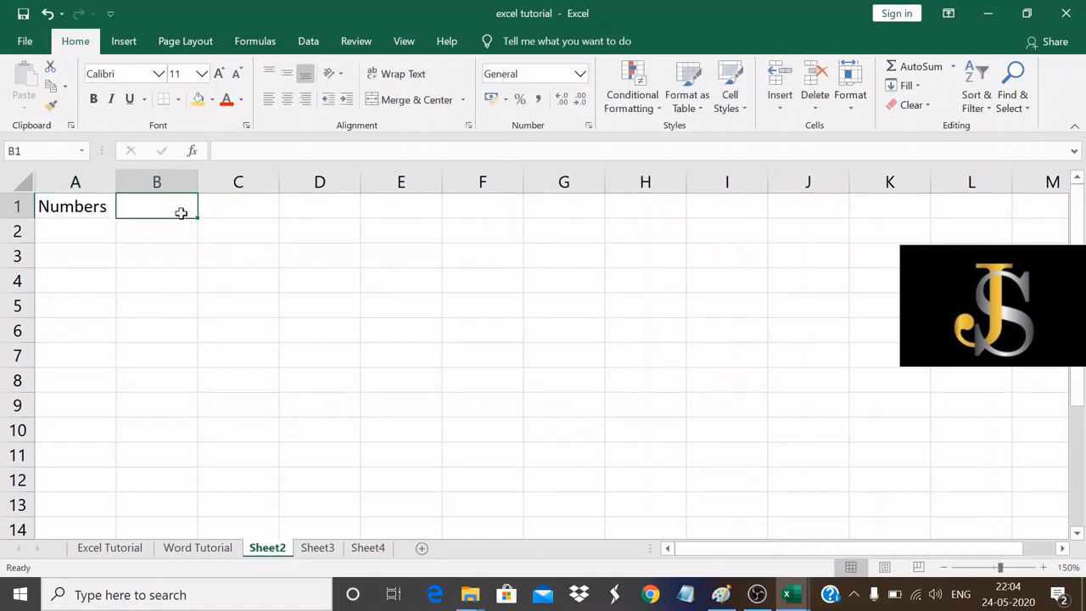
text(Alphabets)
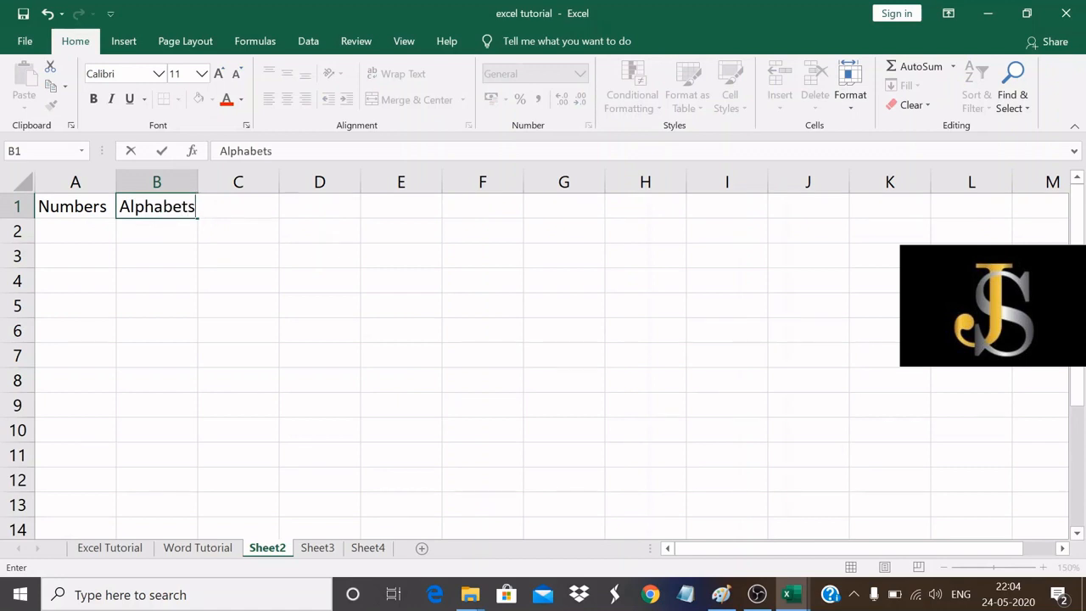
click(338, 216)
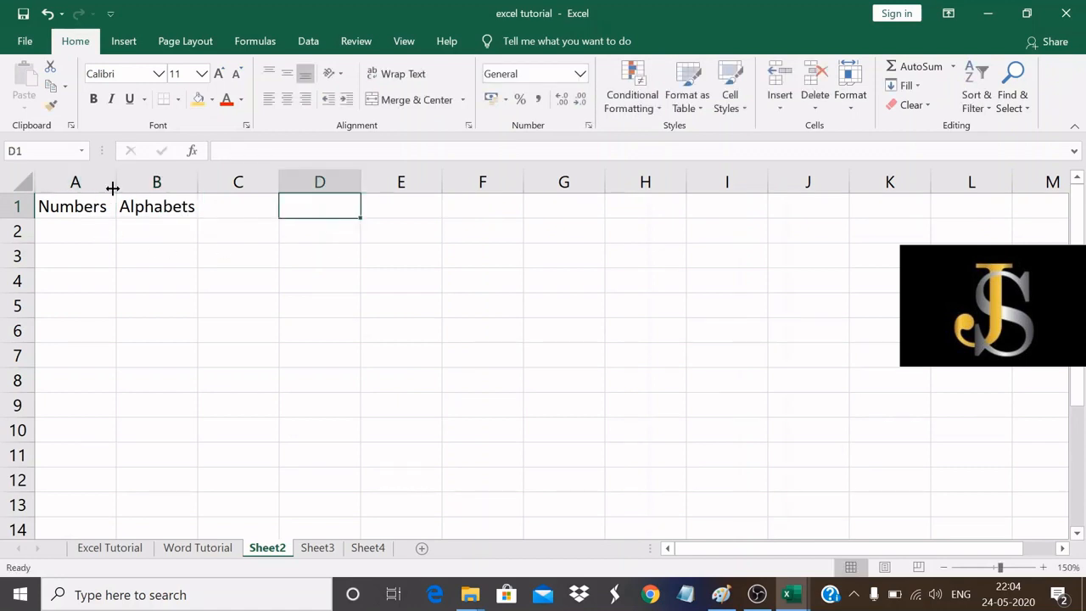
drag(119, 182, 128, 183)
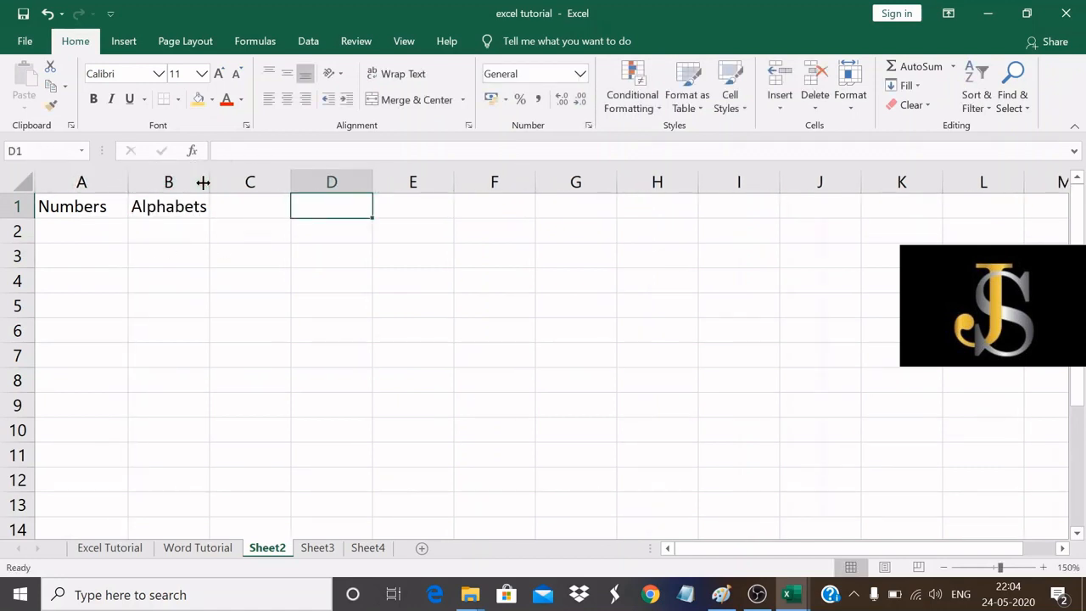
drag(203, 183, 219, 183)
Enter 1 in cell A2 under Numbers and "a" in cell B2 under Alphabets.
click(97, 228)
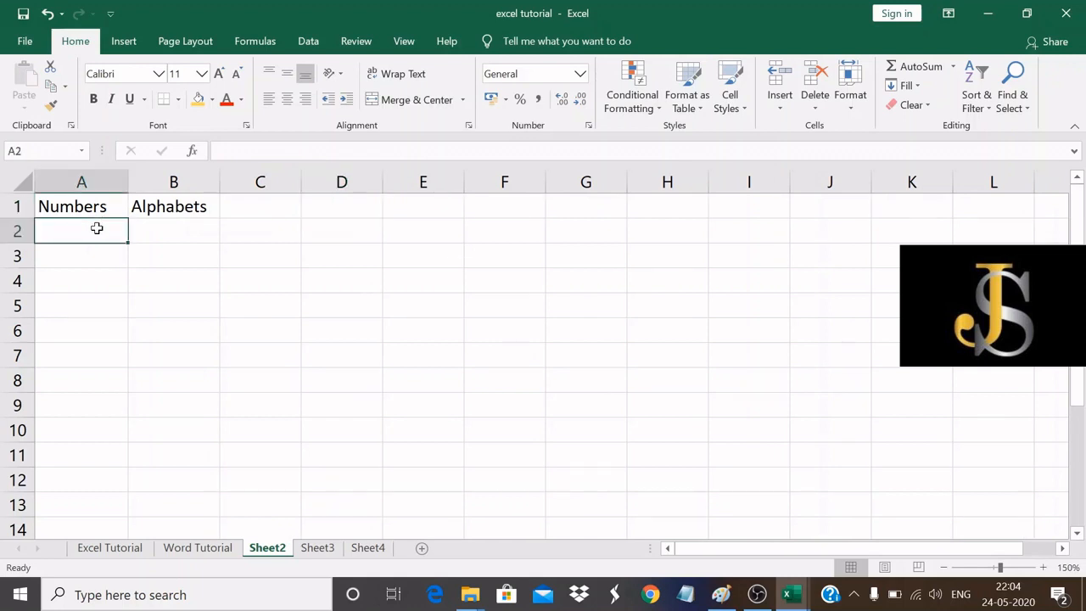
text(1)
click(199, 298)
click(176, 227)
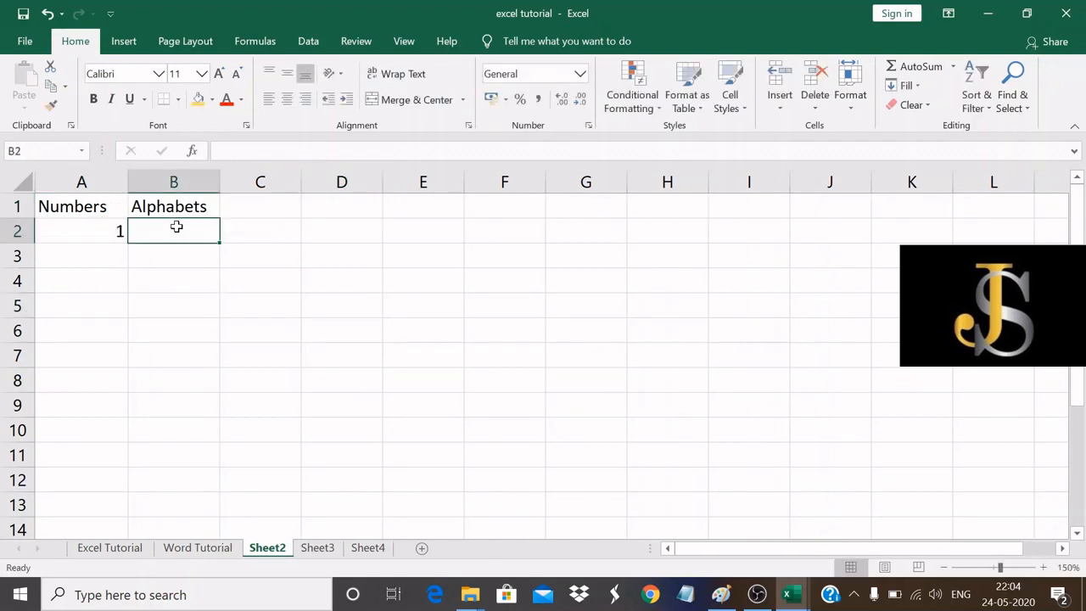
text(a)
click(373, 271)
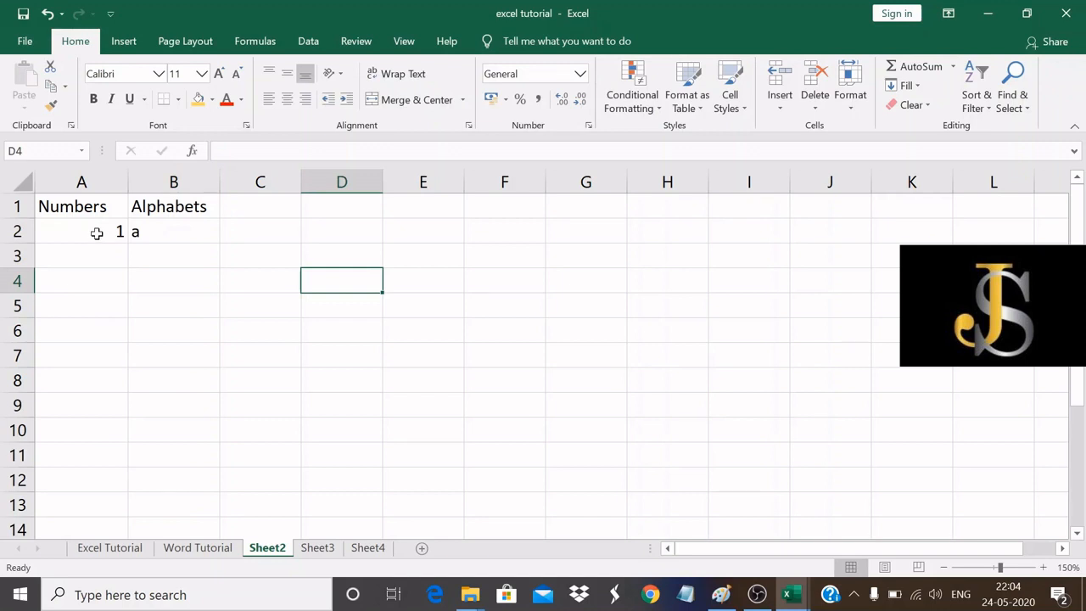
Fill the value 1 from cell A2 down the Numbers column to A11.
click(96, 233)
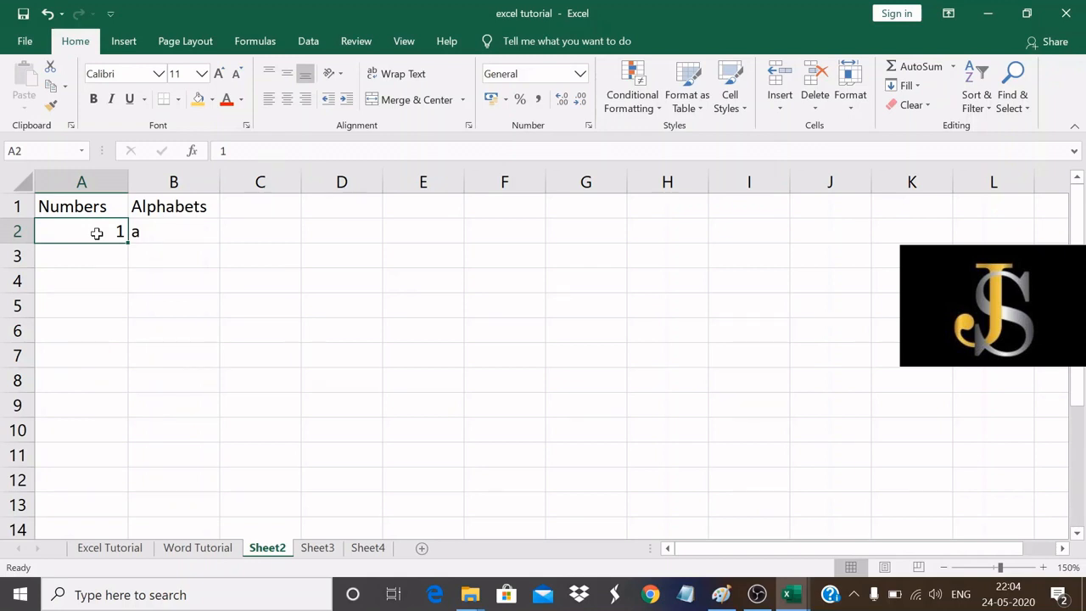
click(168, 297)
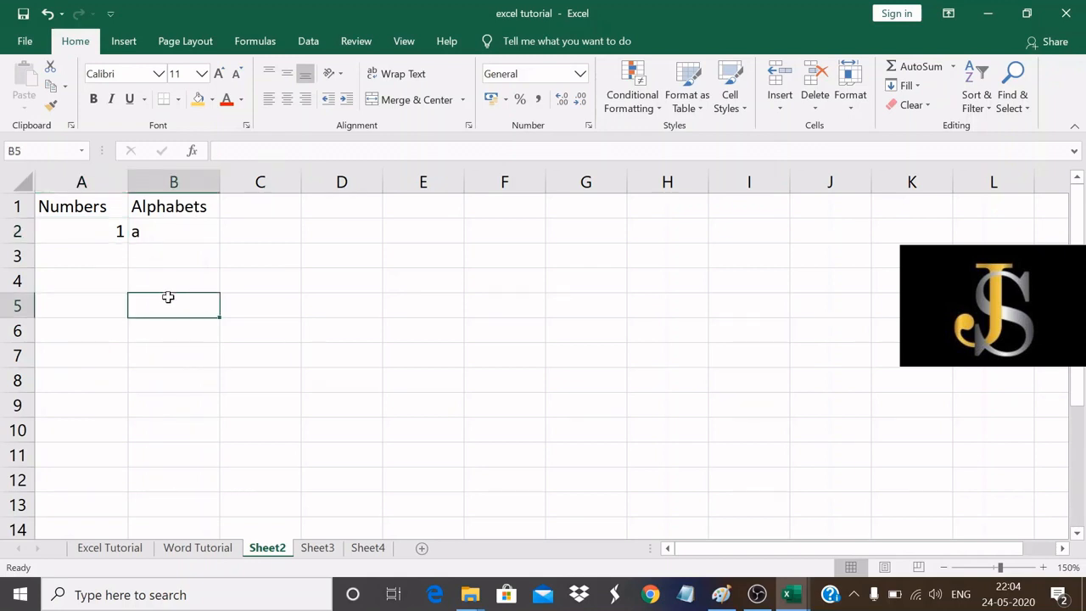
click(74, 234)
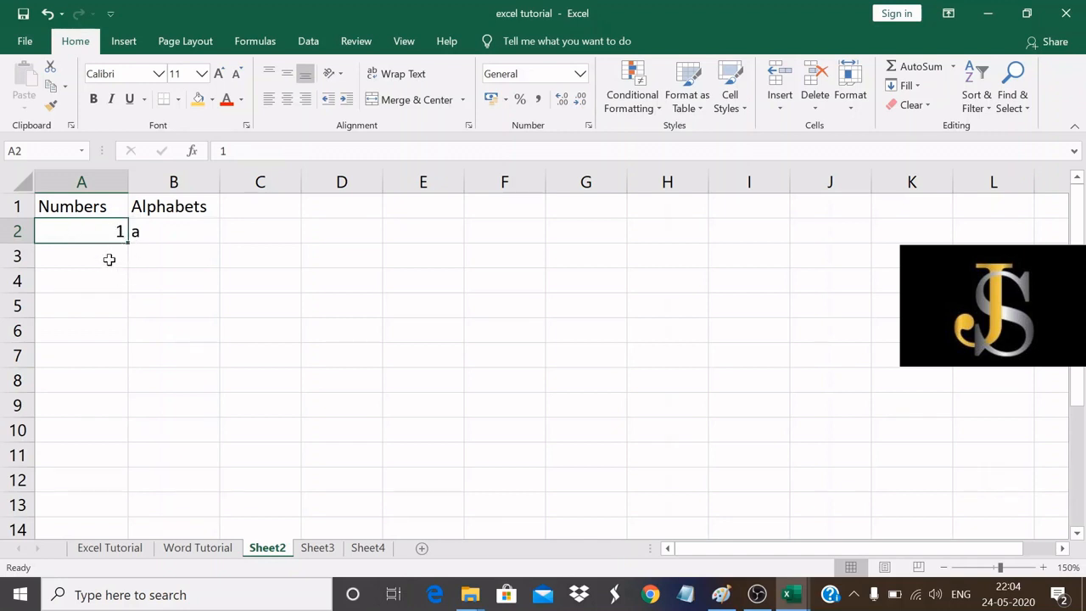
drag(110, 259, 97, 434)
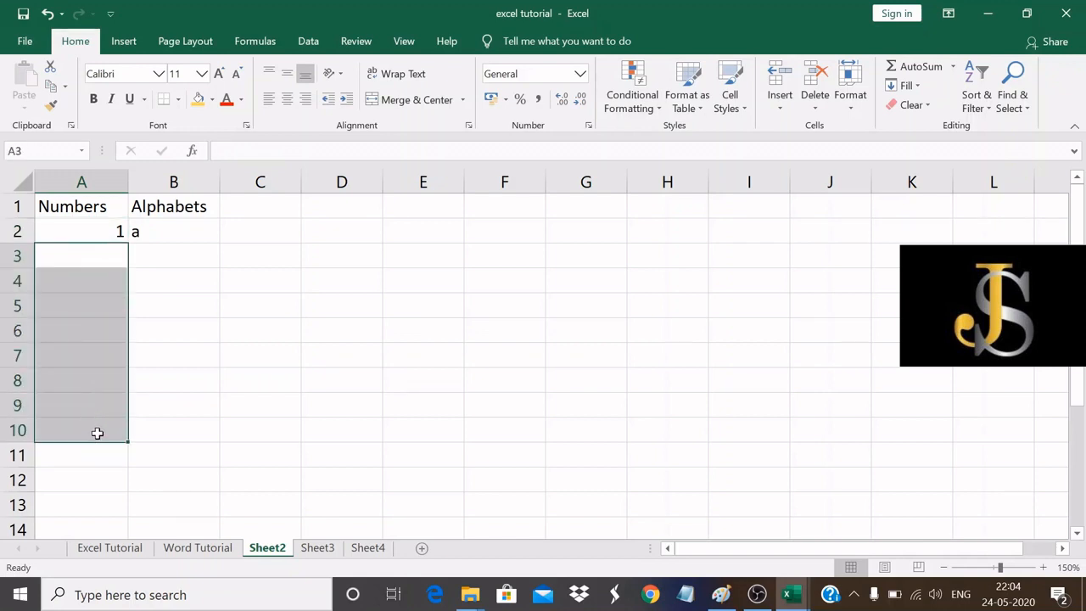
click(99, 229)
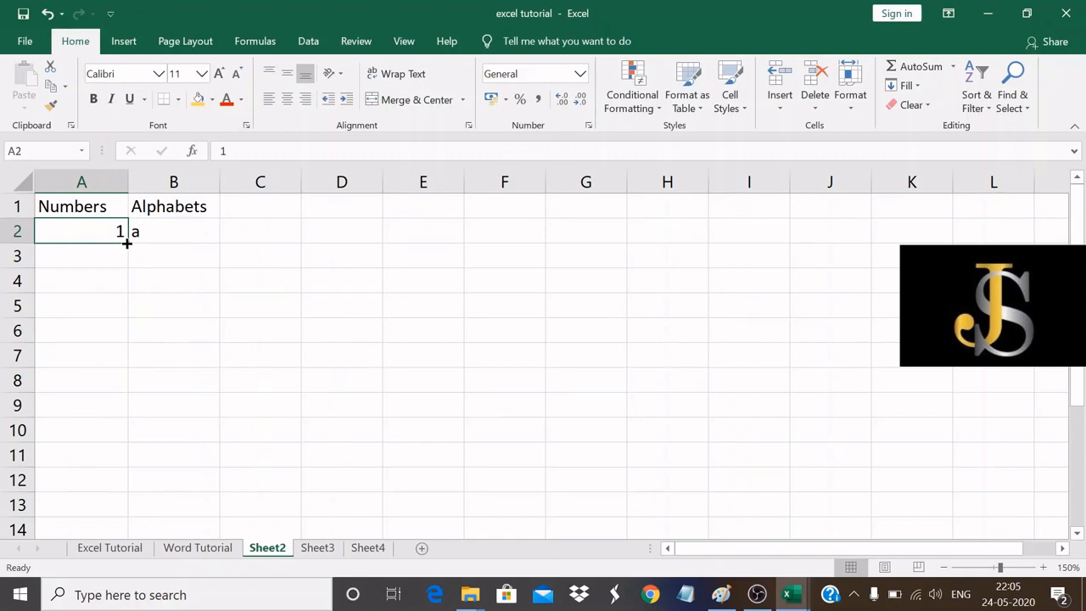
drag(128, 244, 131, 459)
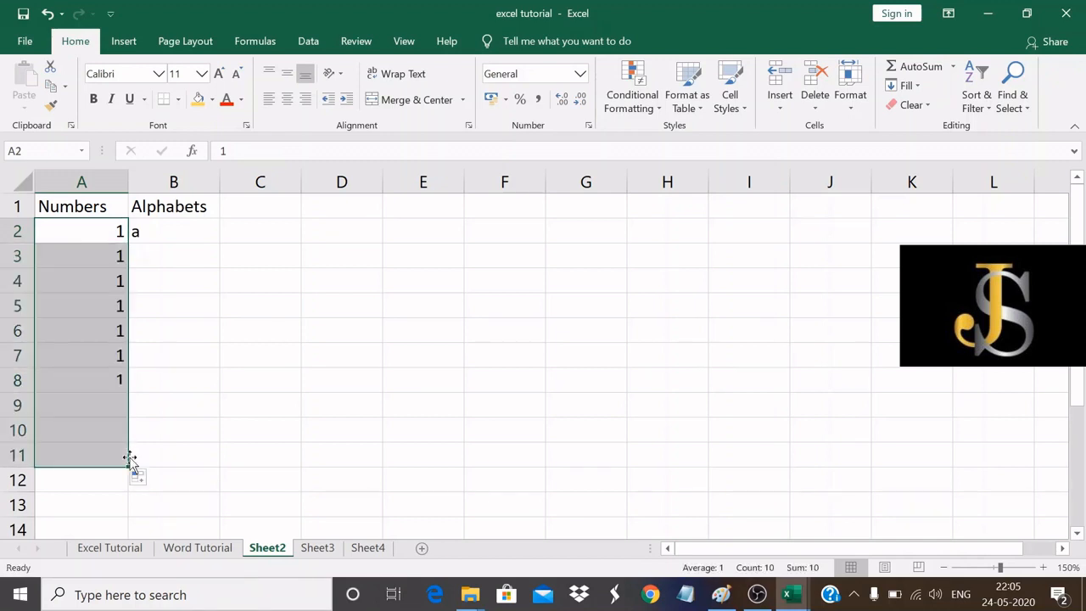
Fill the letter "a" from cell B2 down the Alphabets column to B11.
click(167, 235)
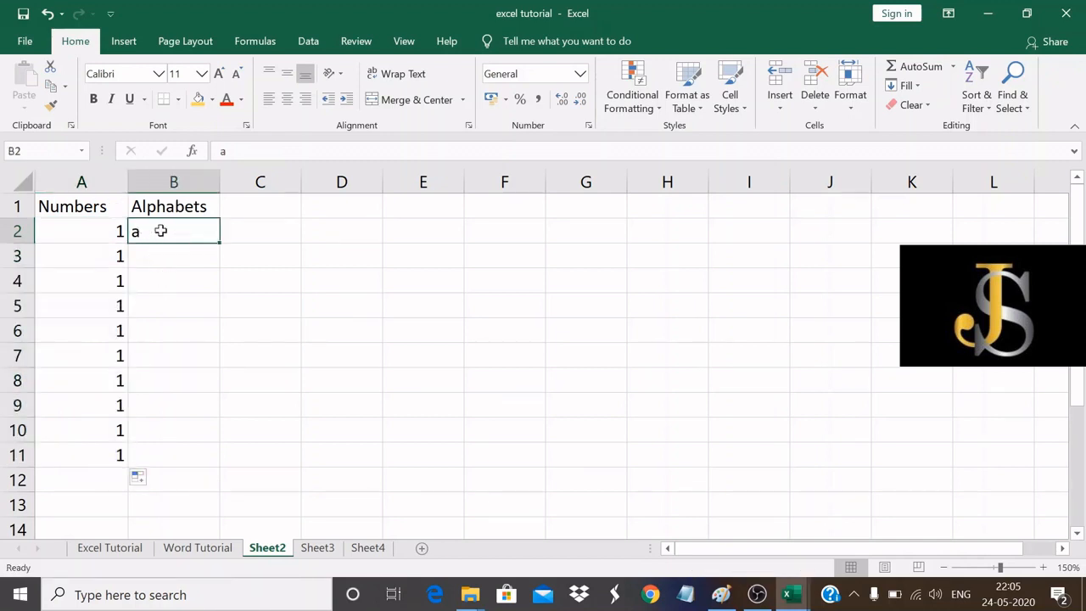
drag(219, 244, 211, 463)
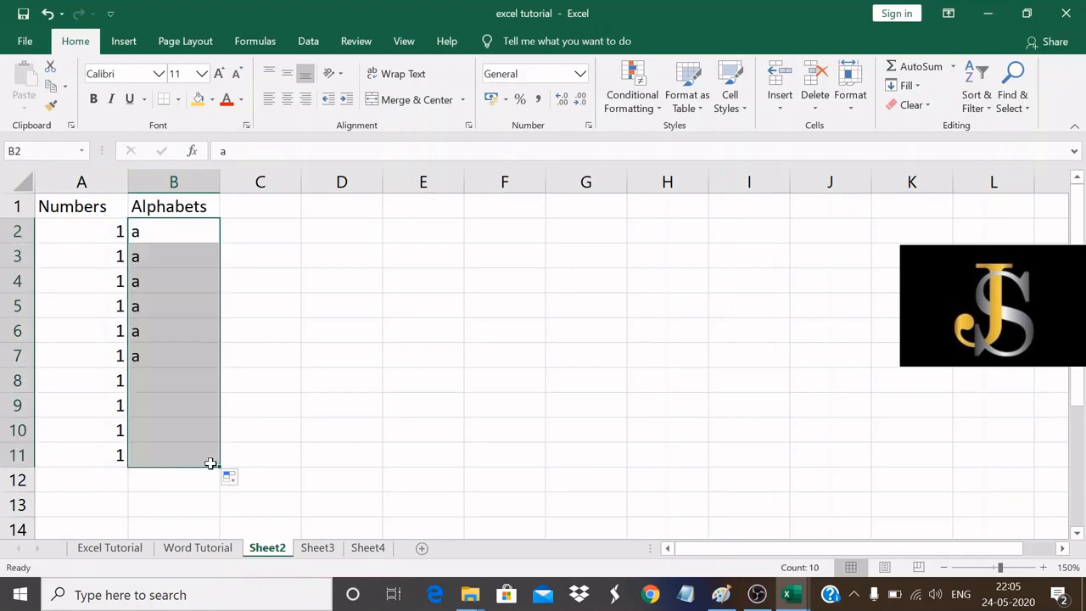
click(264, 403)
Extend the entries in A11:B11 down one row with the fill handle, giving 2 and "a" in row 12.
drag(77, 453, 170, 455)
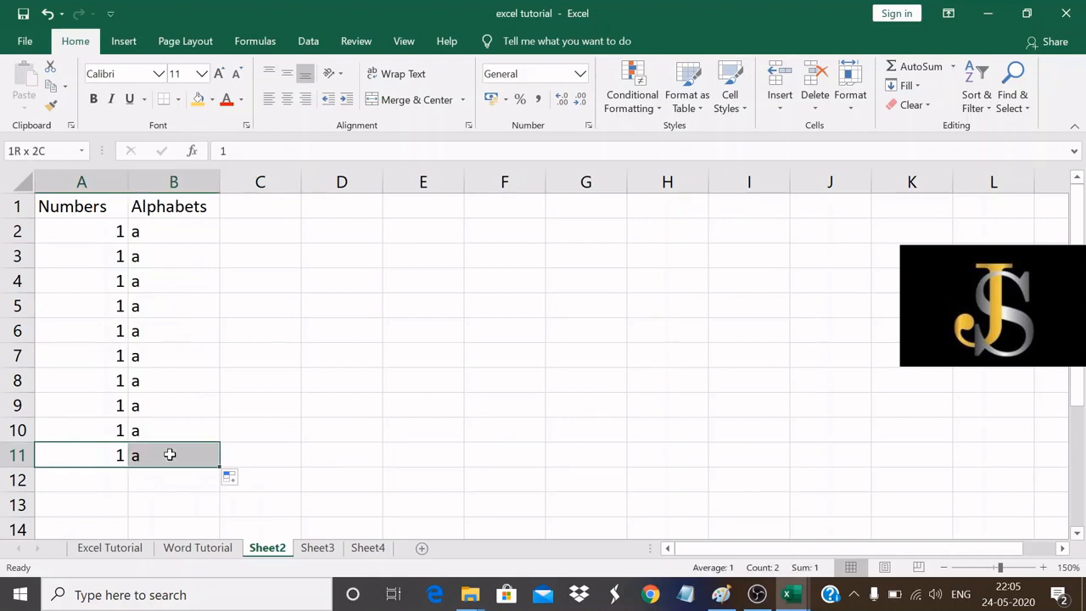
click(343, 455)
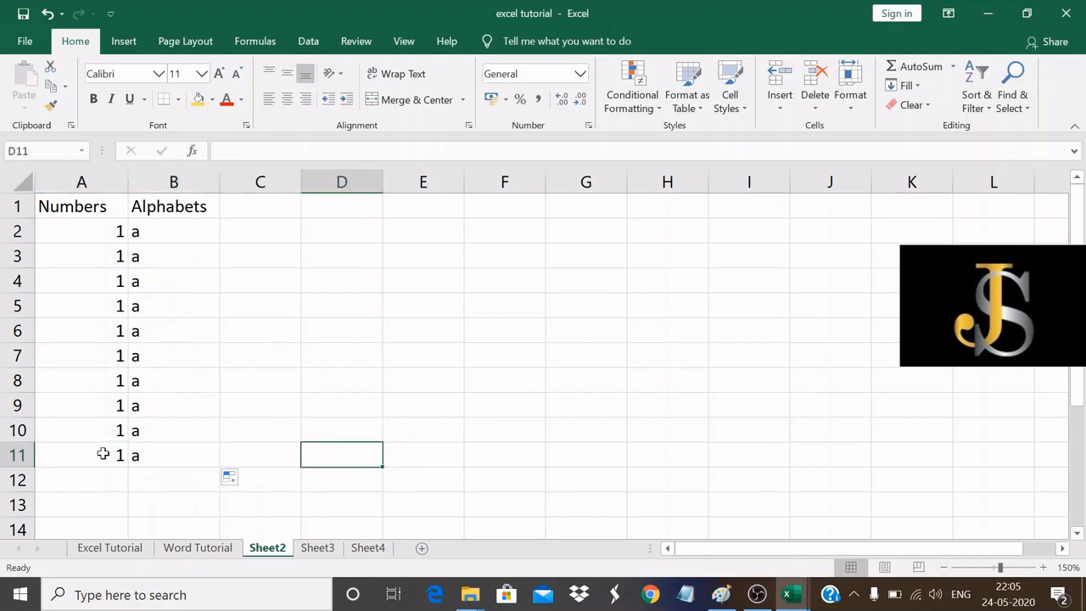
drag(103, 455, 218, 494)
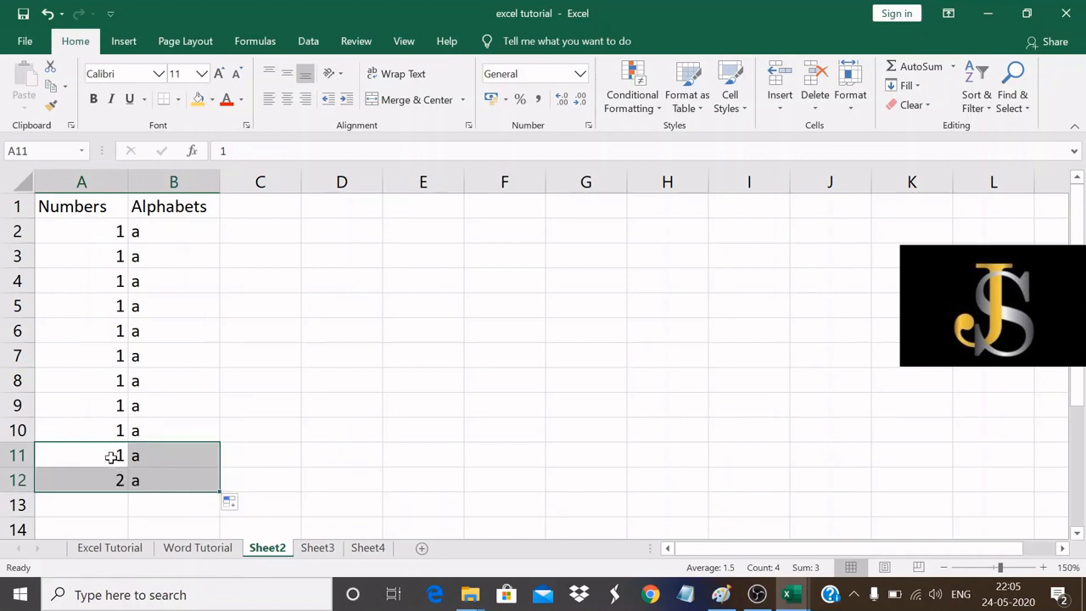
click(266, 462)
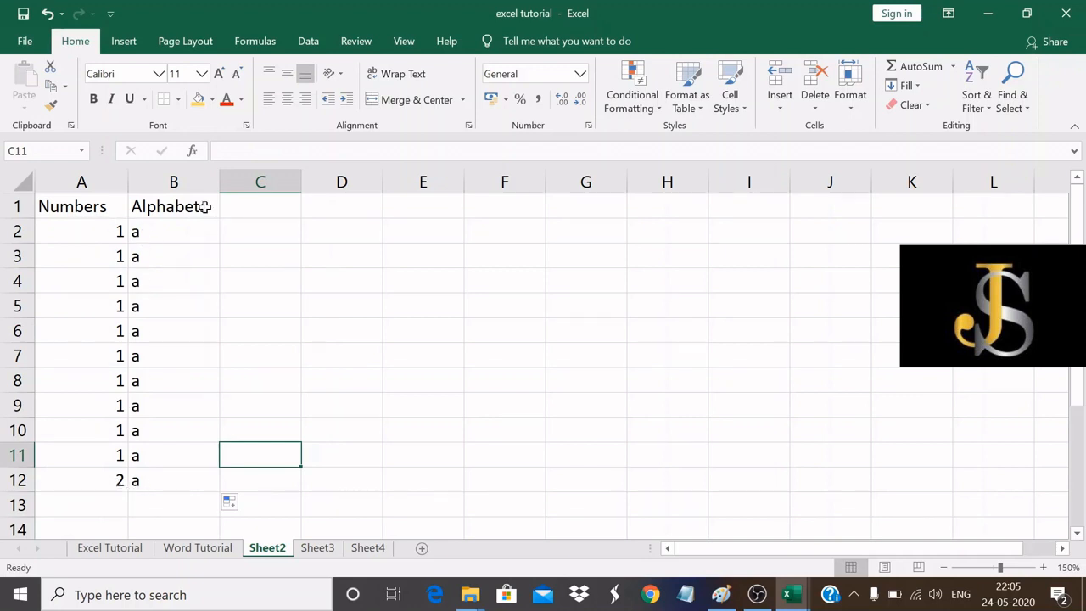
Look through the lower rows of Sheet2 to check whether the header row stays in view.
click(450, 407)
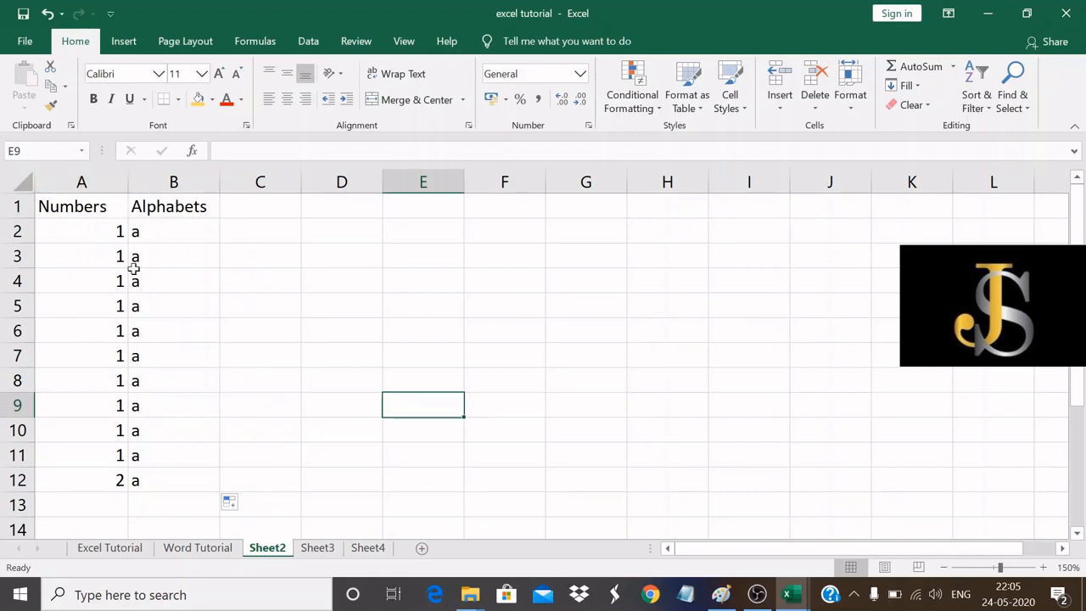
scroll(349, 318, down, 4)
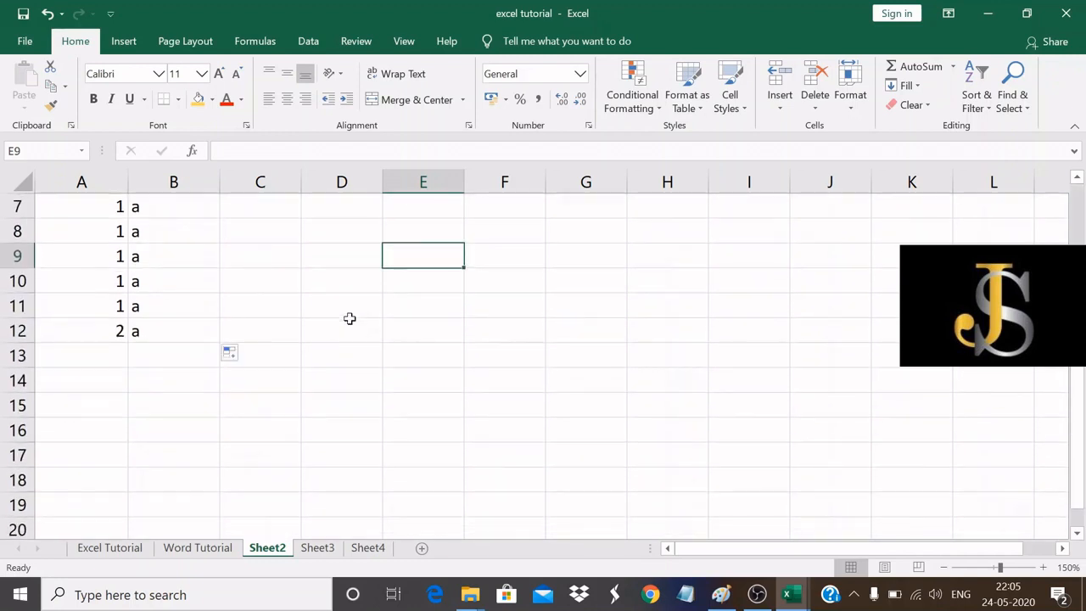
scroll(349, 318, down, 2)
scroll(349, 317, up, 4)
drag(158, 204, 160, 306)
click(314, 308)
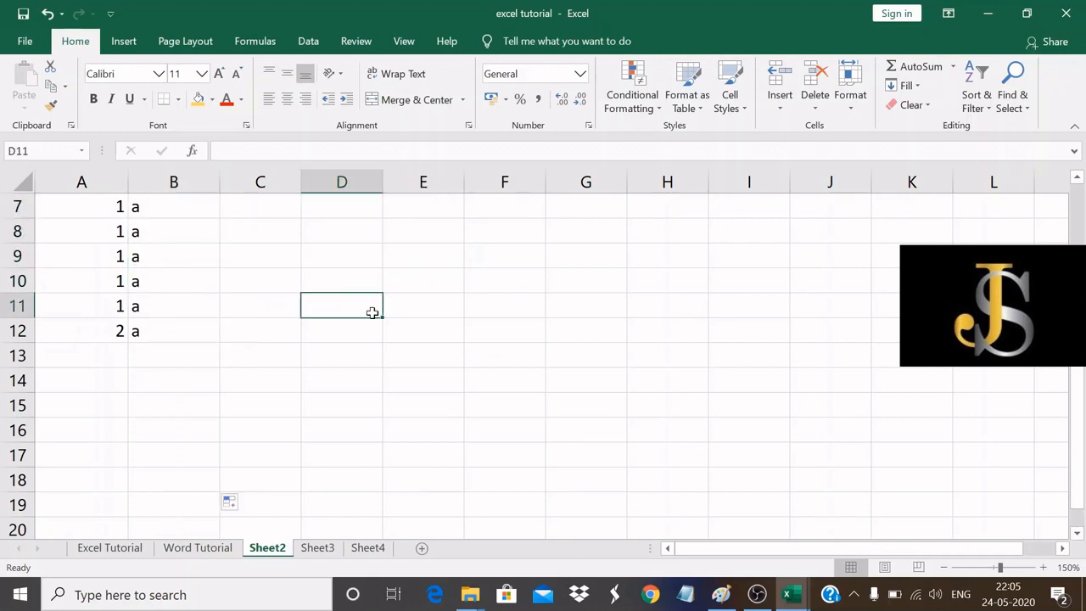
Freeze the top row of Sheet2, which holds the Numbers and Alphabets headers.
scroll(372, 312, up, 2)
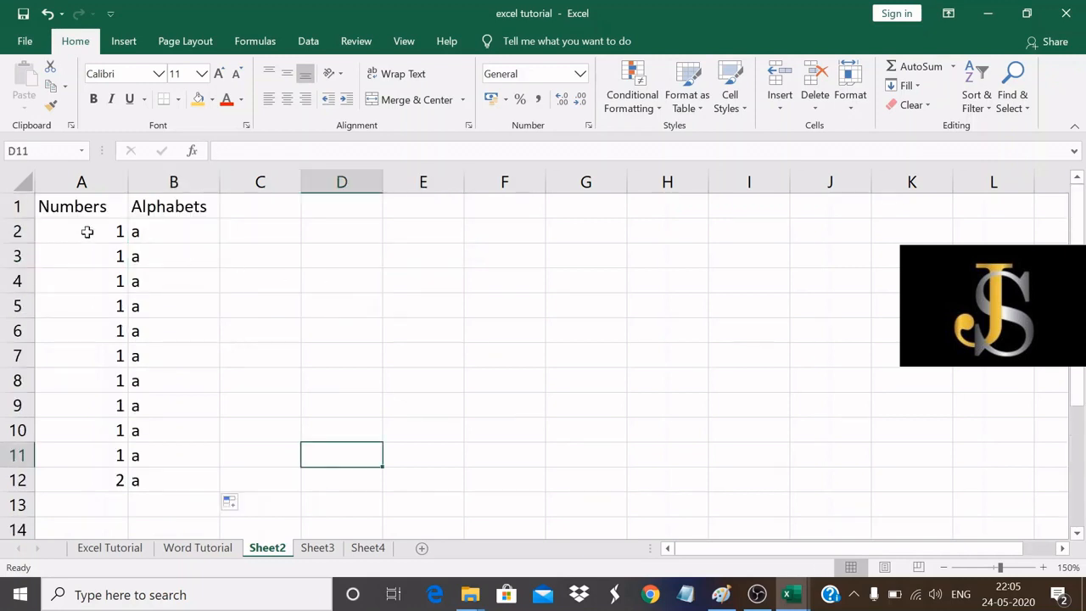
click(13, 205)
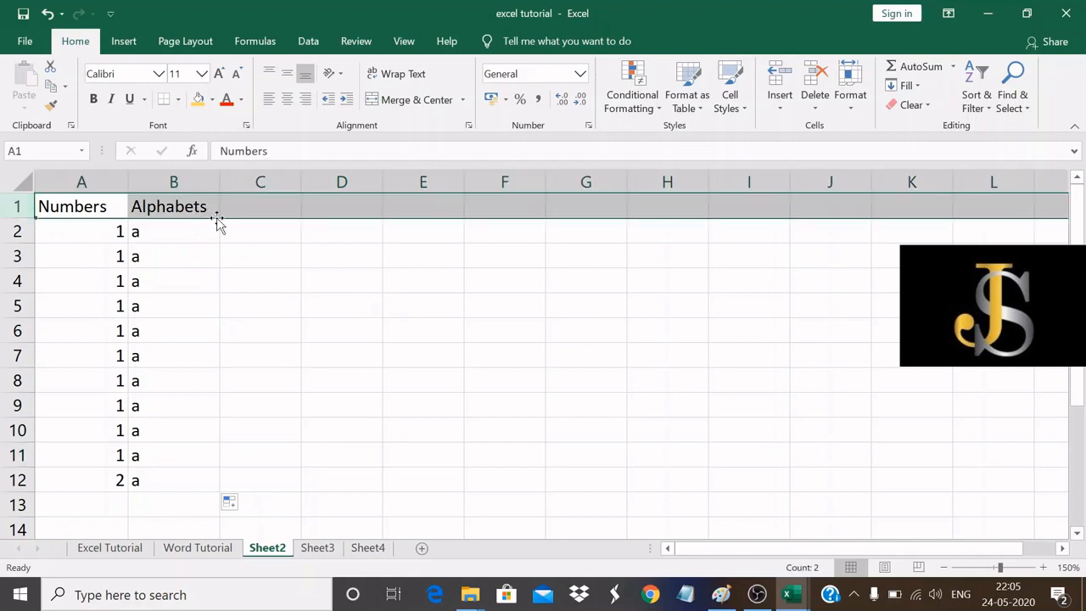
click(415, 46)
click(575, 106)
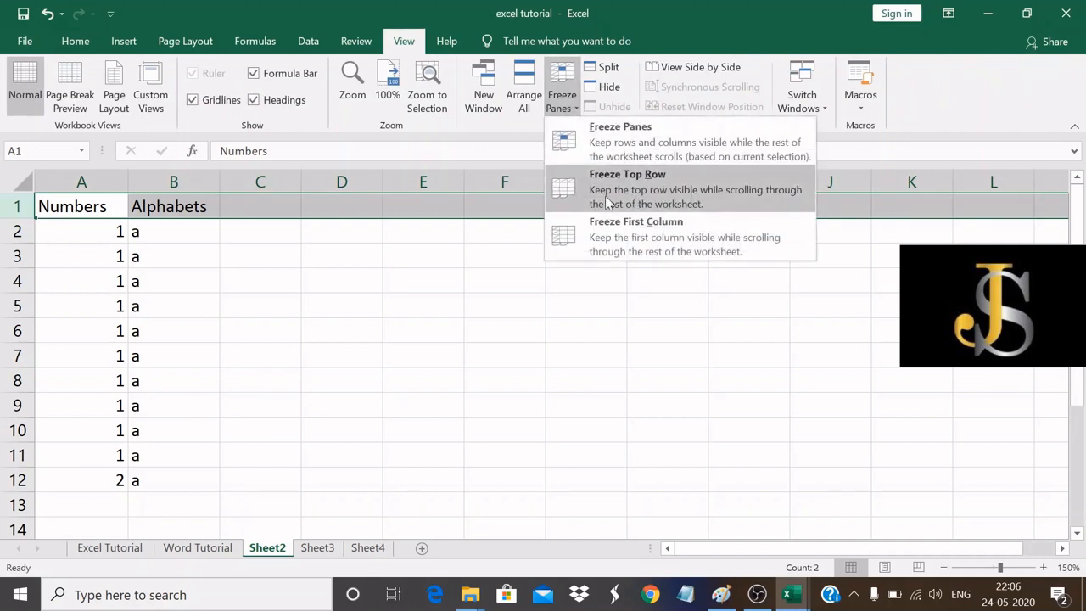
click(668, 195)
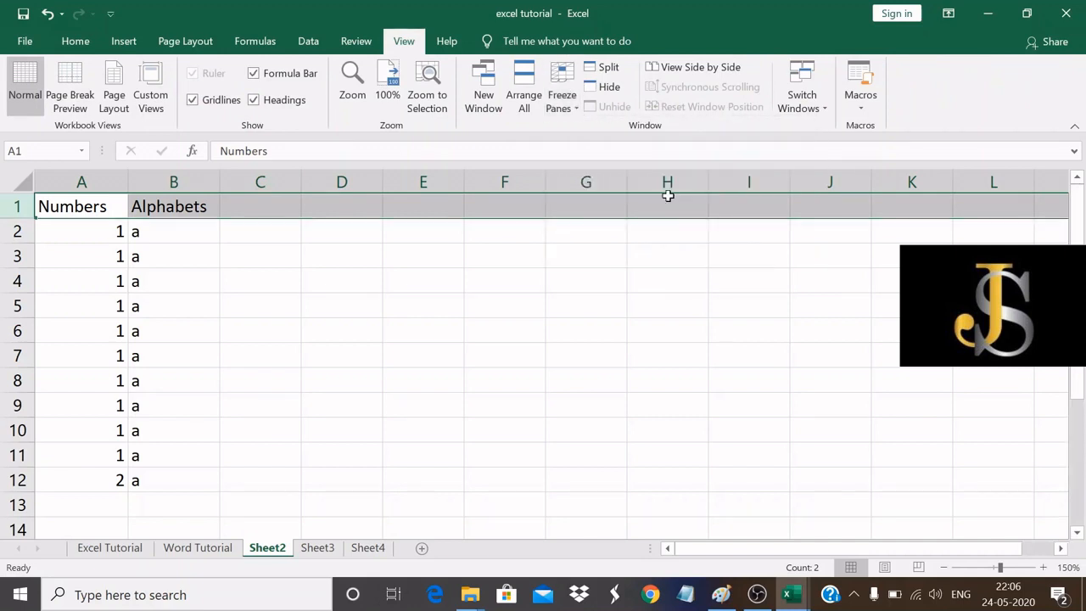
click(467, 283)
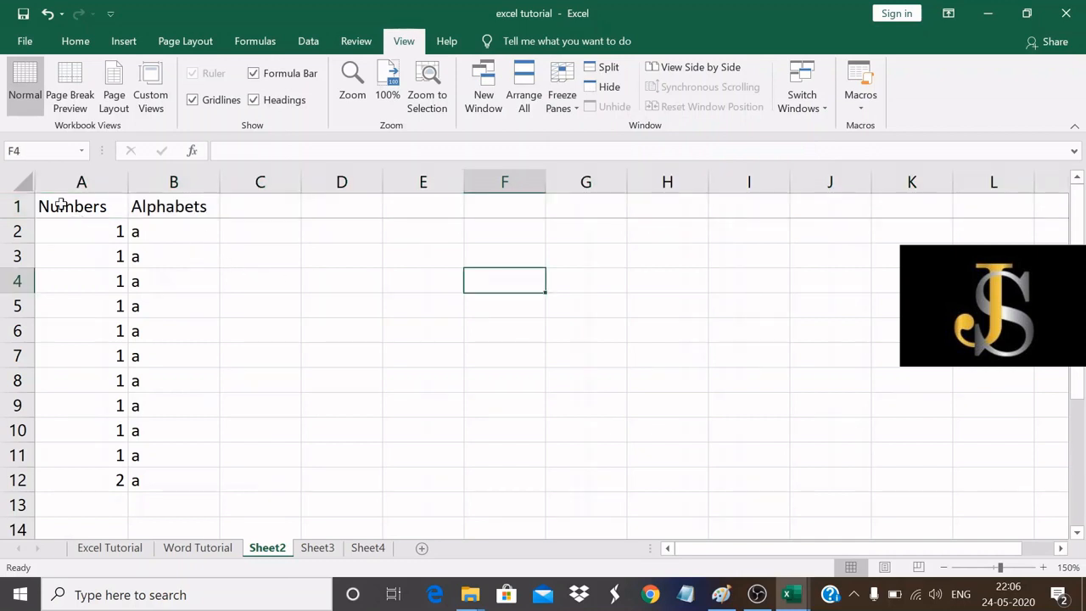
Apply the gold fill colour to header cells A1:B1 on Sheet2 and check them against the lower rows.
drag(61, 203, 209, 206)
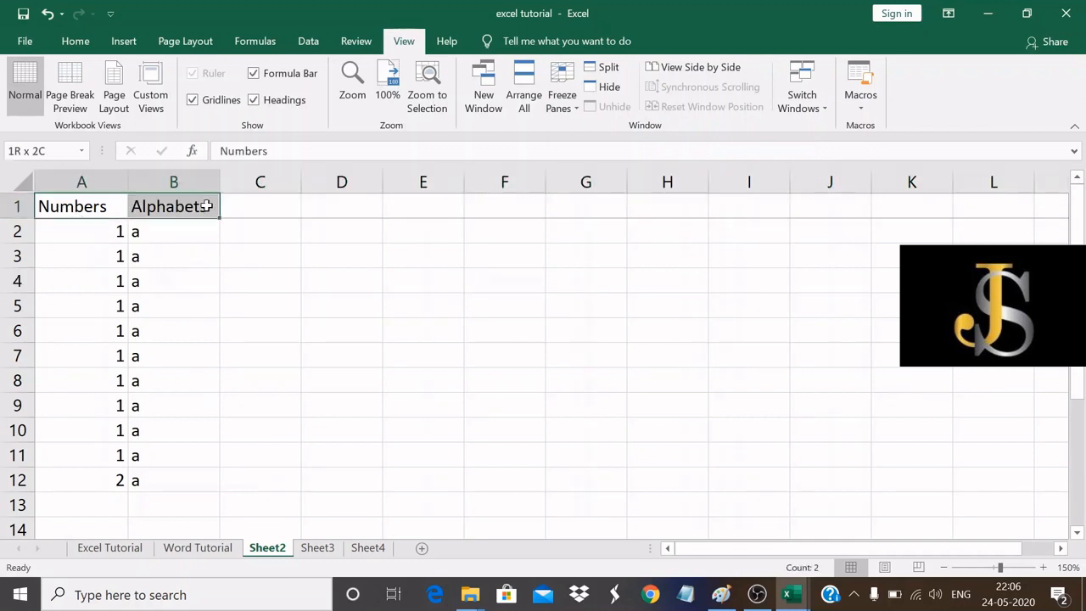
click(76, 41)
click(204, 102)
click(422, 386)
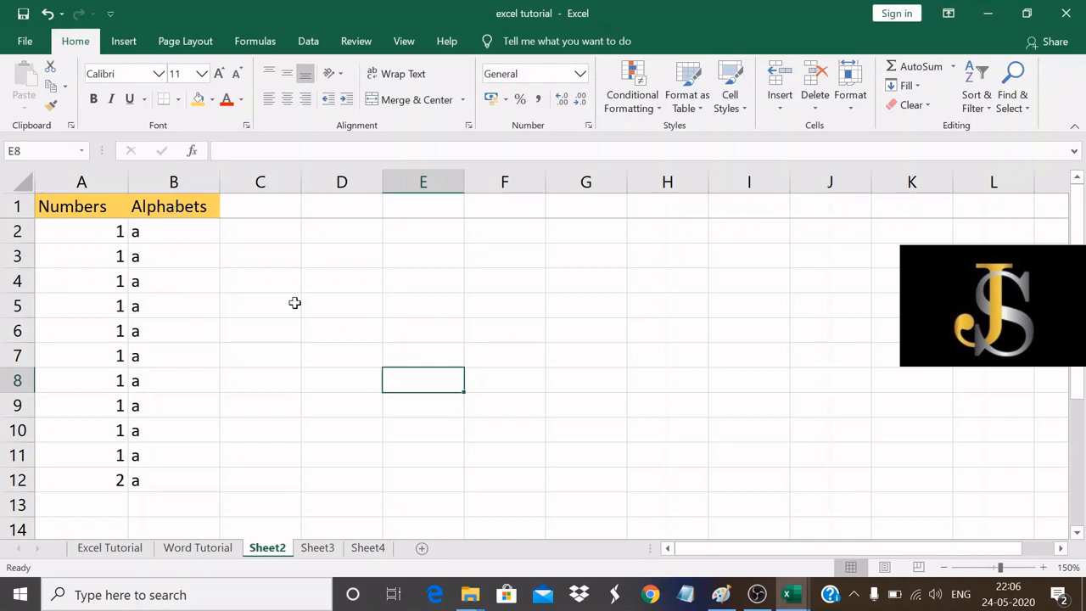
scroll(294, 303, down, 1)
scroll(294, 303, down, 1)
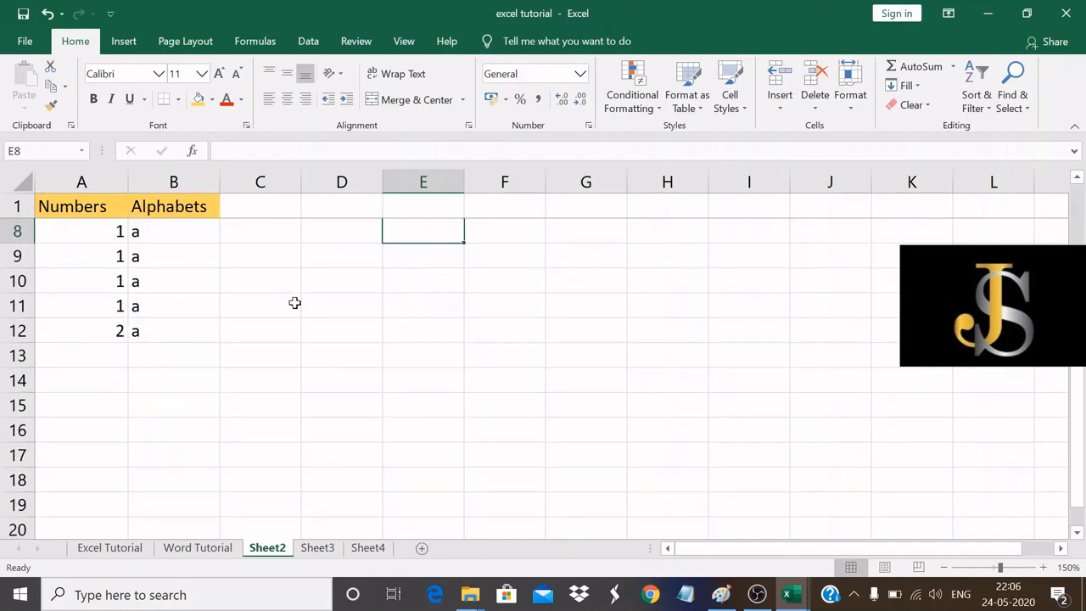
scroll(294, 303, down, 1)
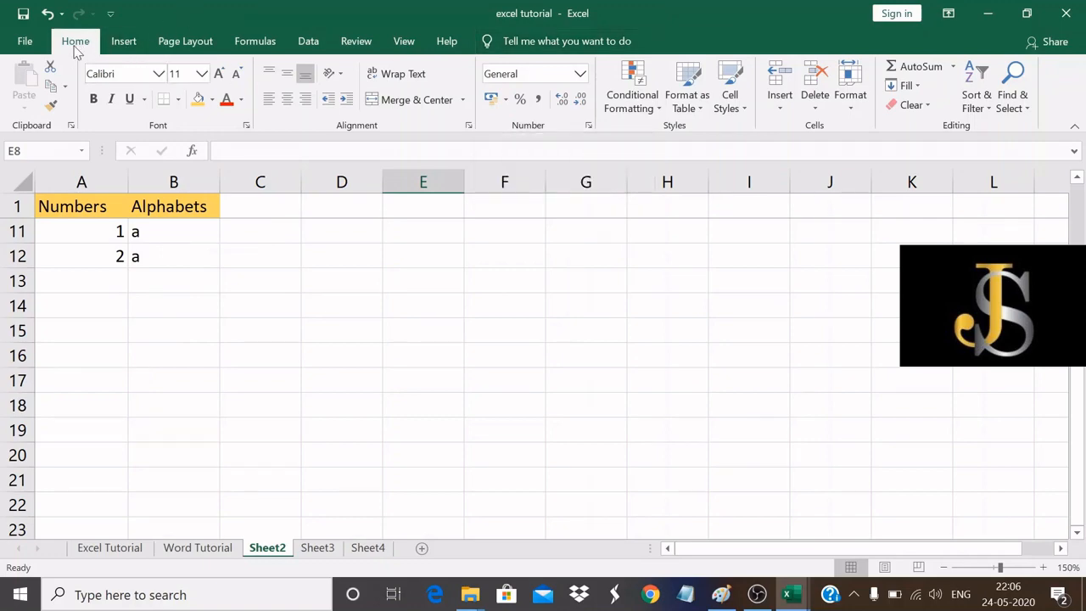
Go back to the Excel Tutorial sheet and review the topic list for the next topic, increasing column width.
click(98, 550)
scroll(334, 449, down, 1)
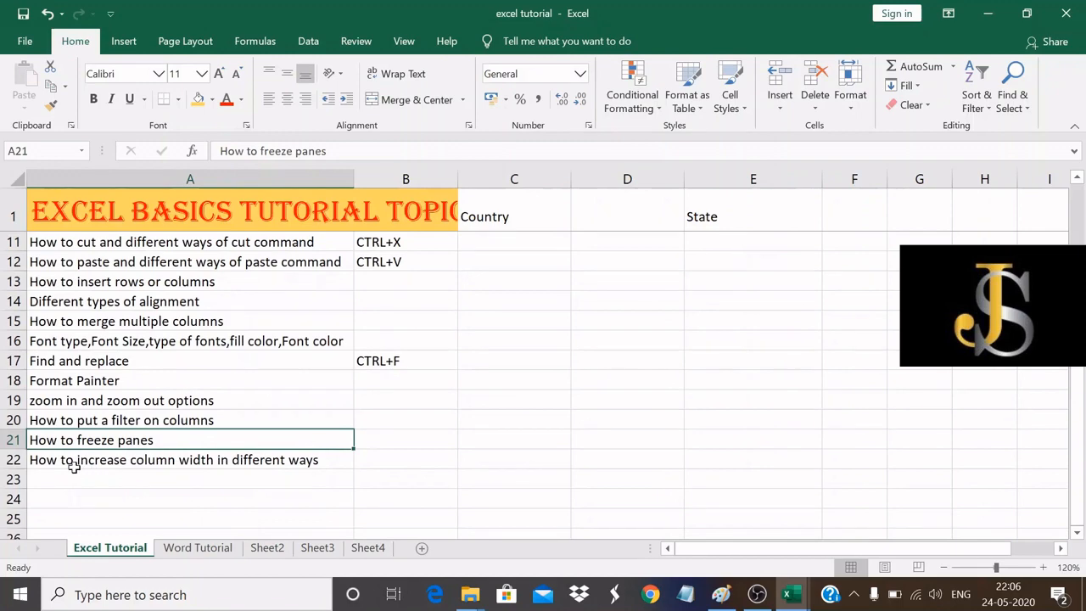
click(75, 465)
click(419, 461)
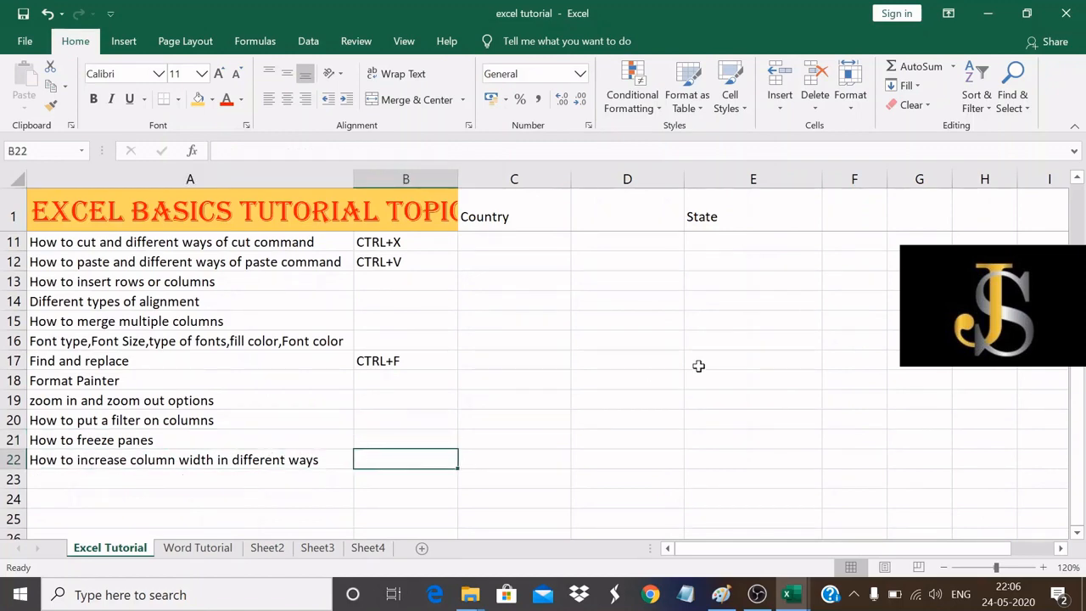
scroll(694, 387, up, 3)
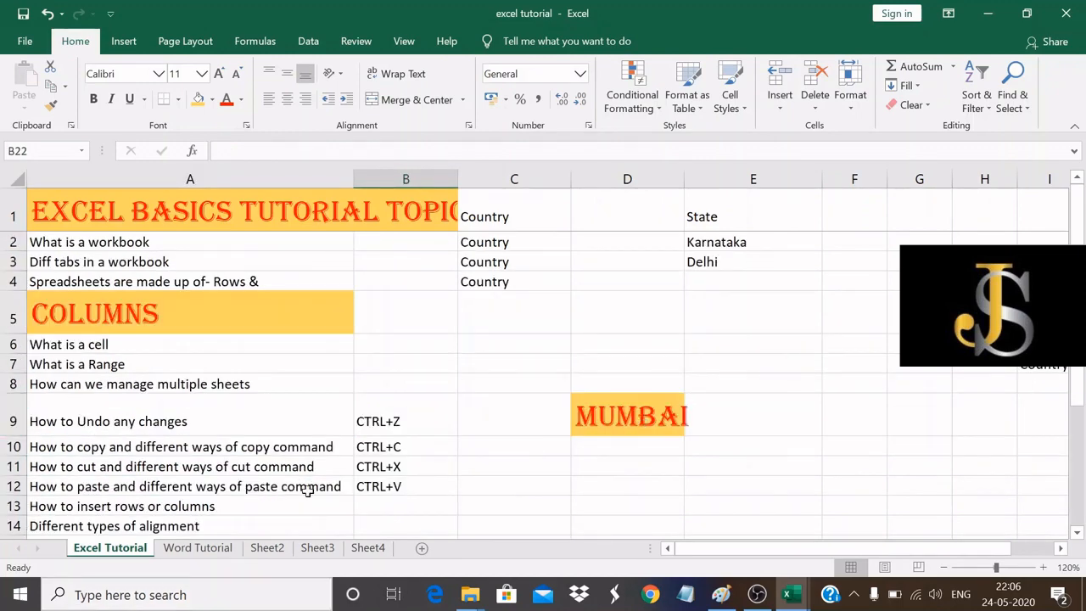
scroll(509, 436, down, 8)
scroll(223, 429, up, 4)
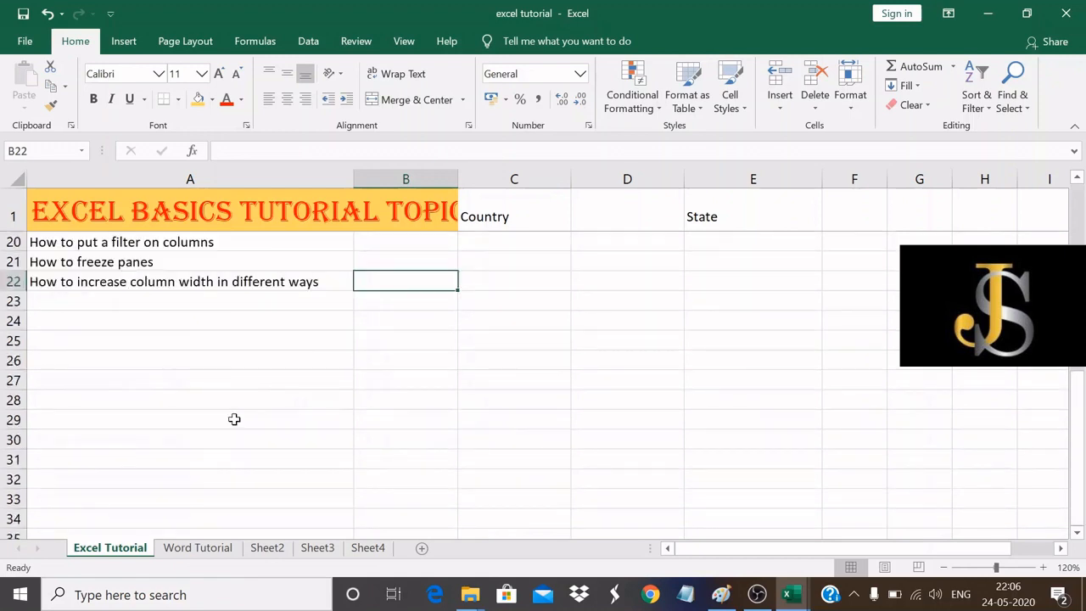
scroll(789, 419, up, 4)
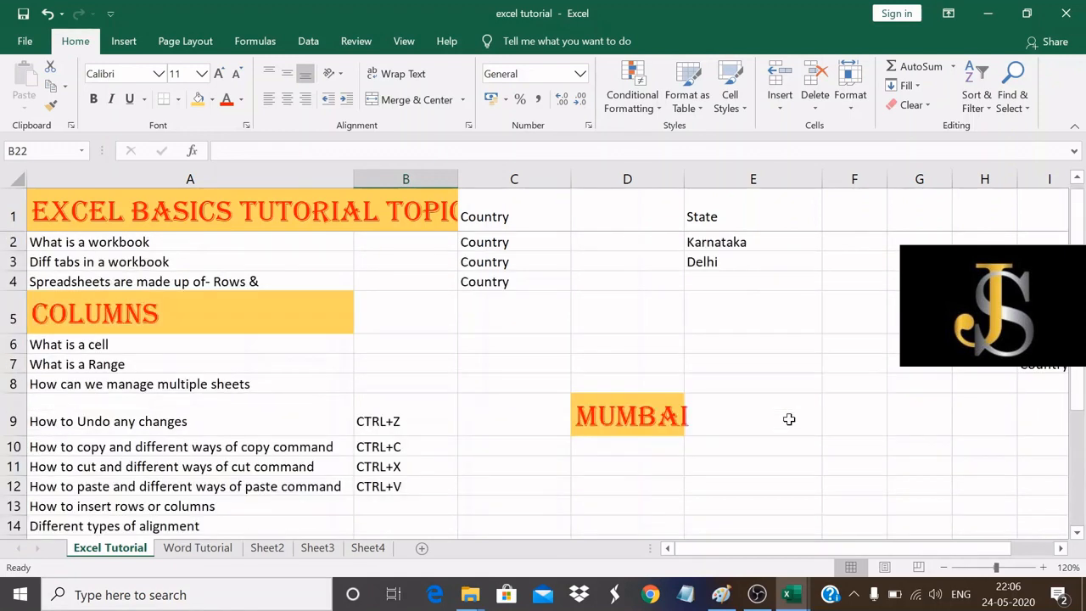
Enlarge the Excel Tutorial sheet to 160% and enter "aaaaaaaaaaaaa" in the empty cell L1.
click(1044, 567)
click(1043, 567)
click(1044, 566)
click(1044, 567)
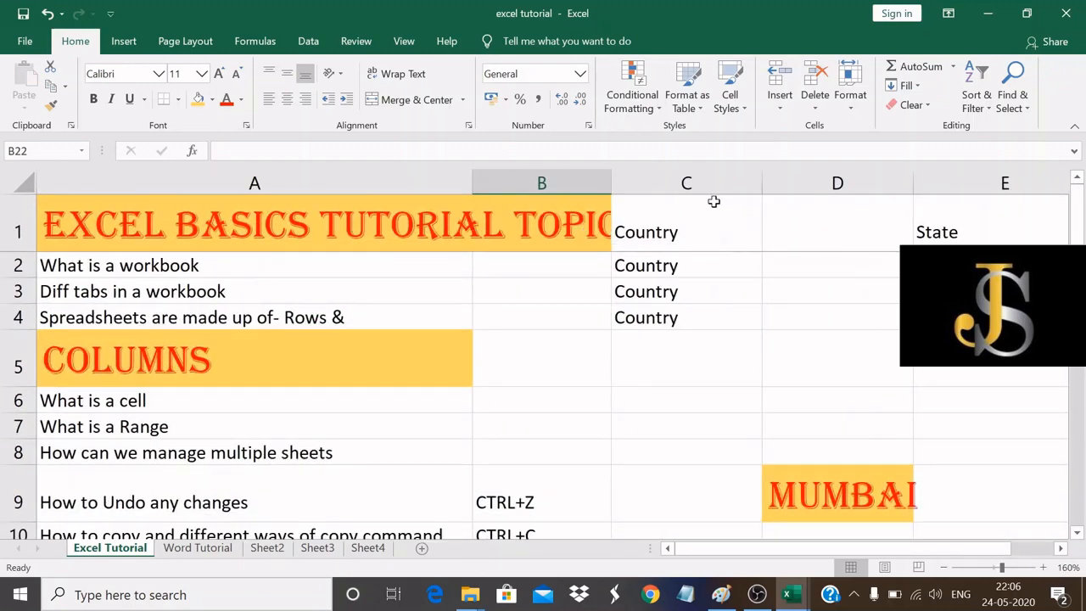
click(1061, 548)
click(1061, 549)
click(1060, 549)
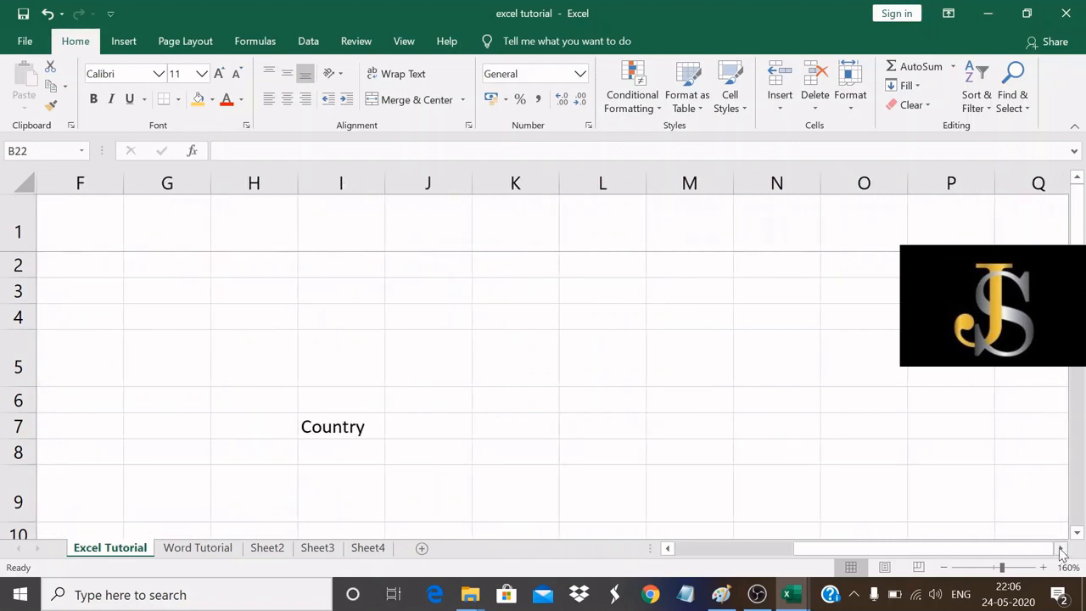
click(594, 232)
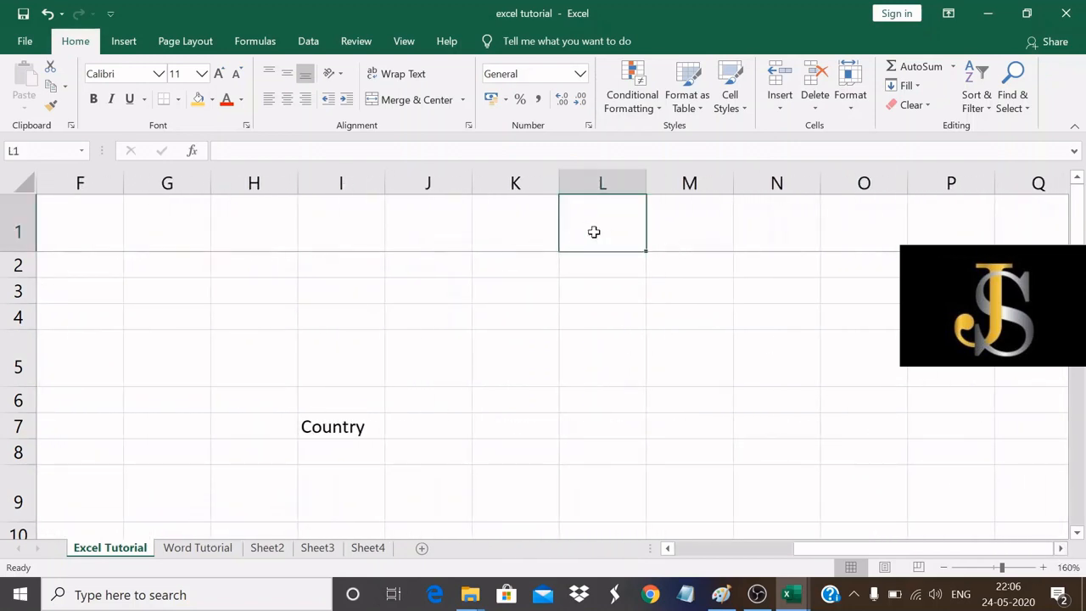
text(aaaaaaaa)
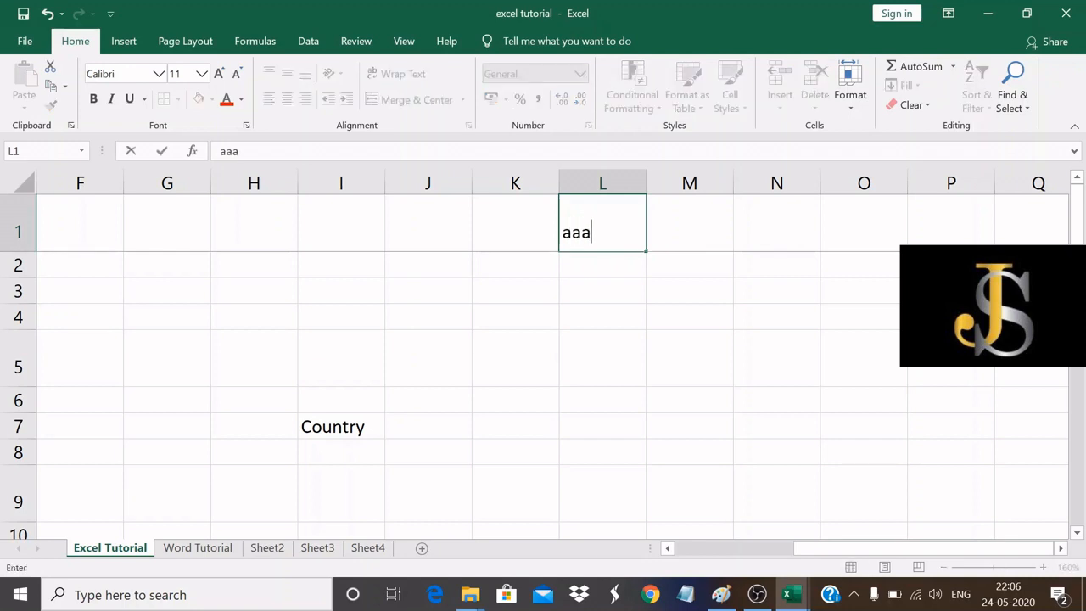
text(aa)
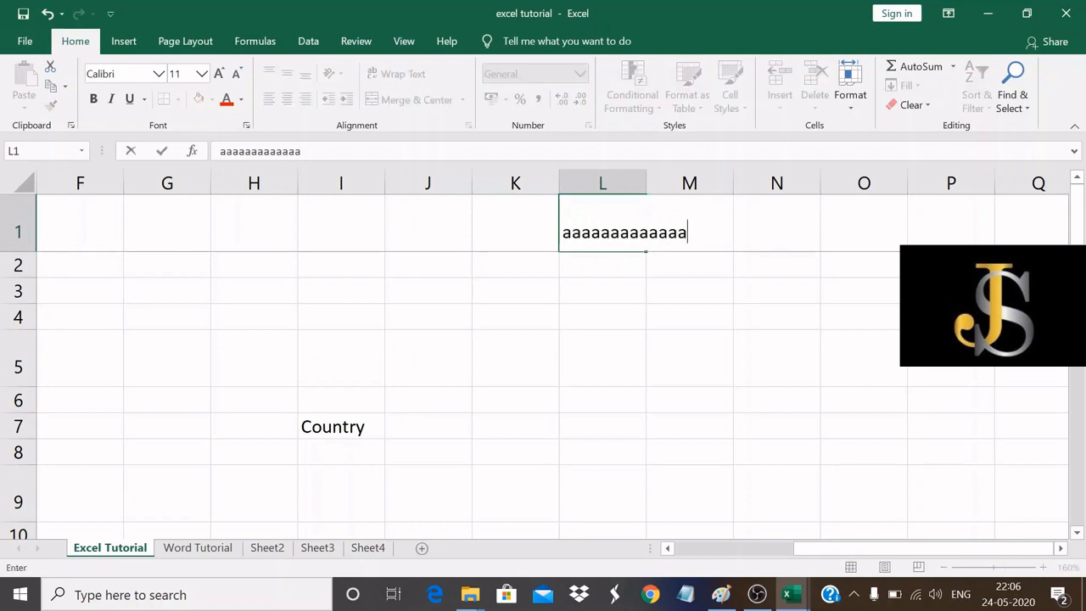
Enter "bbbbbbbbbbbbb" in cell M1, beside the row of a's.
click(795, 235)
click(699, 225)
text(bbbbb)
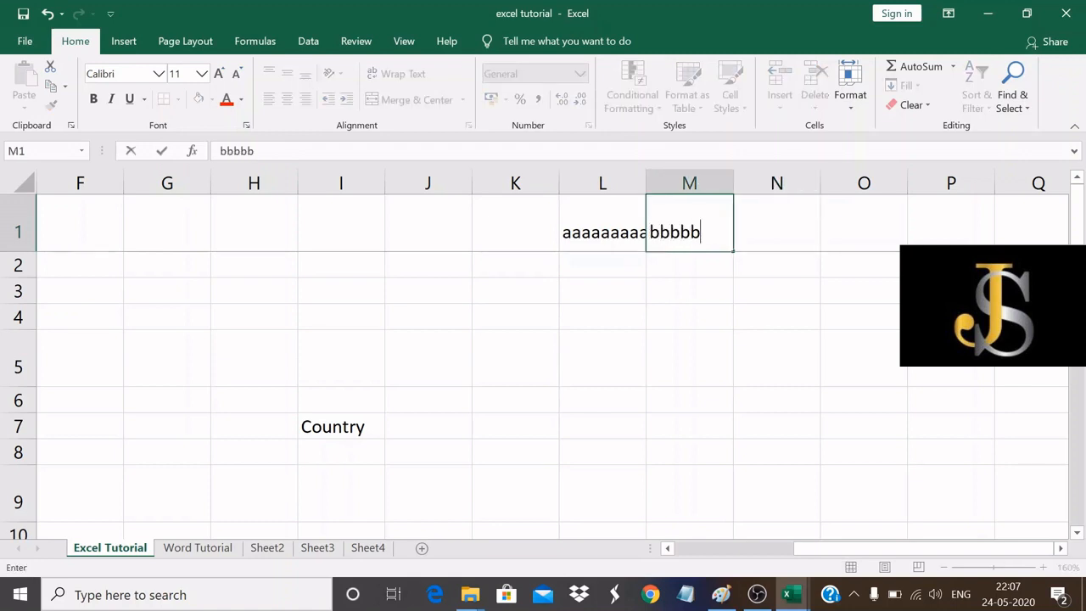
text(bbbbbbbb)
drag(764, 339, 821, 375)
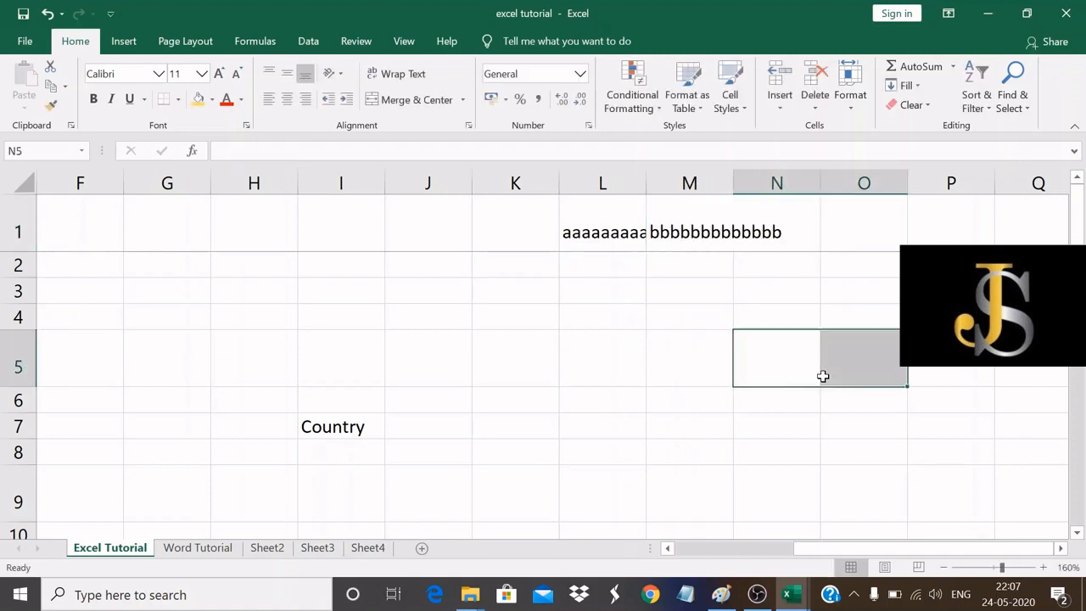
Compare the full contents of cells L1 and M1 with the text that fits in their columns.
click(605, 224)
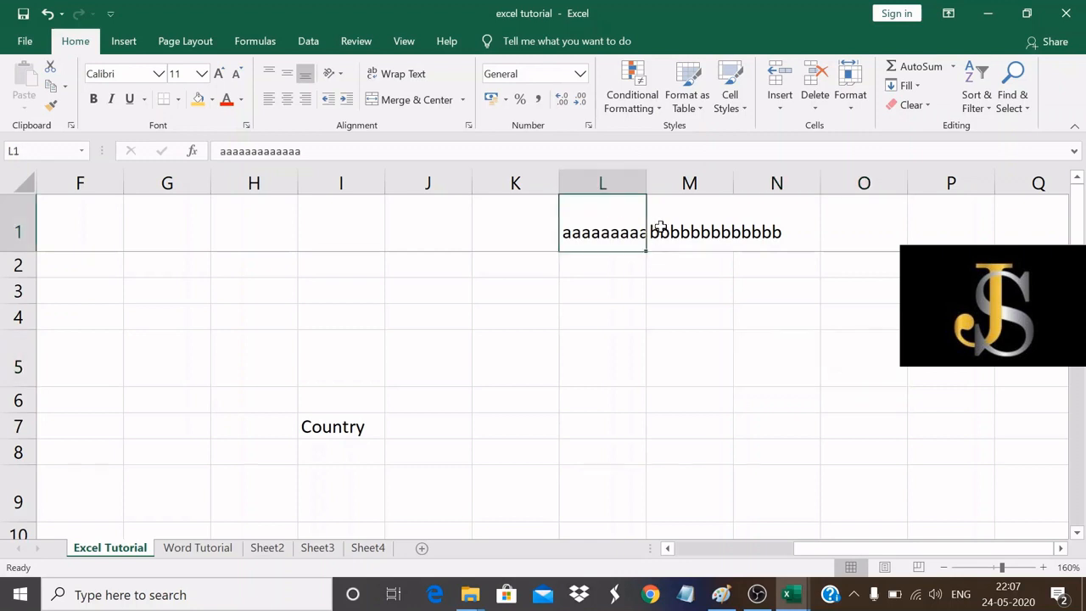
click(689, 227)
click(608, 228)
click(696, 228)
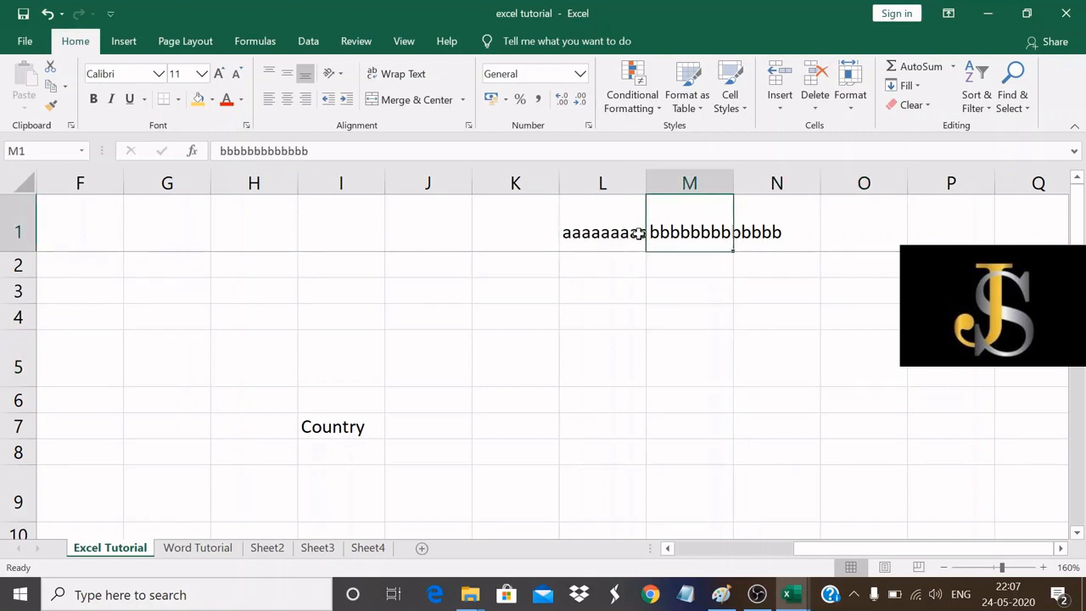
click(608, 230)
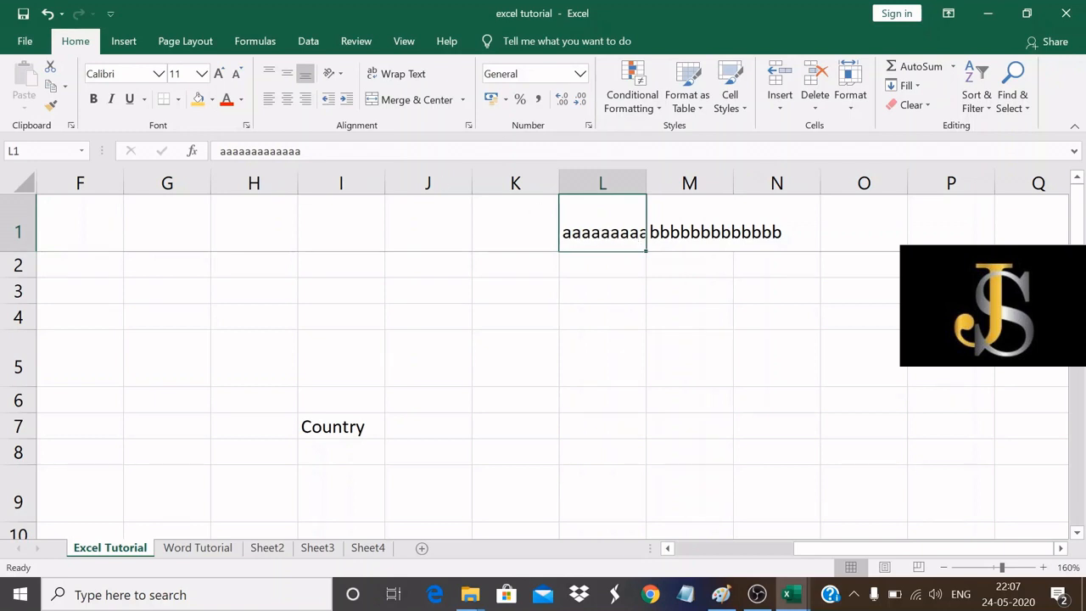
Widen columns L and M by hand until their row 1 text fits, and undo both width changes.
click(673, 346)
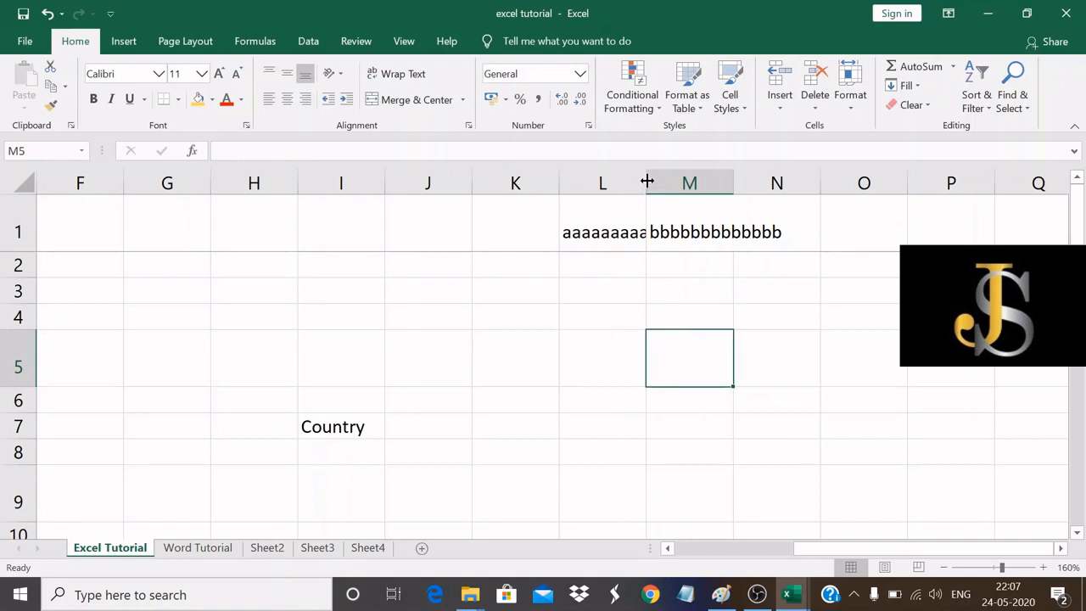
drag(647, 181, 695, 180)
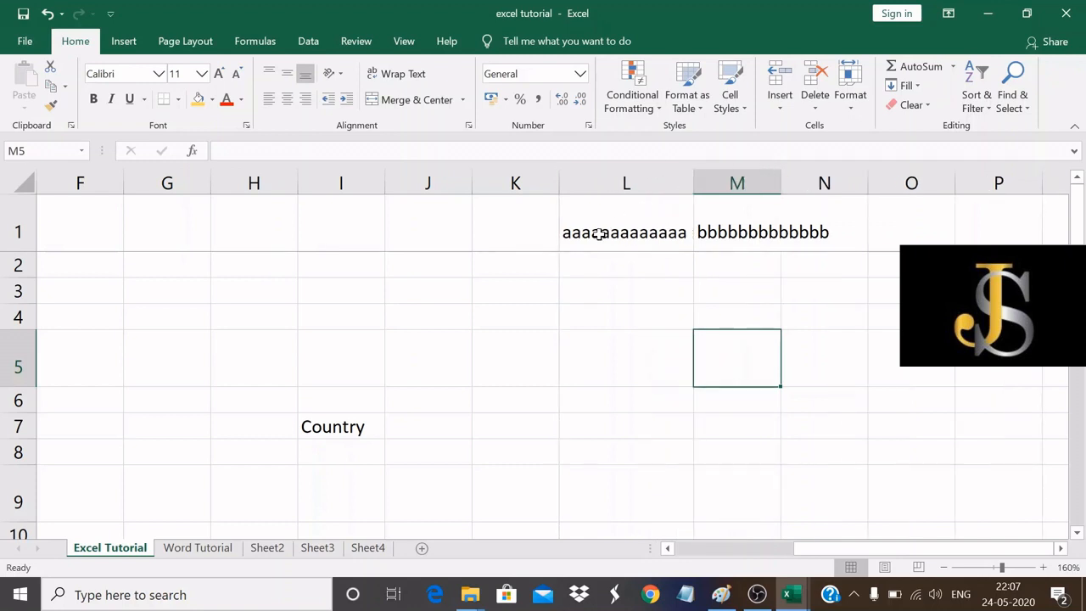
click(740, 226)
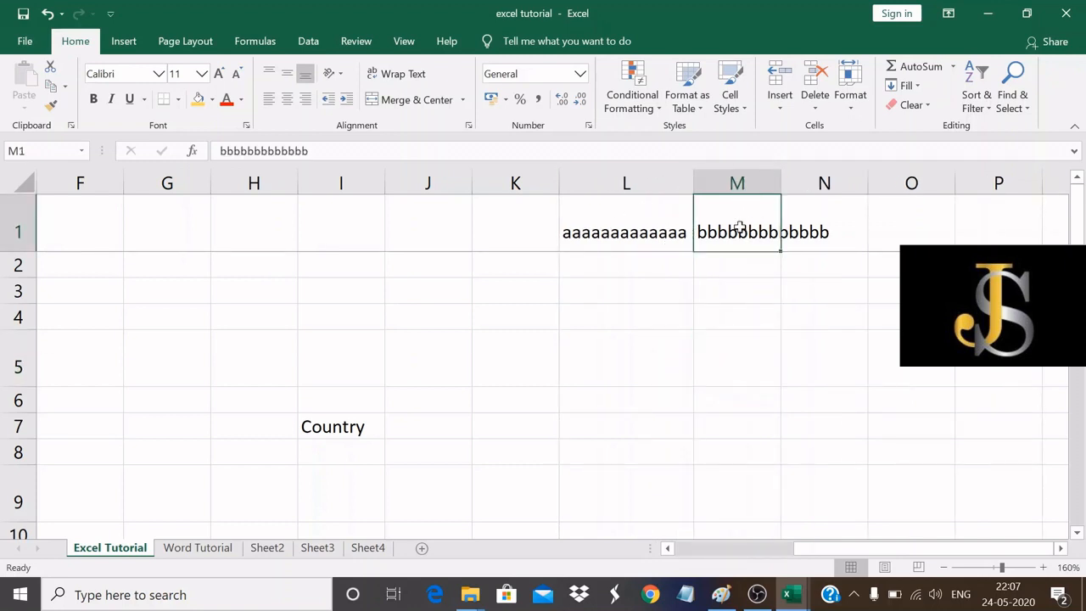
drag(782, 179, 836, 178)
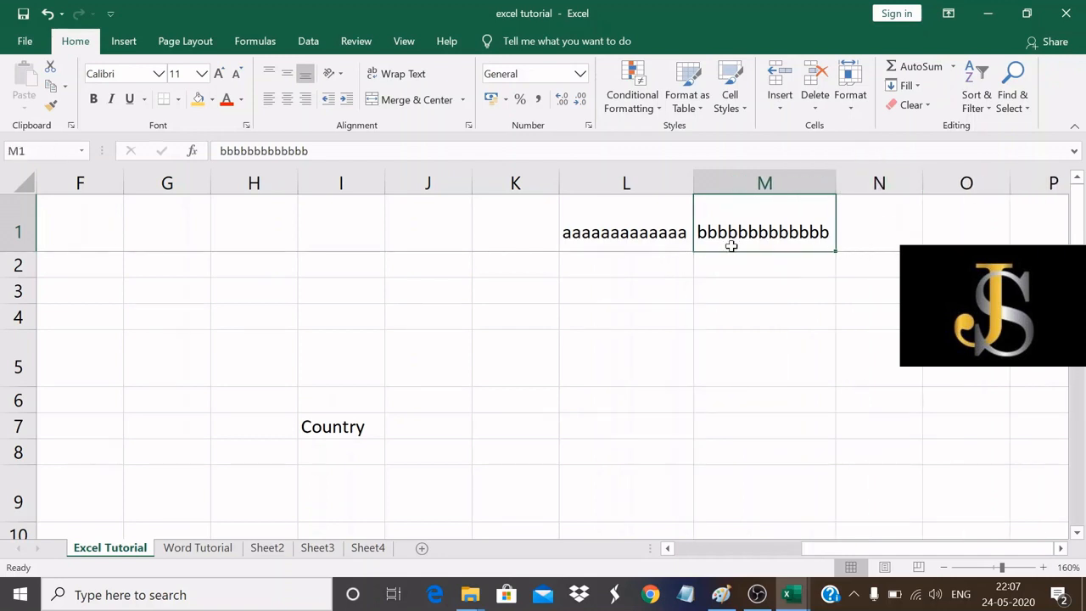
click(909, 379)
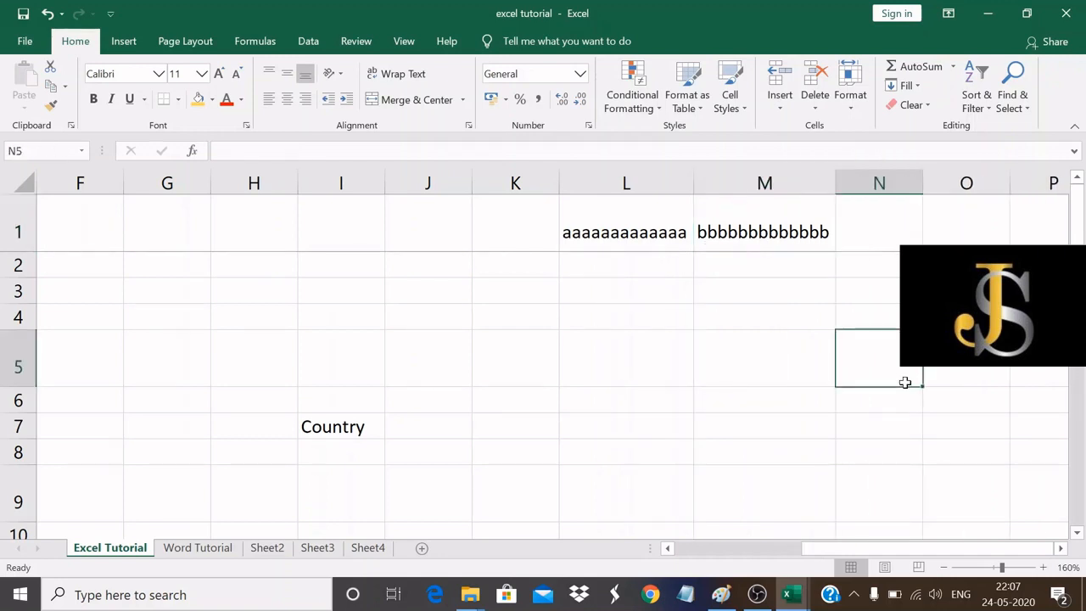
click(827, 382)
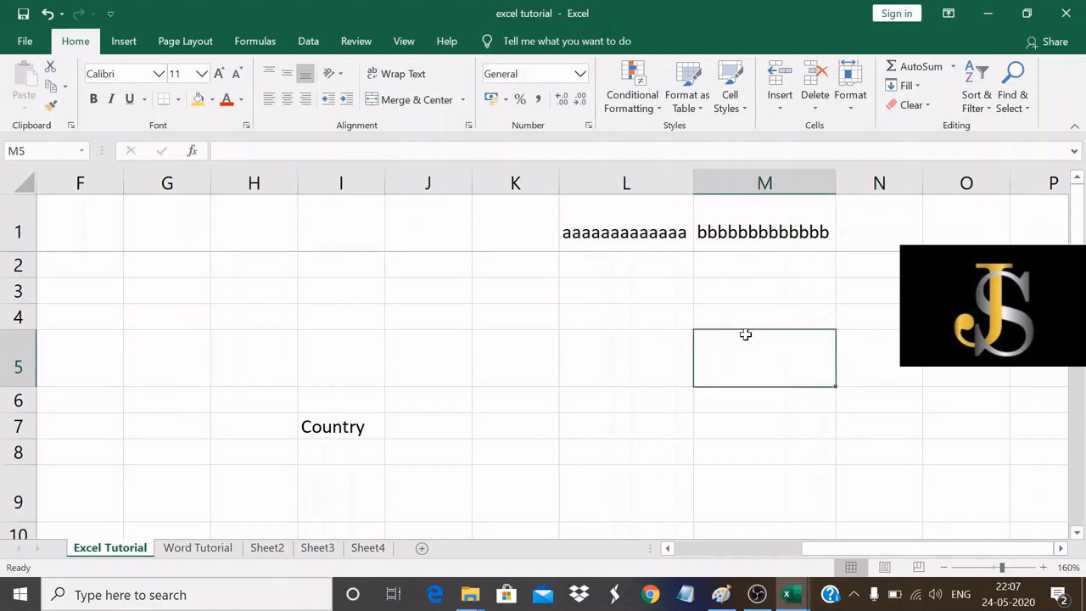
key(ctrl+z)
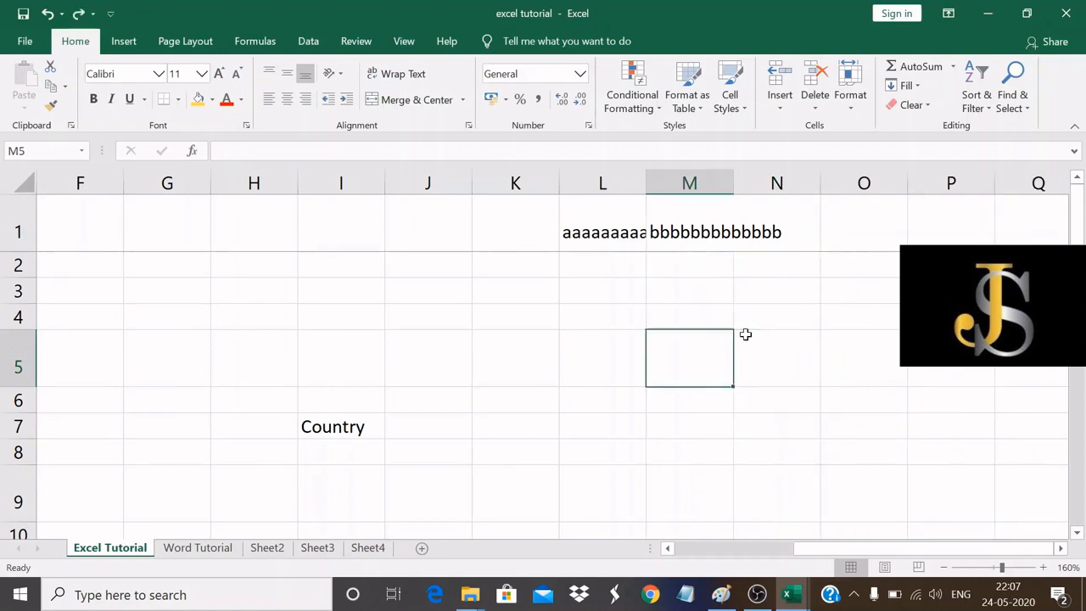
click(799, 388)
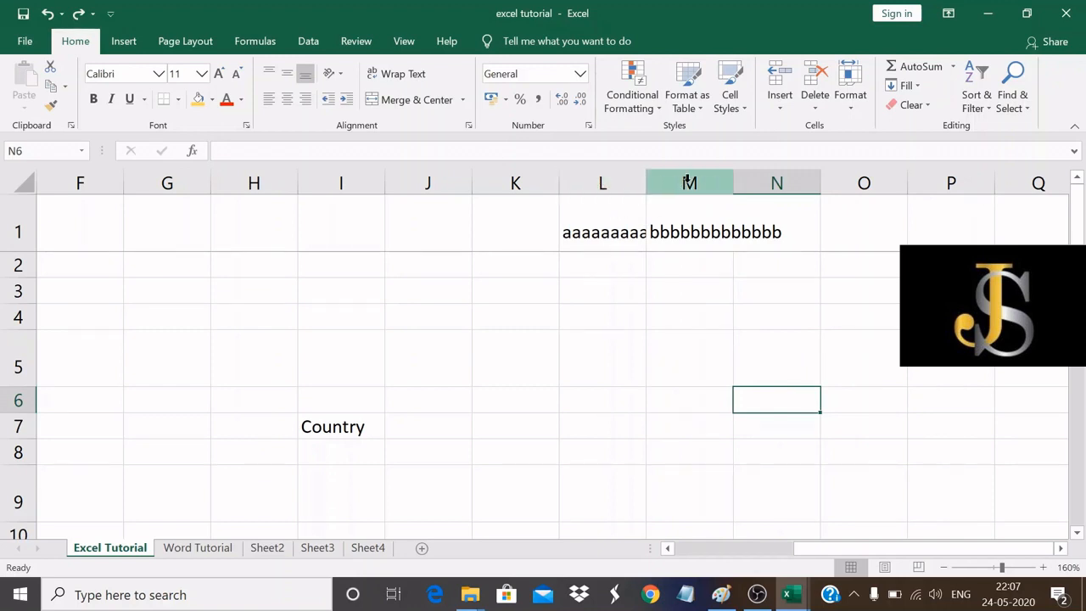
AutoFit the widths of columns L and M to their row 1 text.
double_click(645, 183)
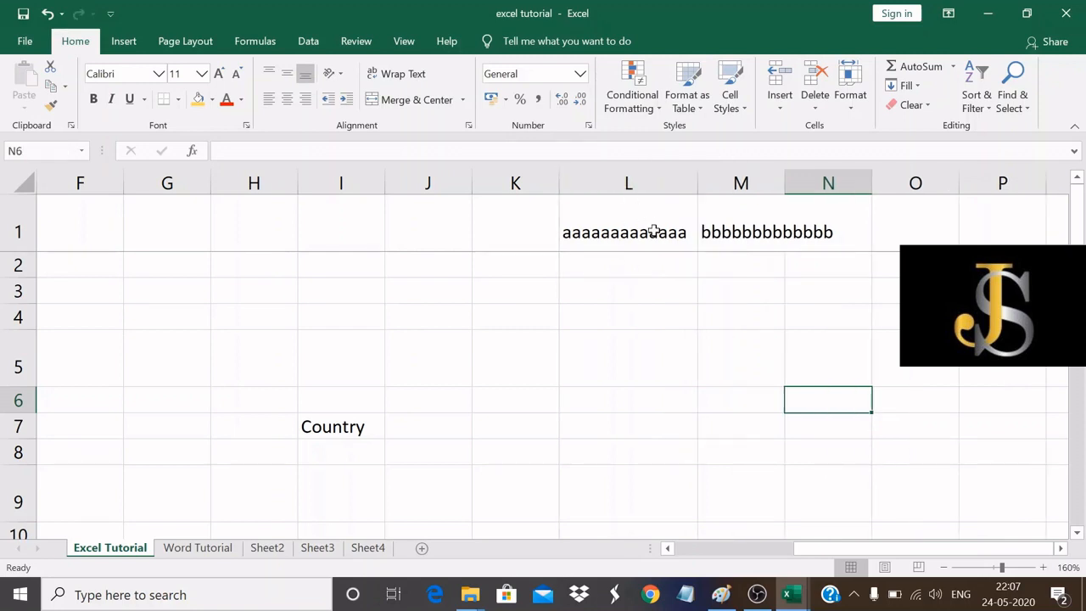
click(735, 231)
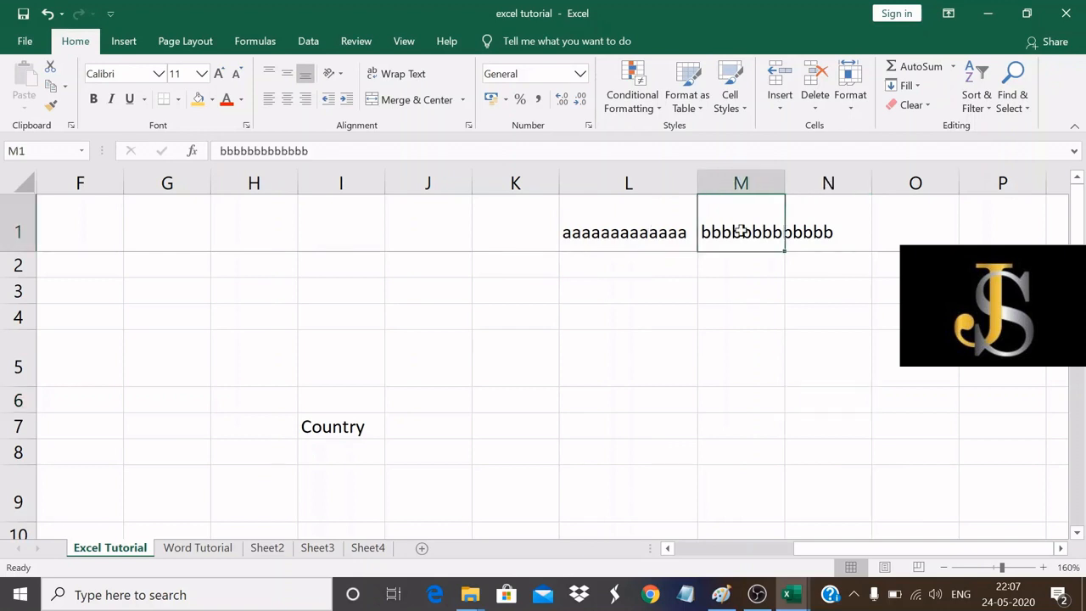
double_click(786, 179)
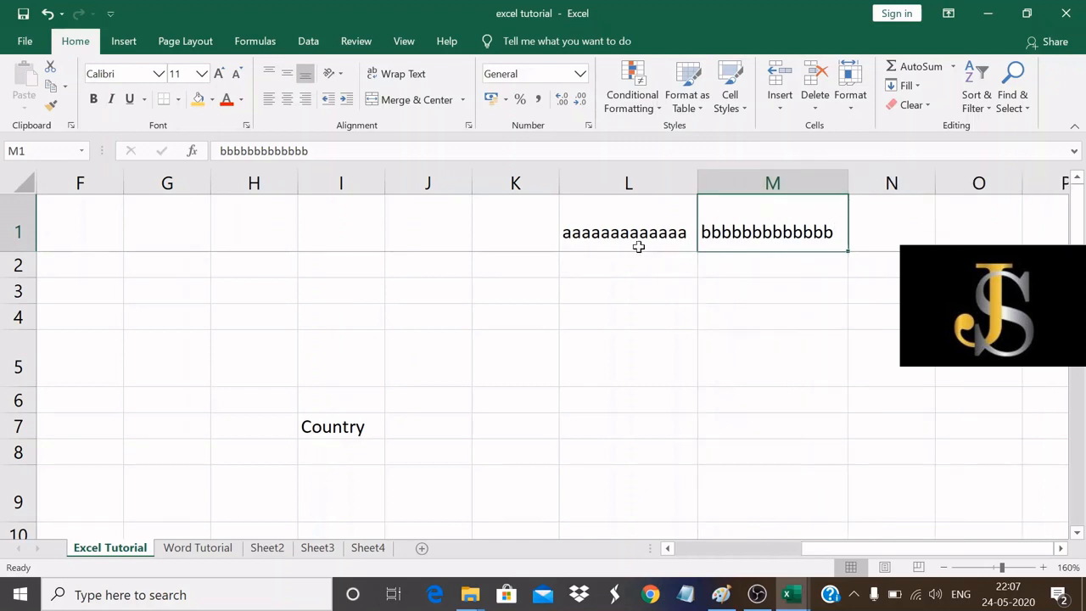
Return to the end of the topic list and review the last topic, about column width, in row 22.
drag(817, 550, 633, 550)
scroll(703, 367, down, 6)
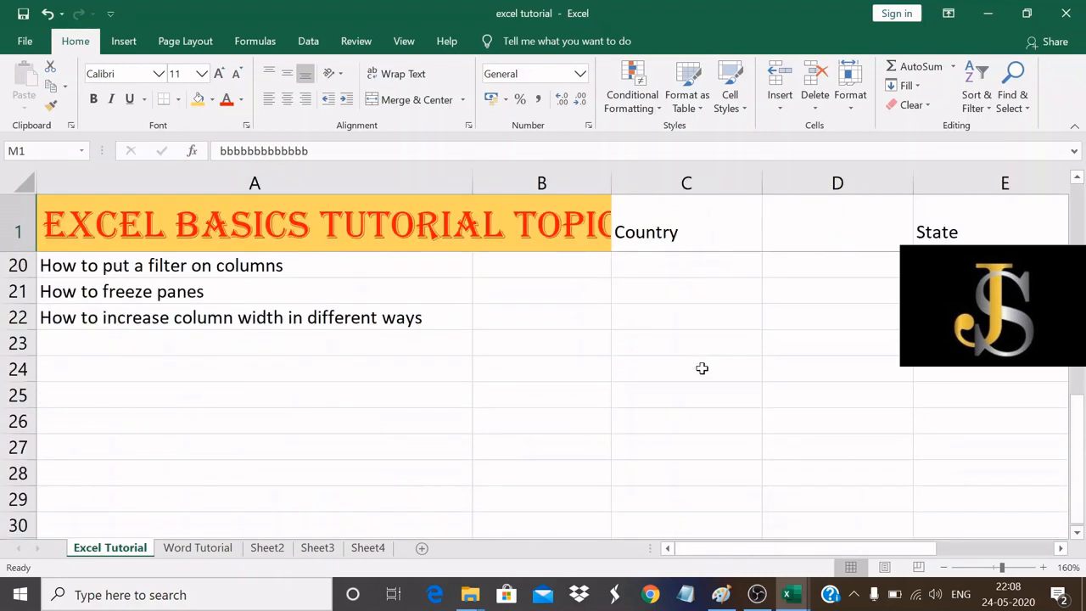
click(14, 317)
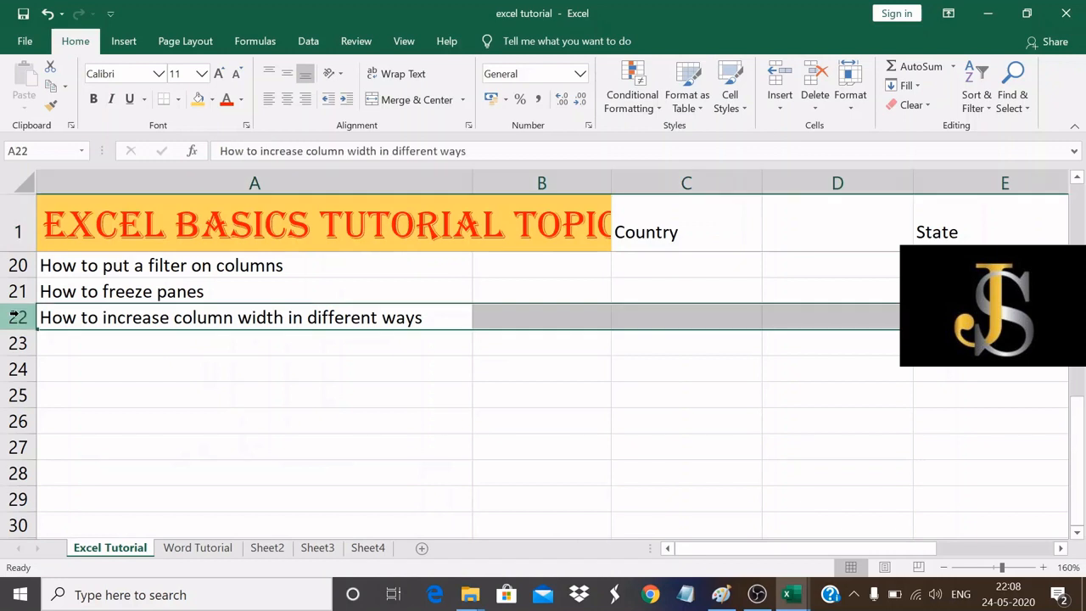
click(373, 369)
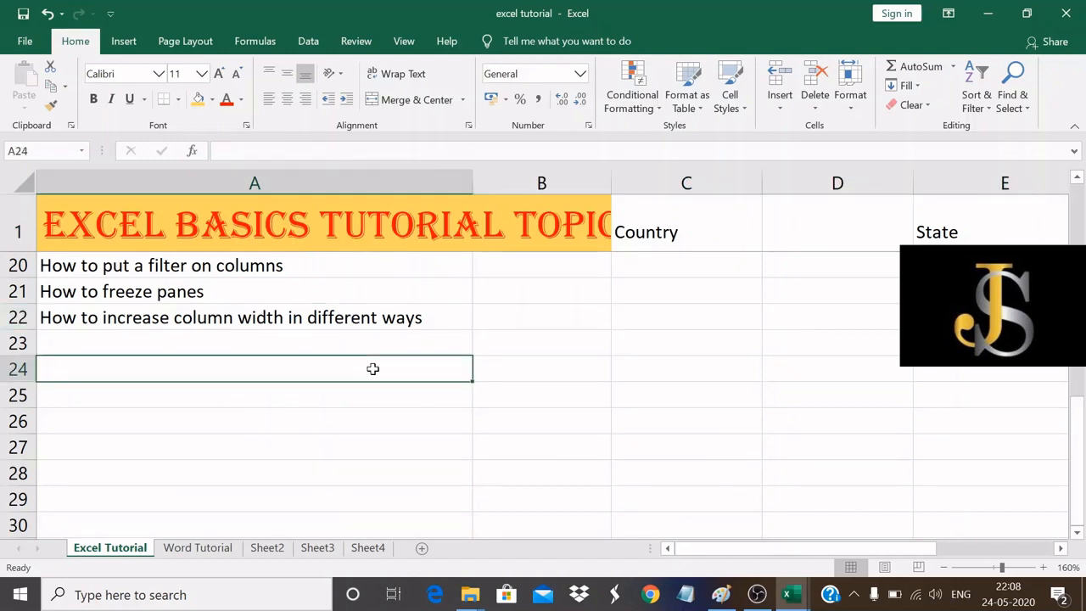